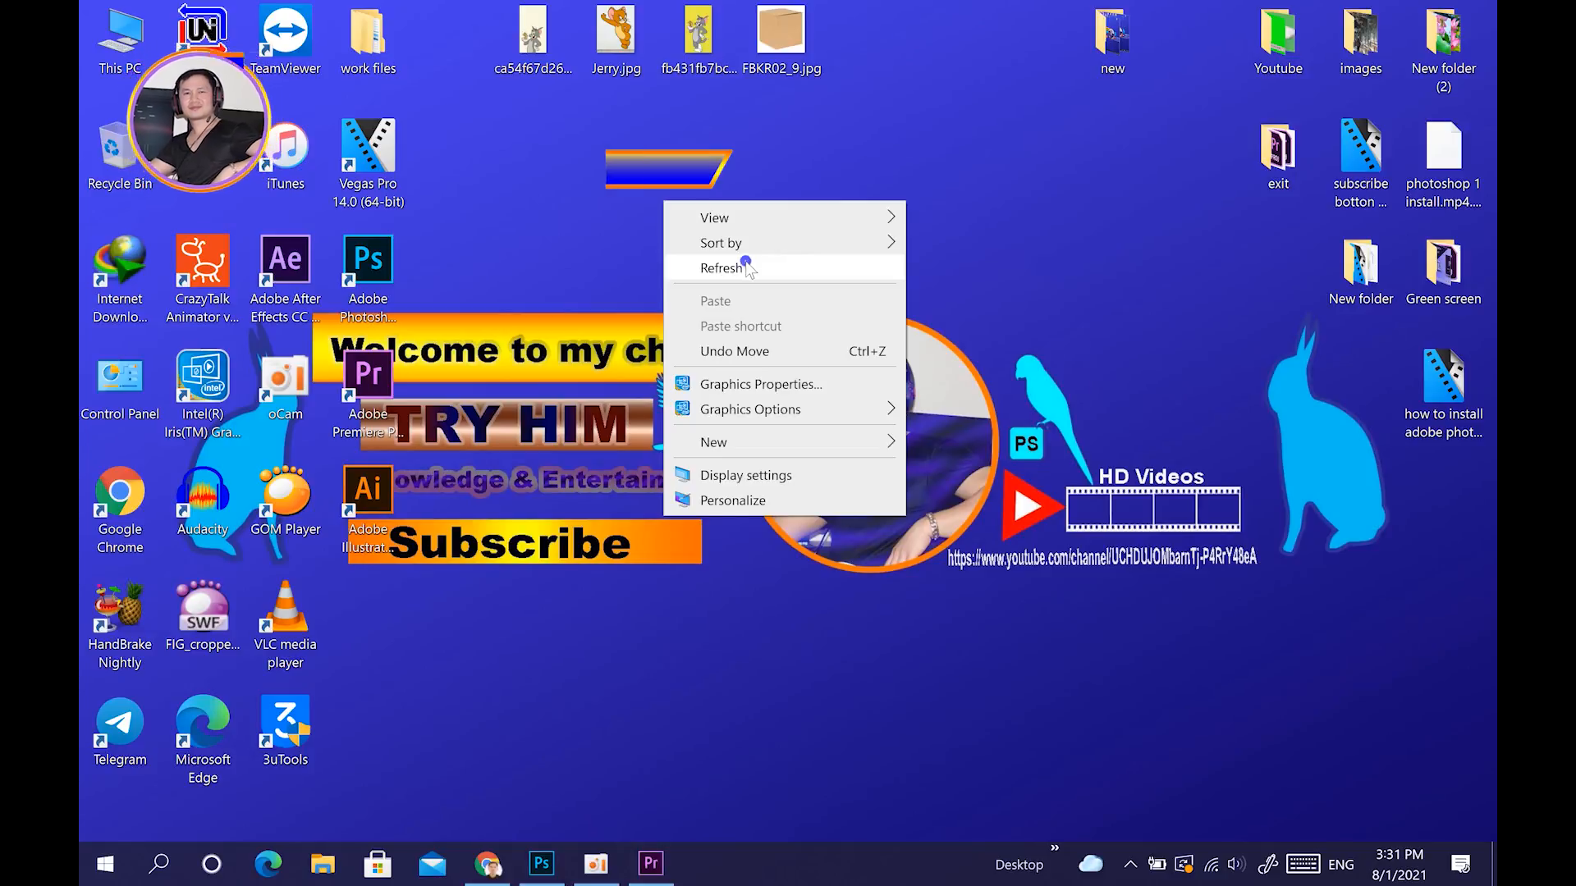
pyautogui.rightClick(686, 205)
pyautogui.click(764, 275)
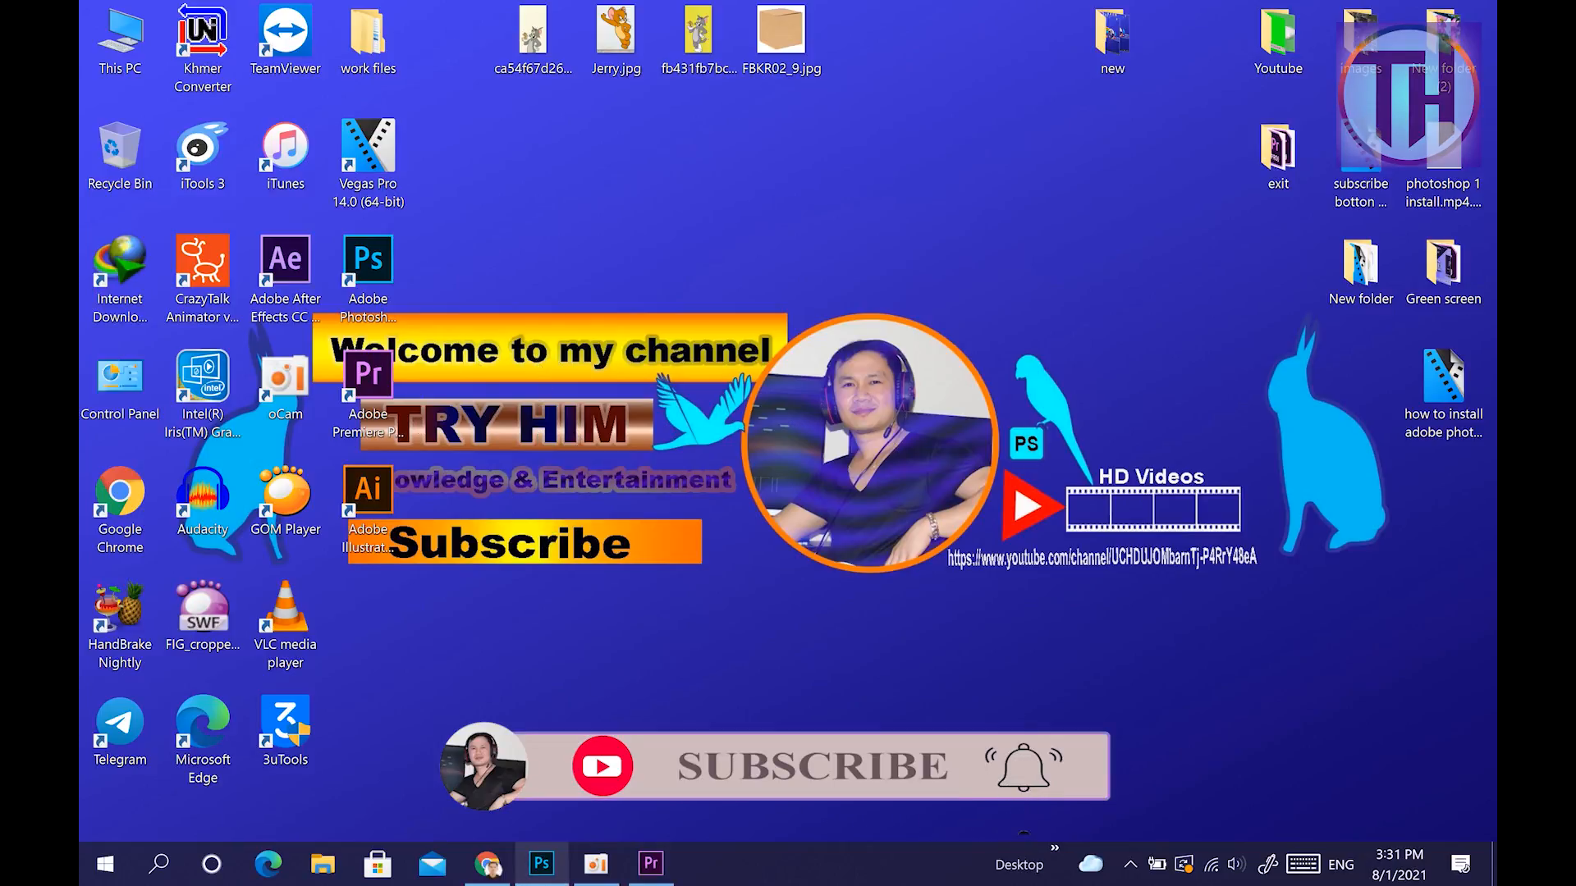
# Switch to Photoshop and look over the Jerry.jpg and Pillow.jpg images.
pyautogui.click(545, 871)
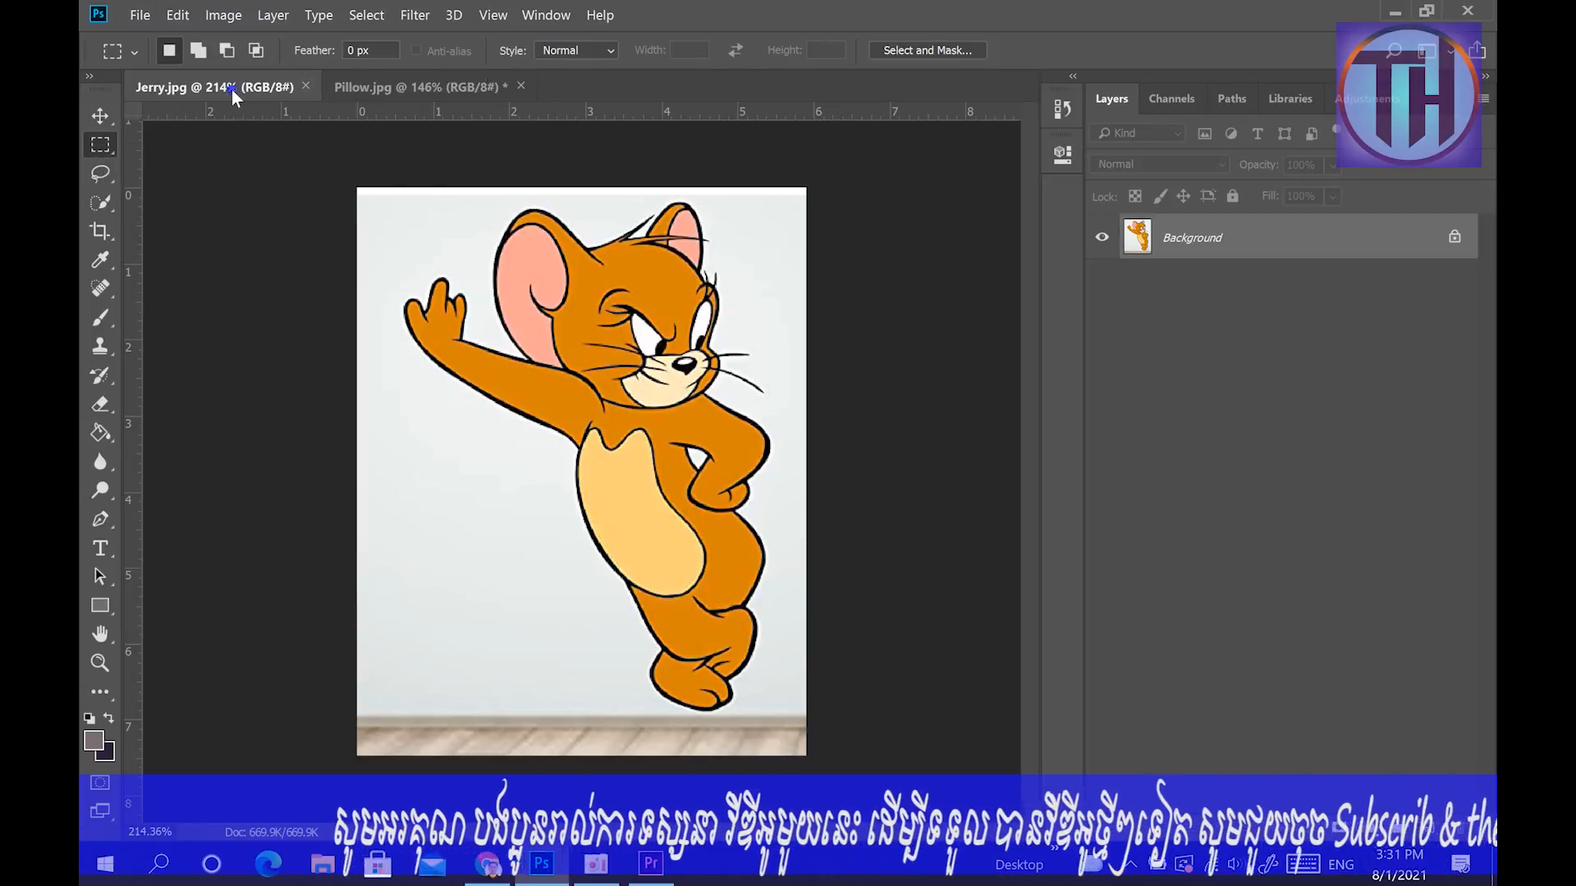
pyautogui.click(347, 87)
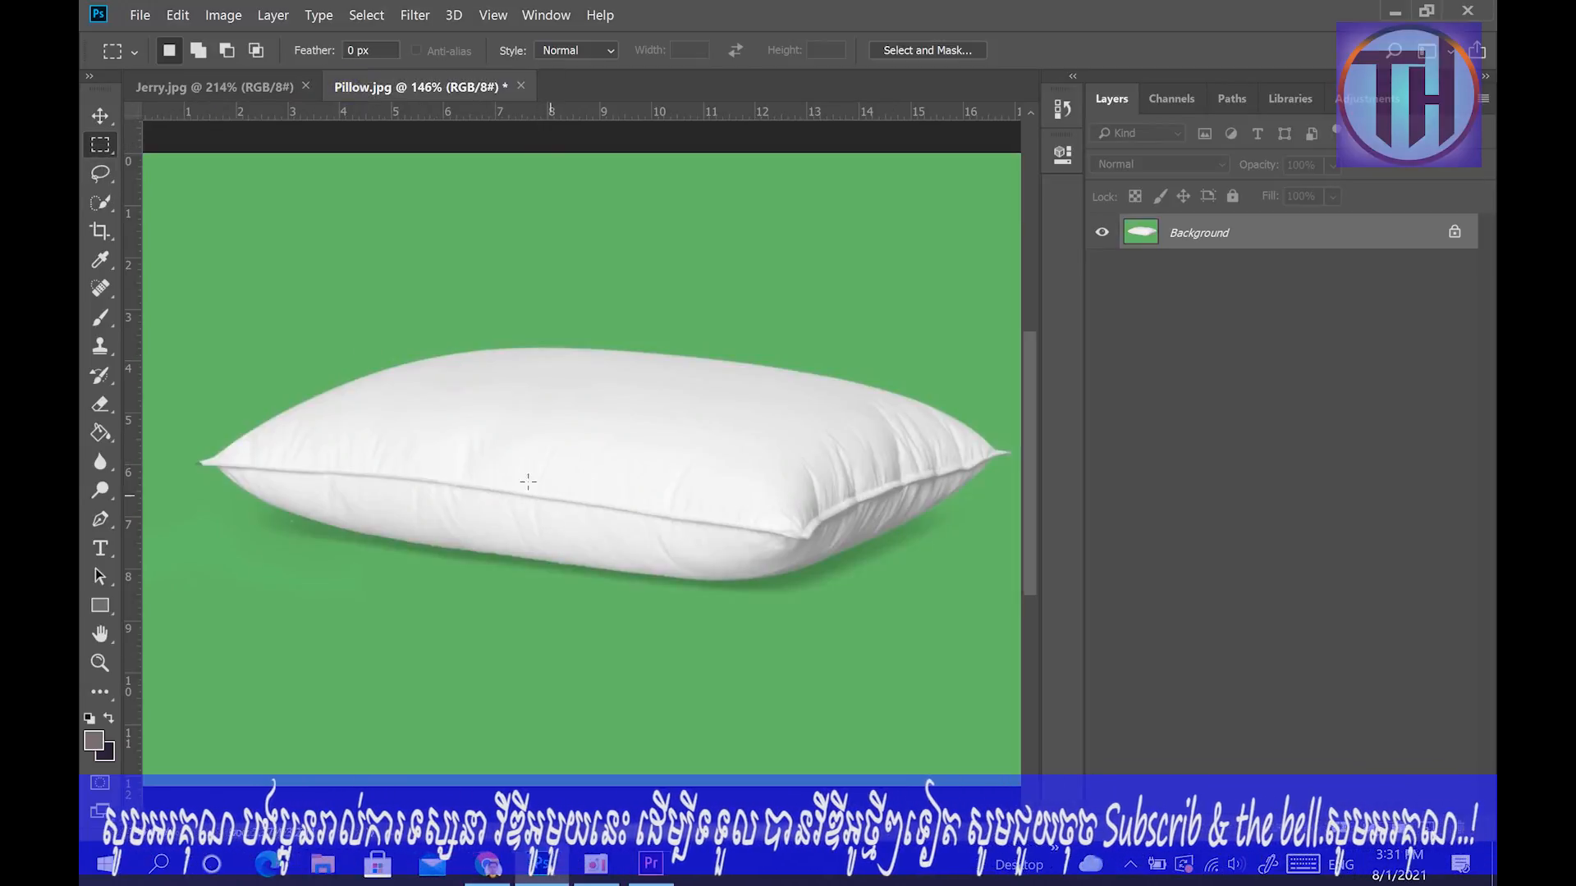
pyautogui.click(200, 91)
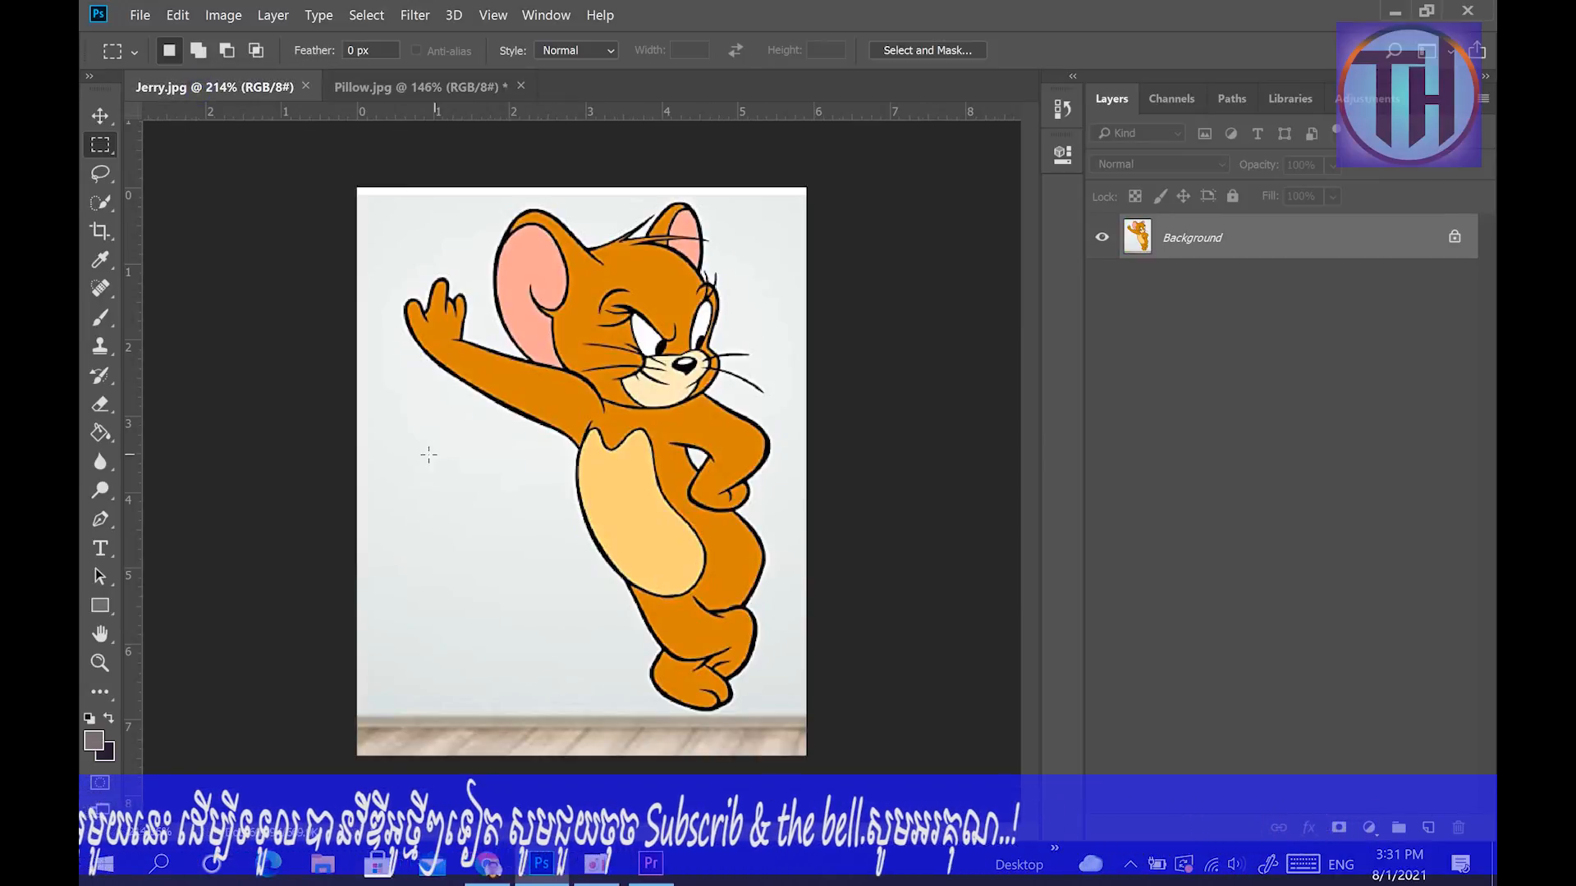
pyautogui.click(425, 89)
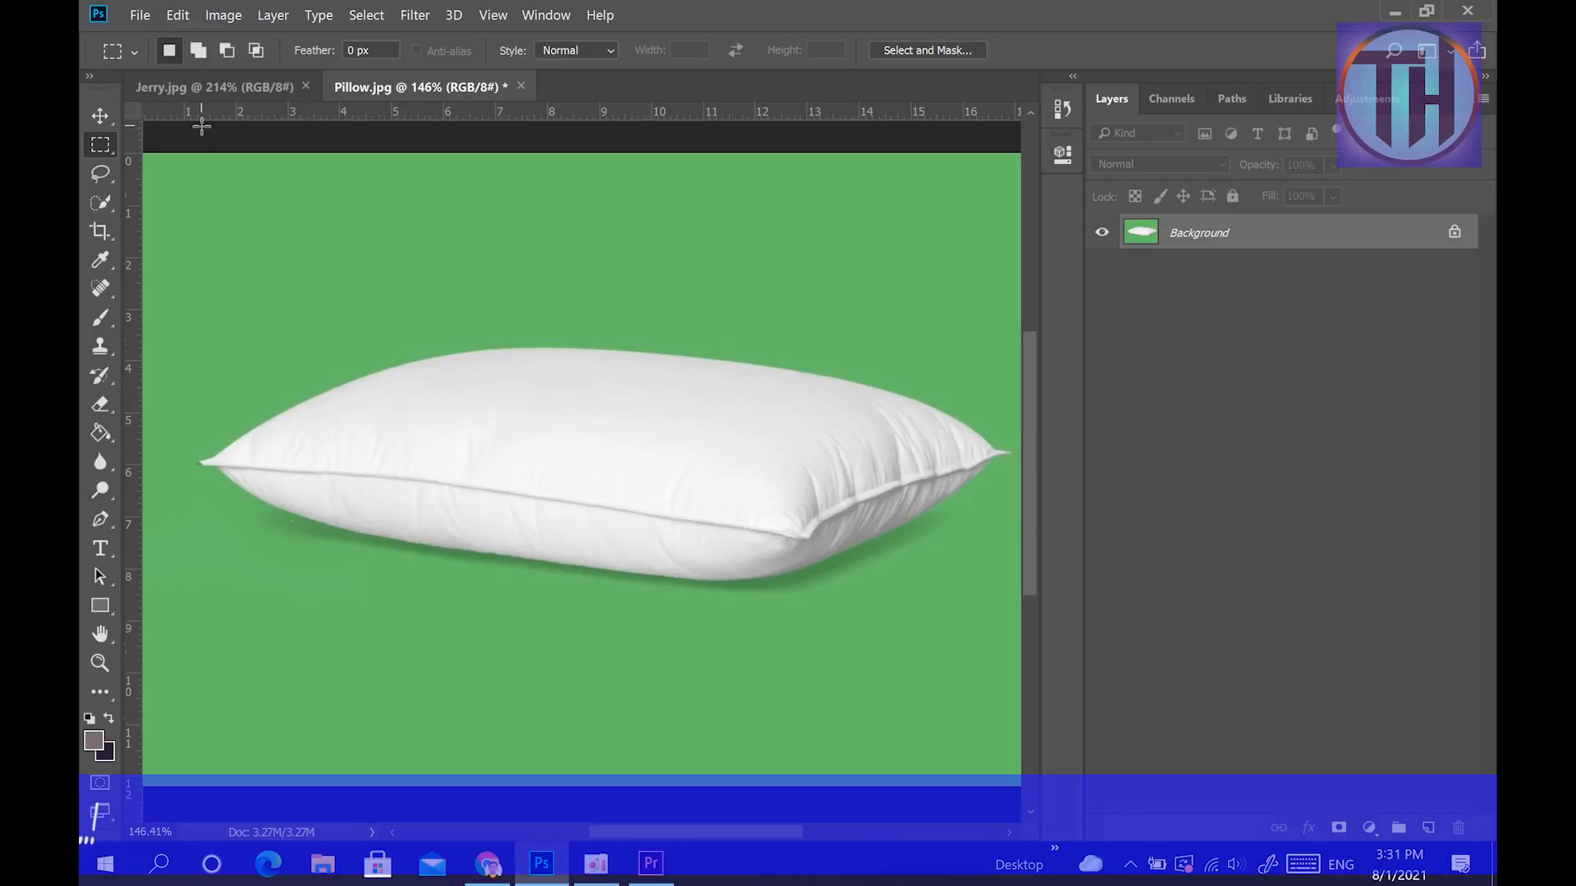
pyautogui.click(217, 92)
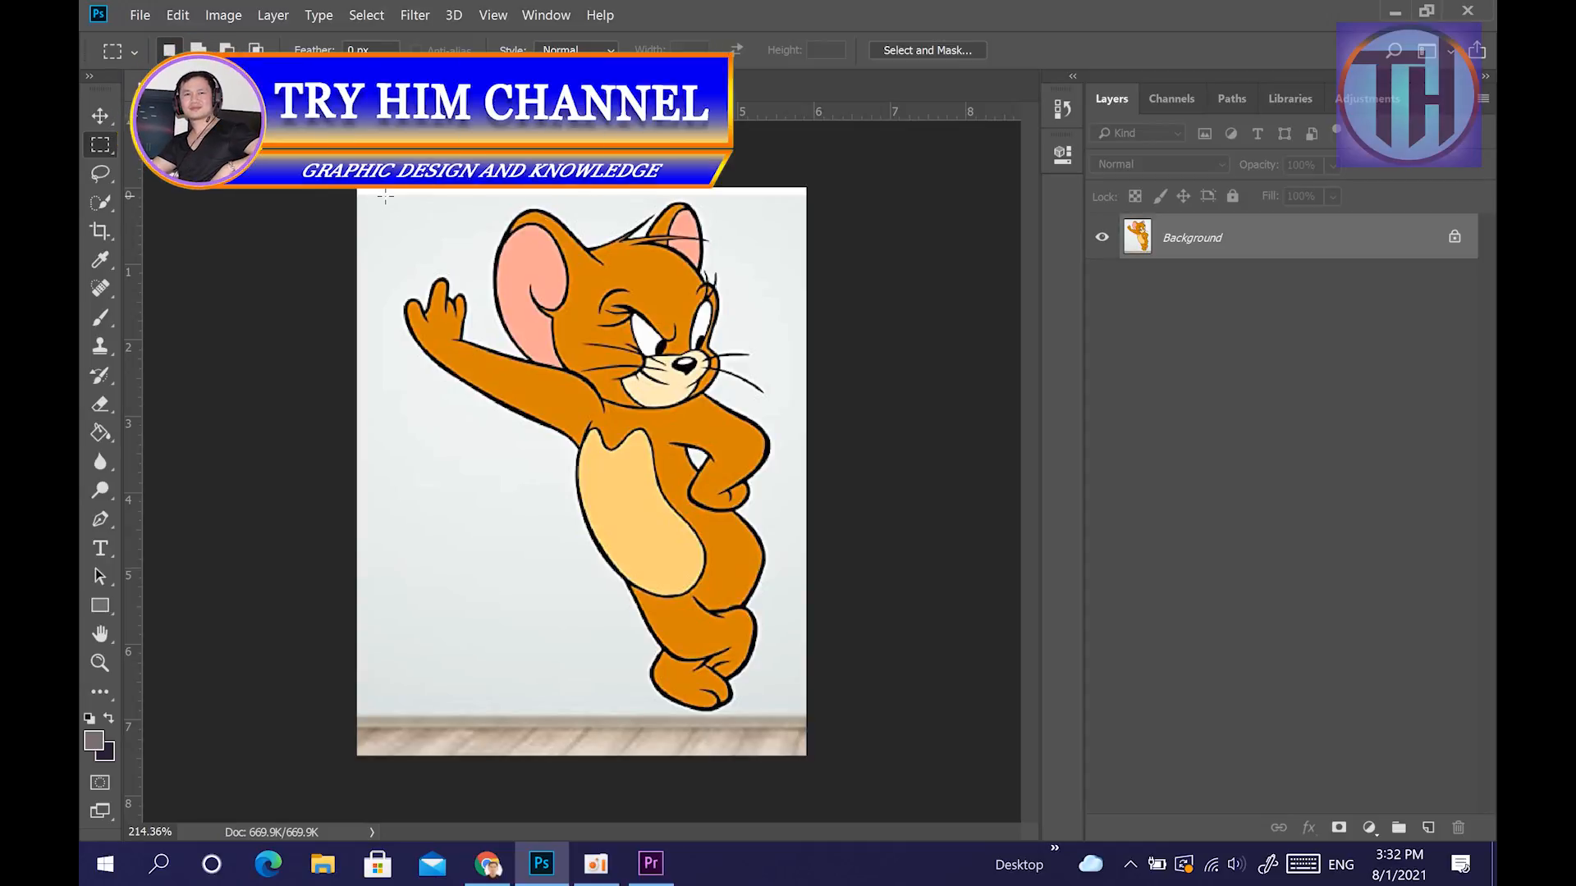
# Draw a rectangular selection about 5.28 in wide and 6.78 in high around Jerry in Jerry.jpg.
pyautogui.moveTo(388, 196); pyautogui.dragTo(759, 709)
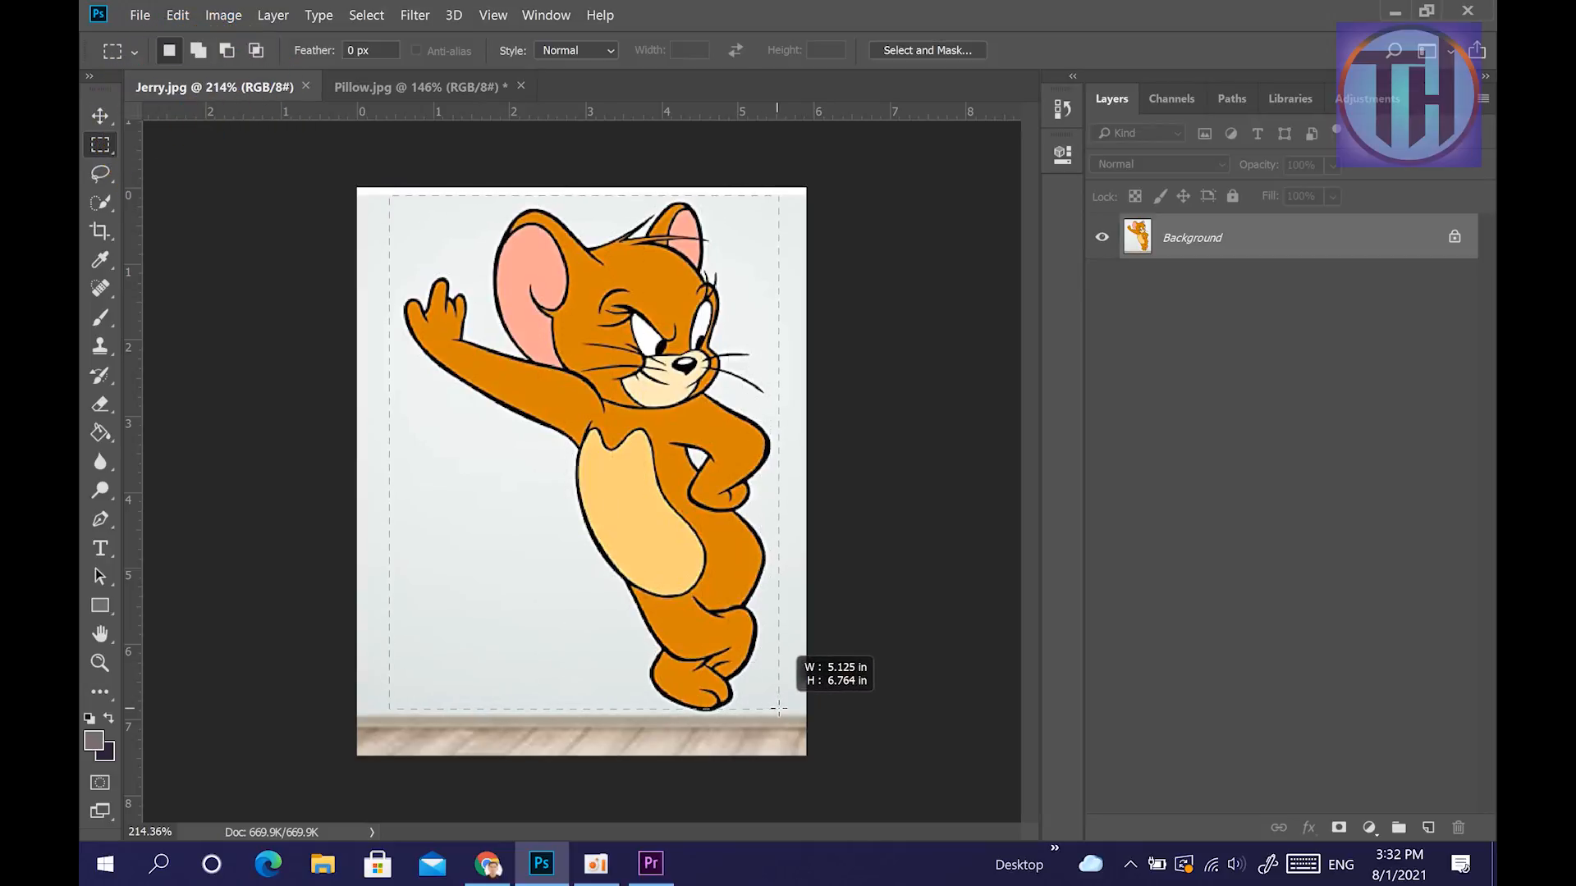
pyautogui.moveTo(785, 705); pyautogui.dragTo(790, 714)
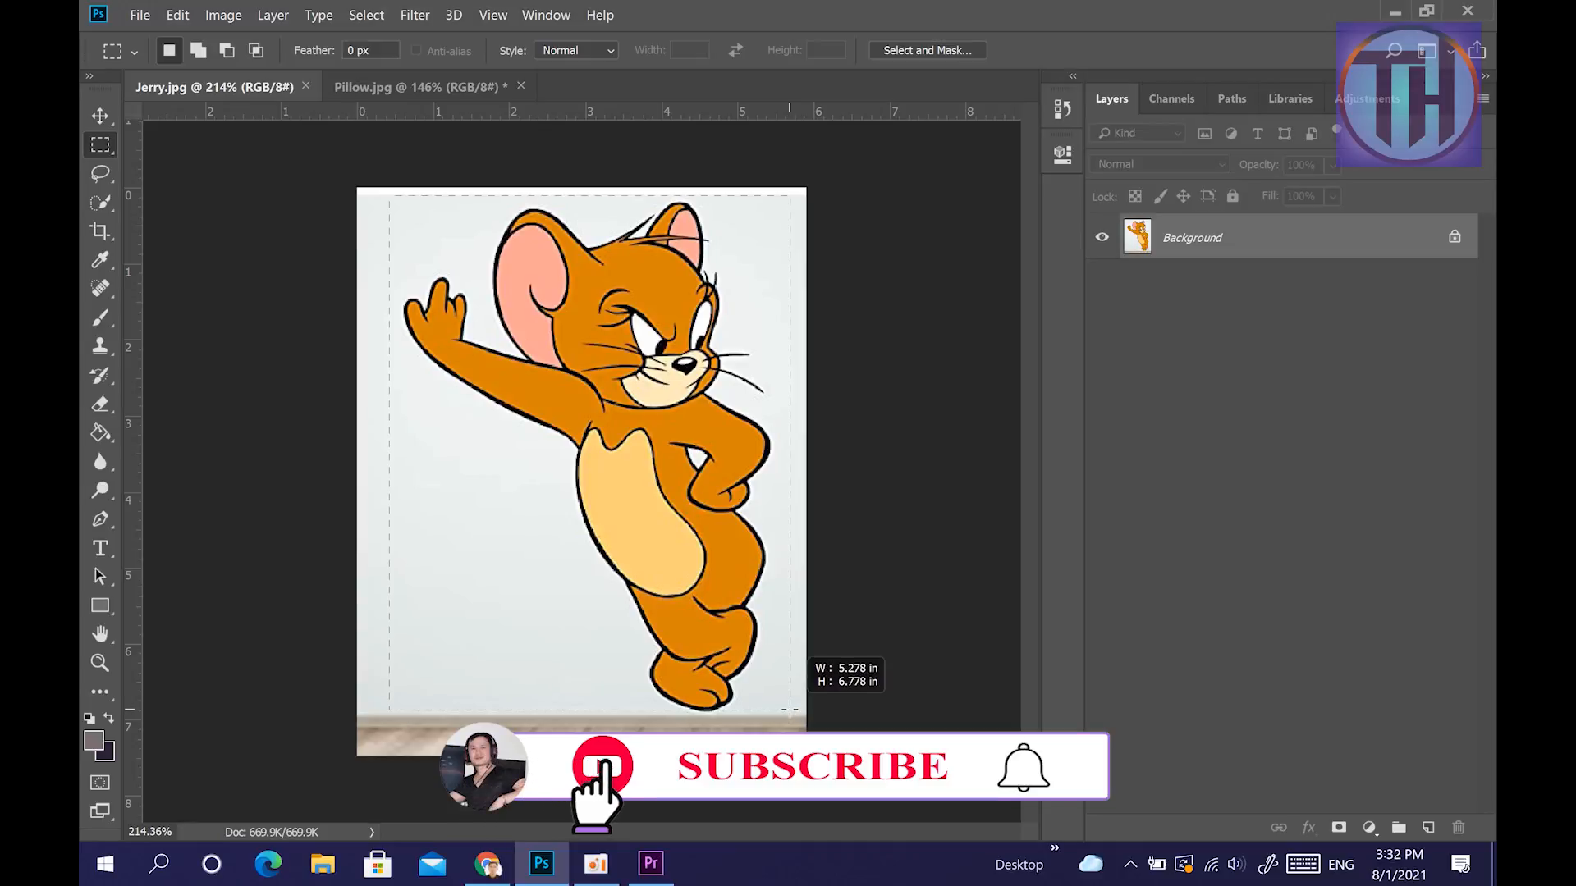
pyautogui.moveTo(789, 708); pyautogui.dragTo(789, 710)
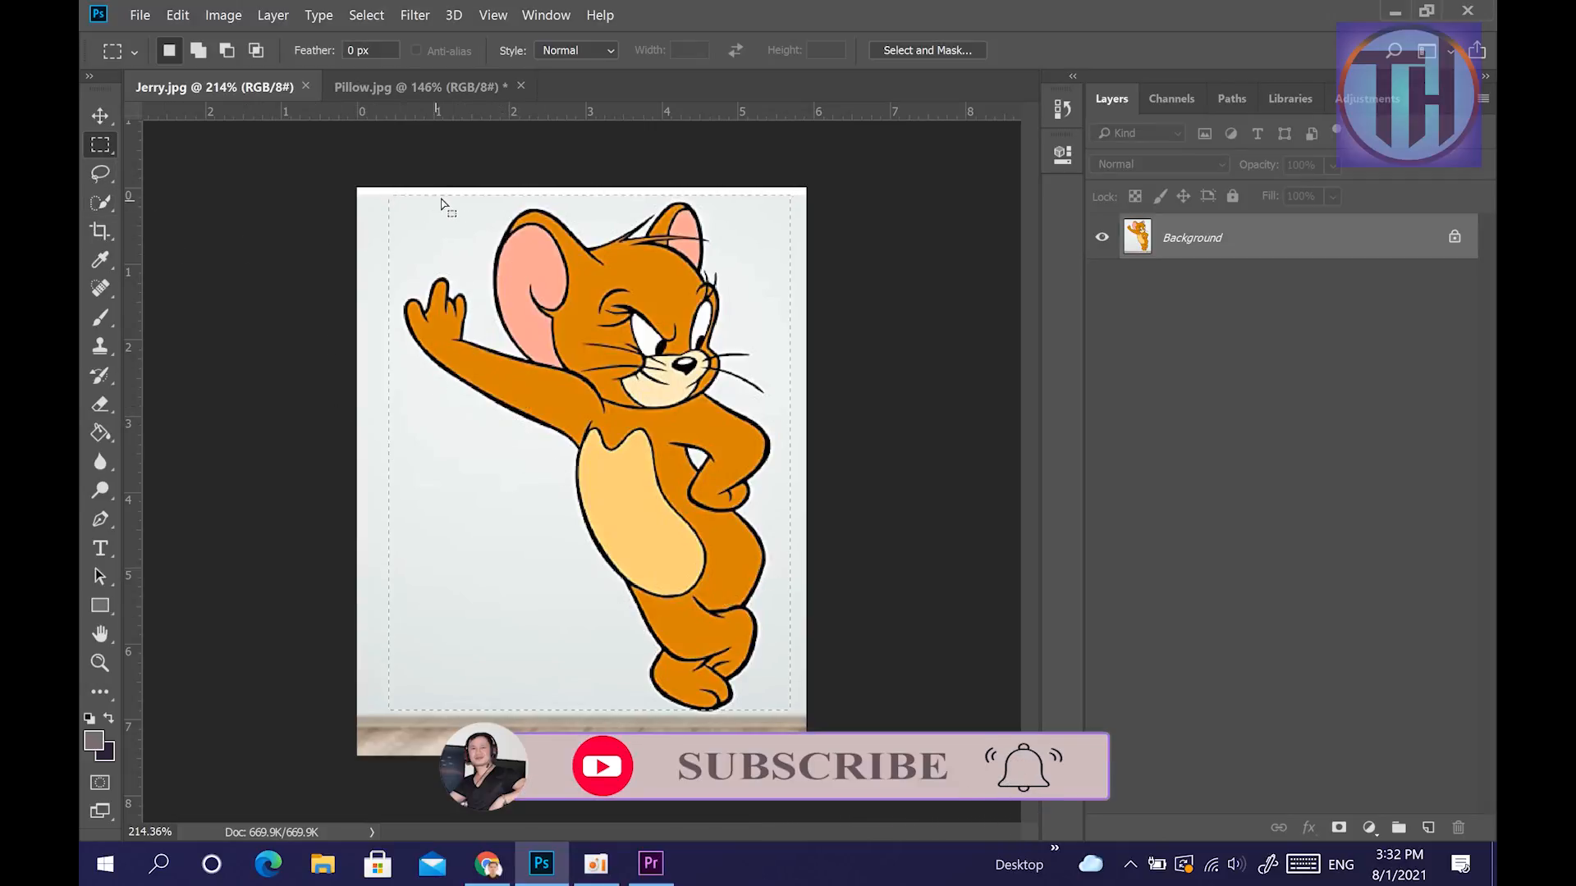
# Copy the selected Jerry picture into Pillow.jpg with the Move tool, placing it over the middle of the pillow.
pyautogui.click(420, 87)
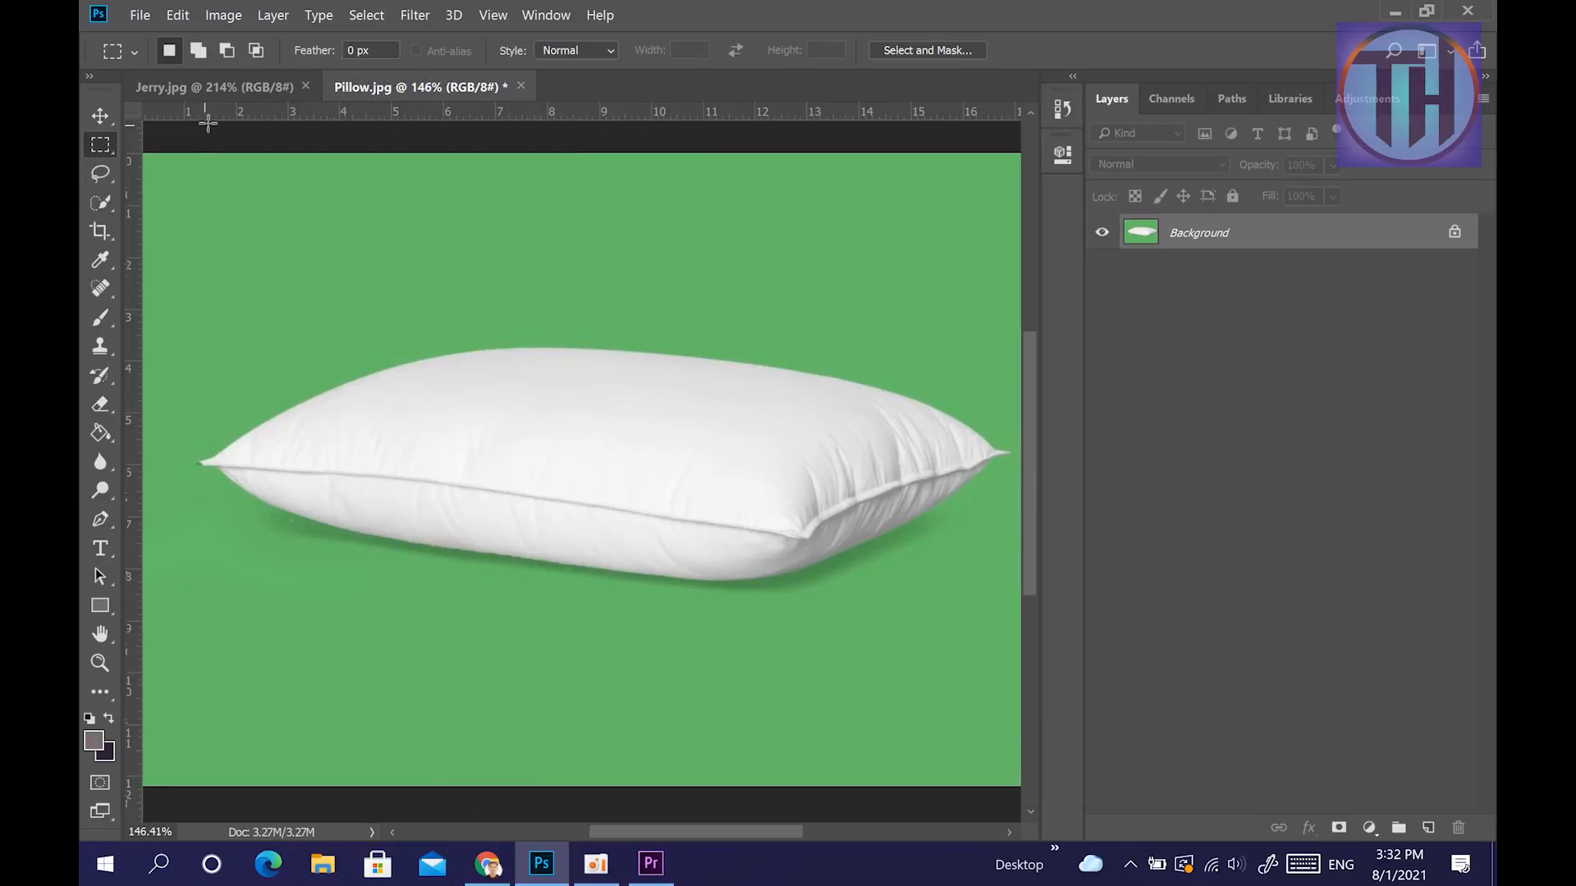
pyautogui.click(217, 88)
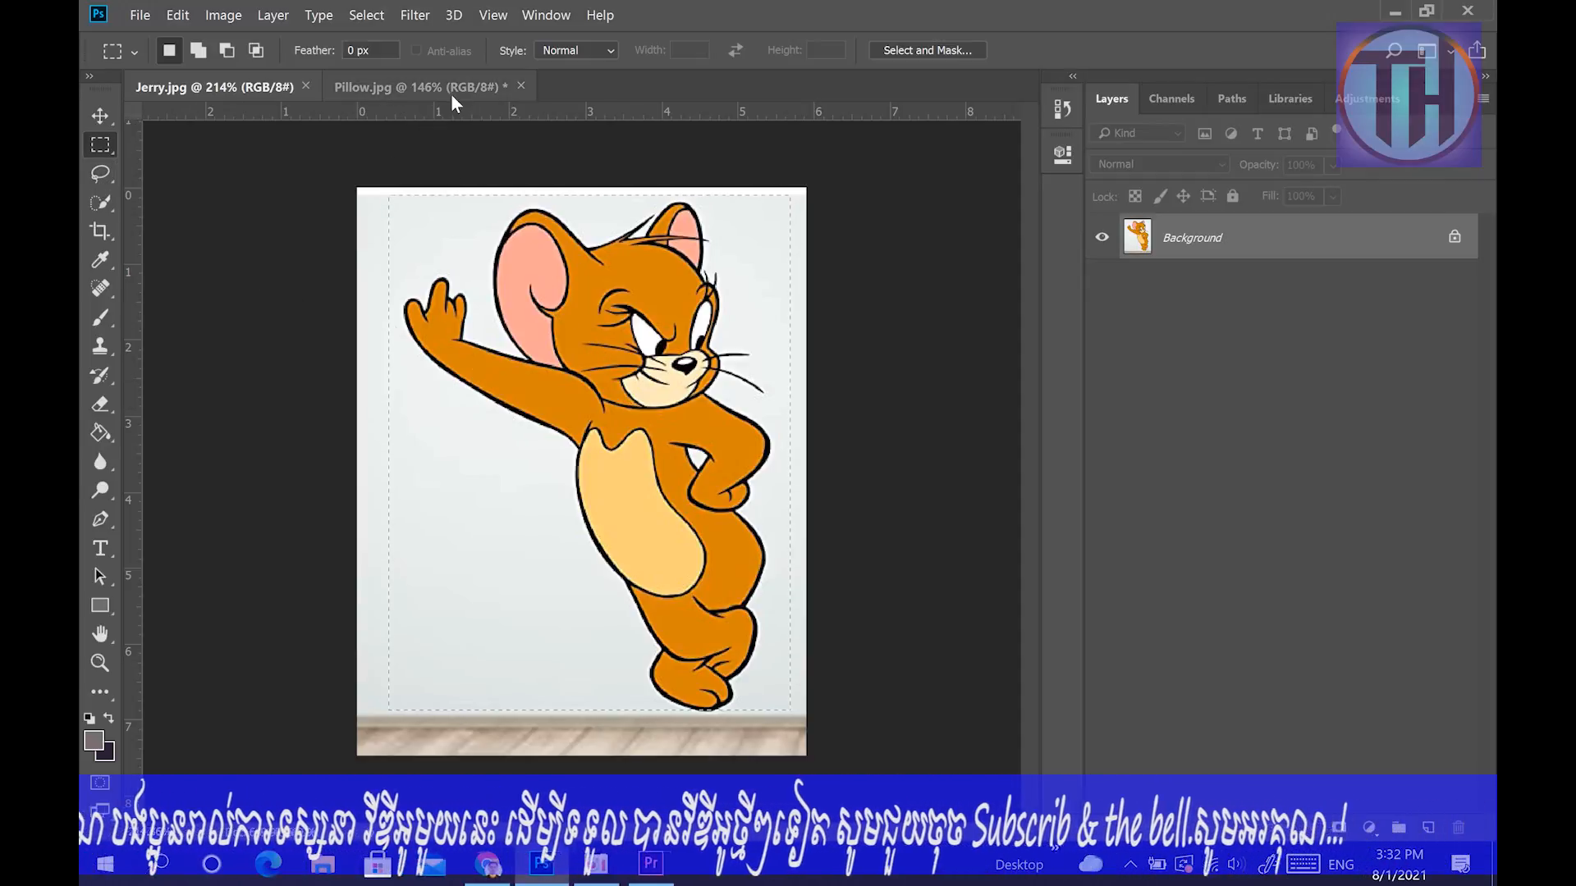
pyautogui.click(99, 116)
pyautogui.moveTo(648, 422); pyautogui.dragTo(556, 429)
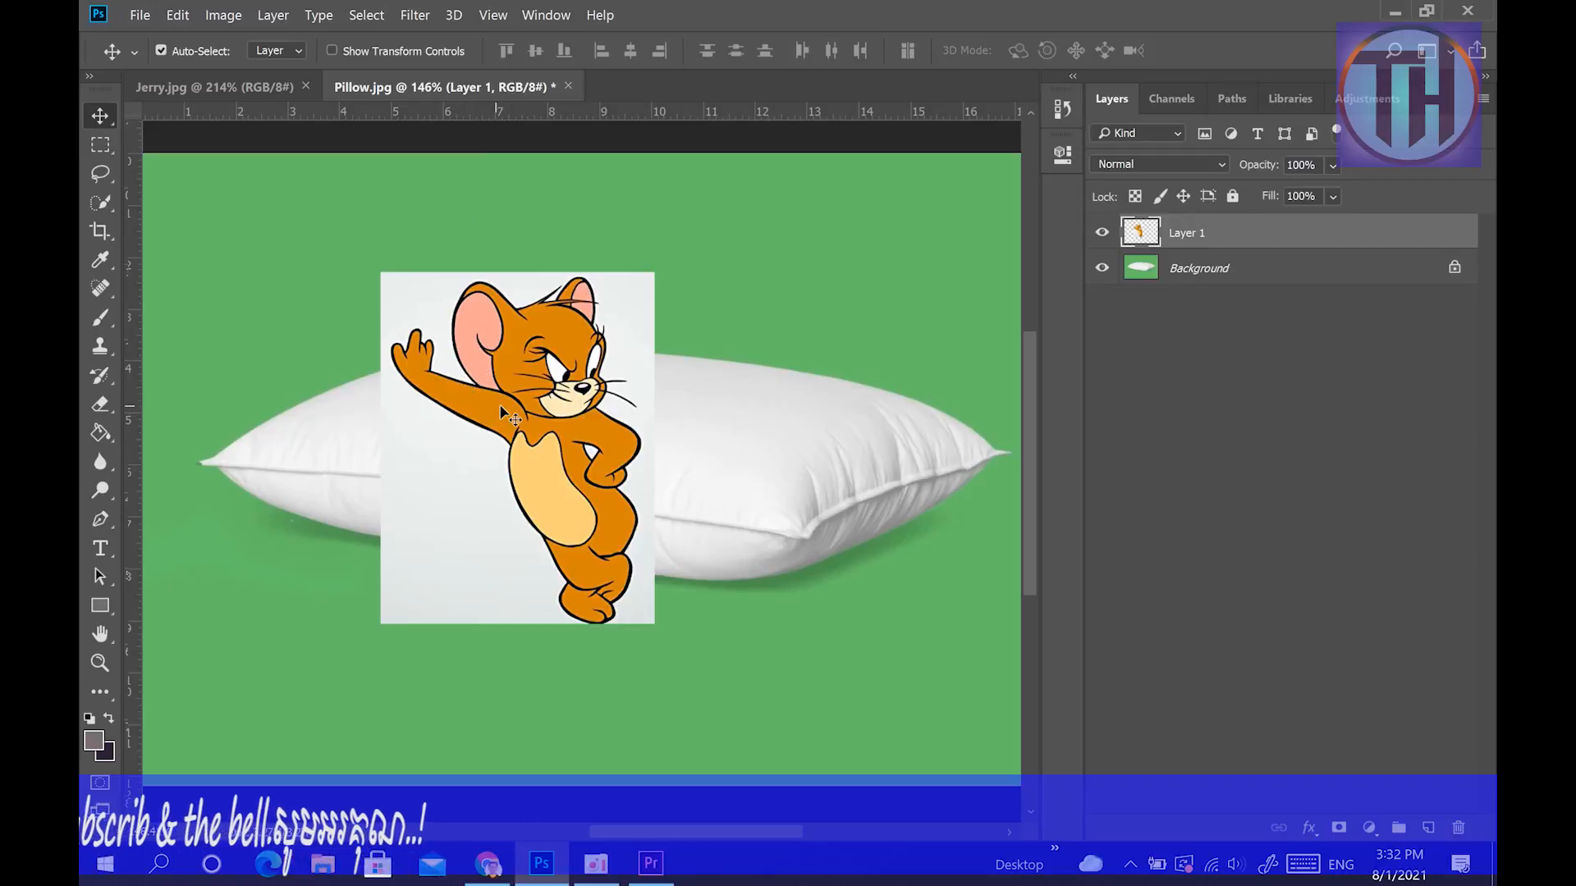
pyautogui.press('ctrl')
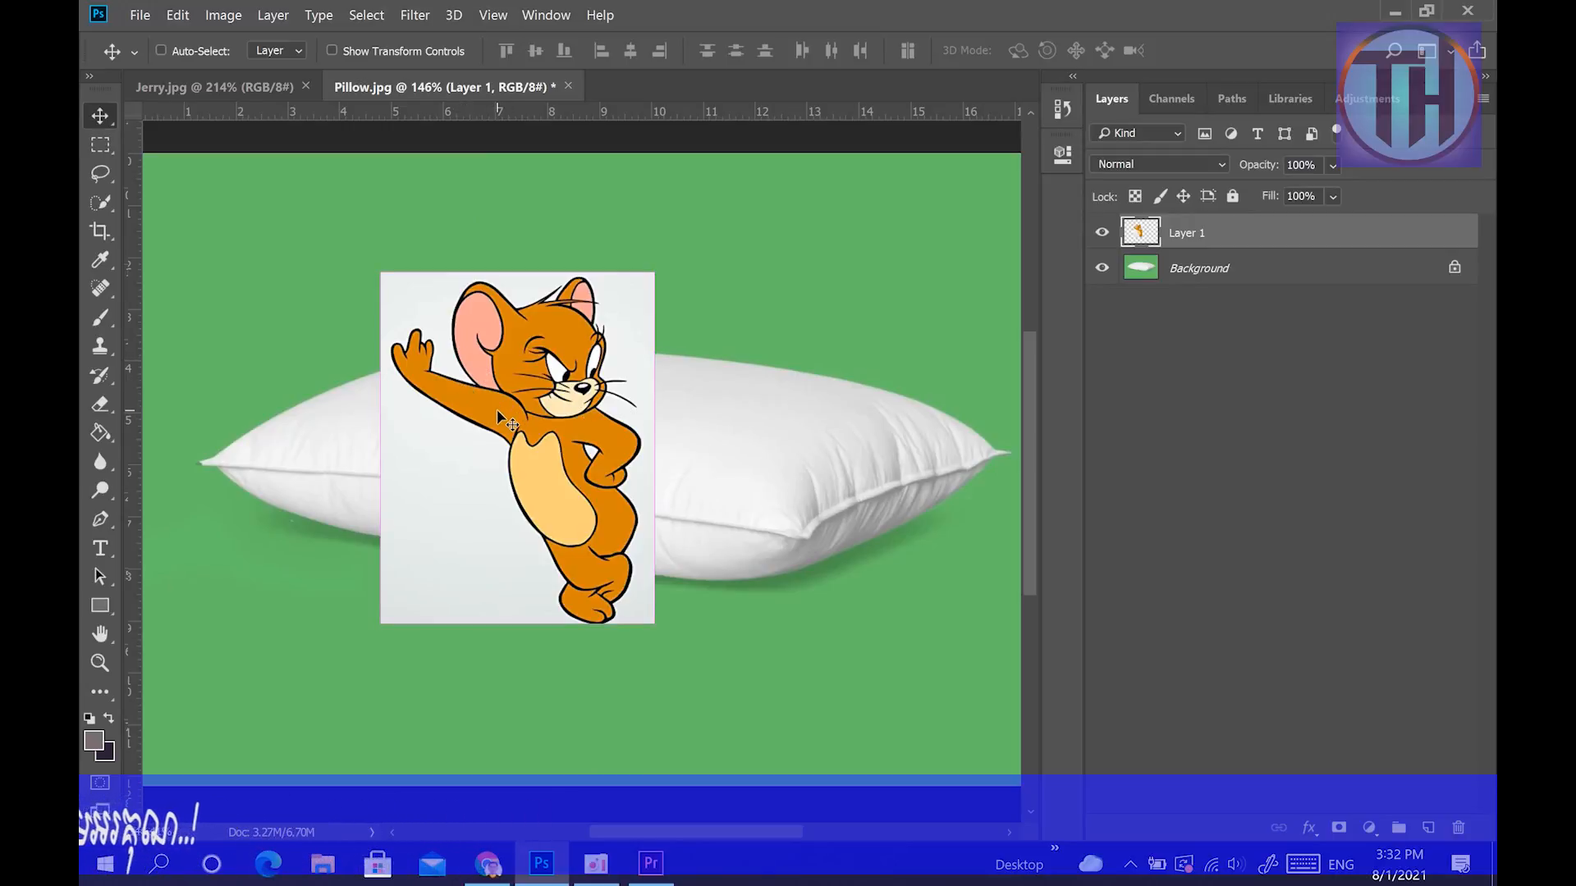
# Rotate the Jerry picture to about -78° with Free Transform and move it over the pillow's left half.
pyautogui.hotkey('ctrl', 't')
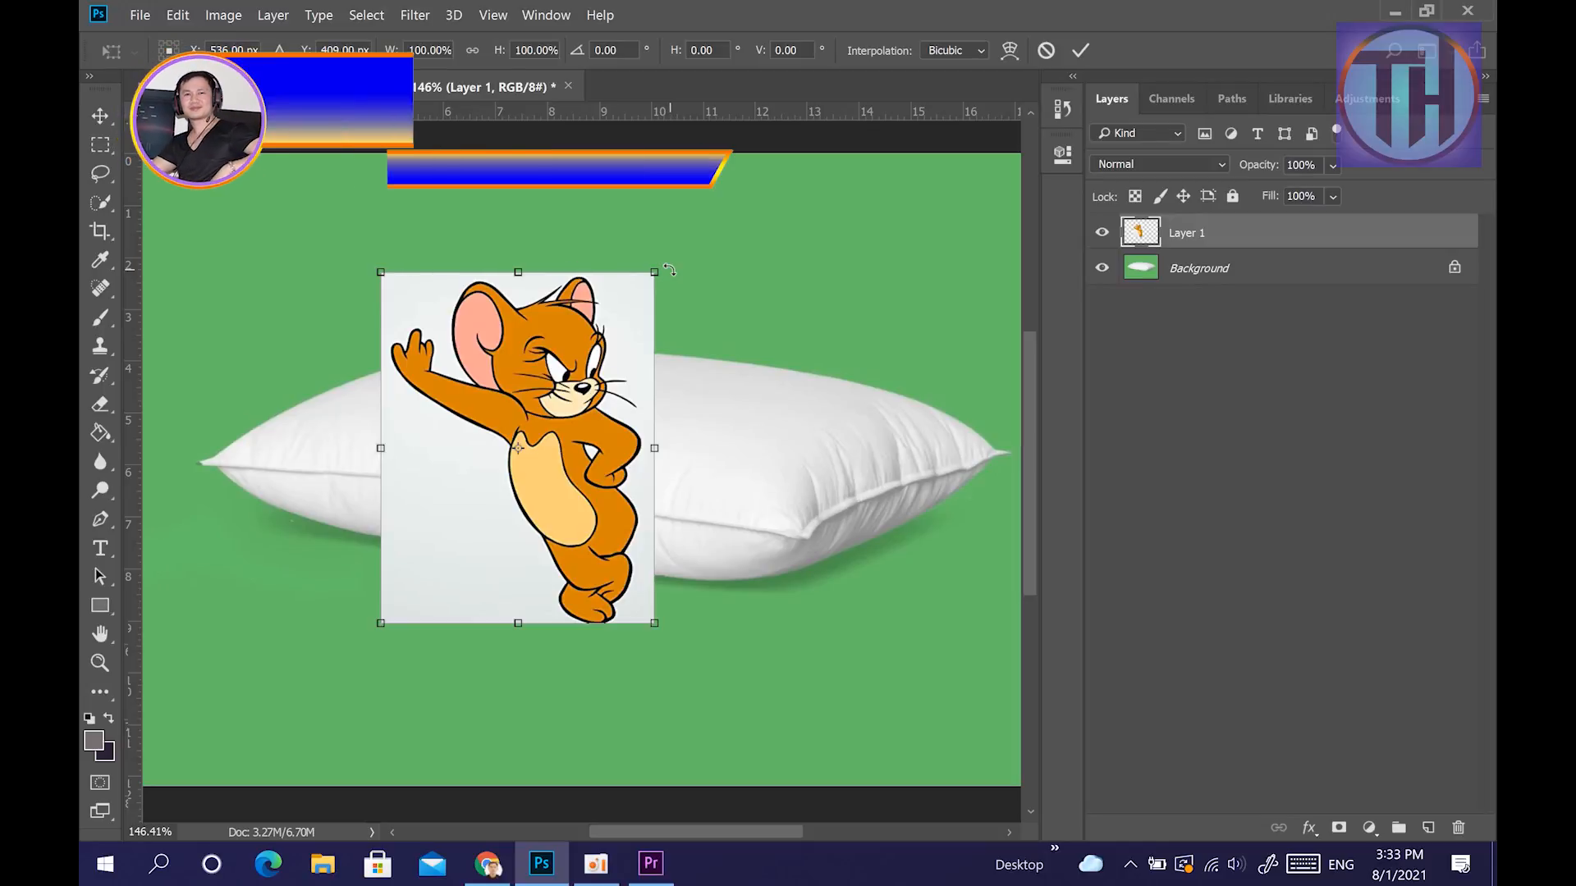
pyautogui.moveTo(666, 260); pyautogui.dragTo(471, 228)
pyautogui.rightClick(480, 300)
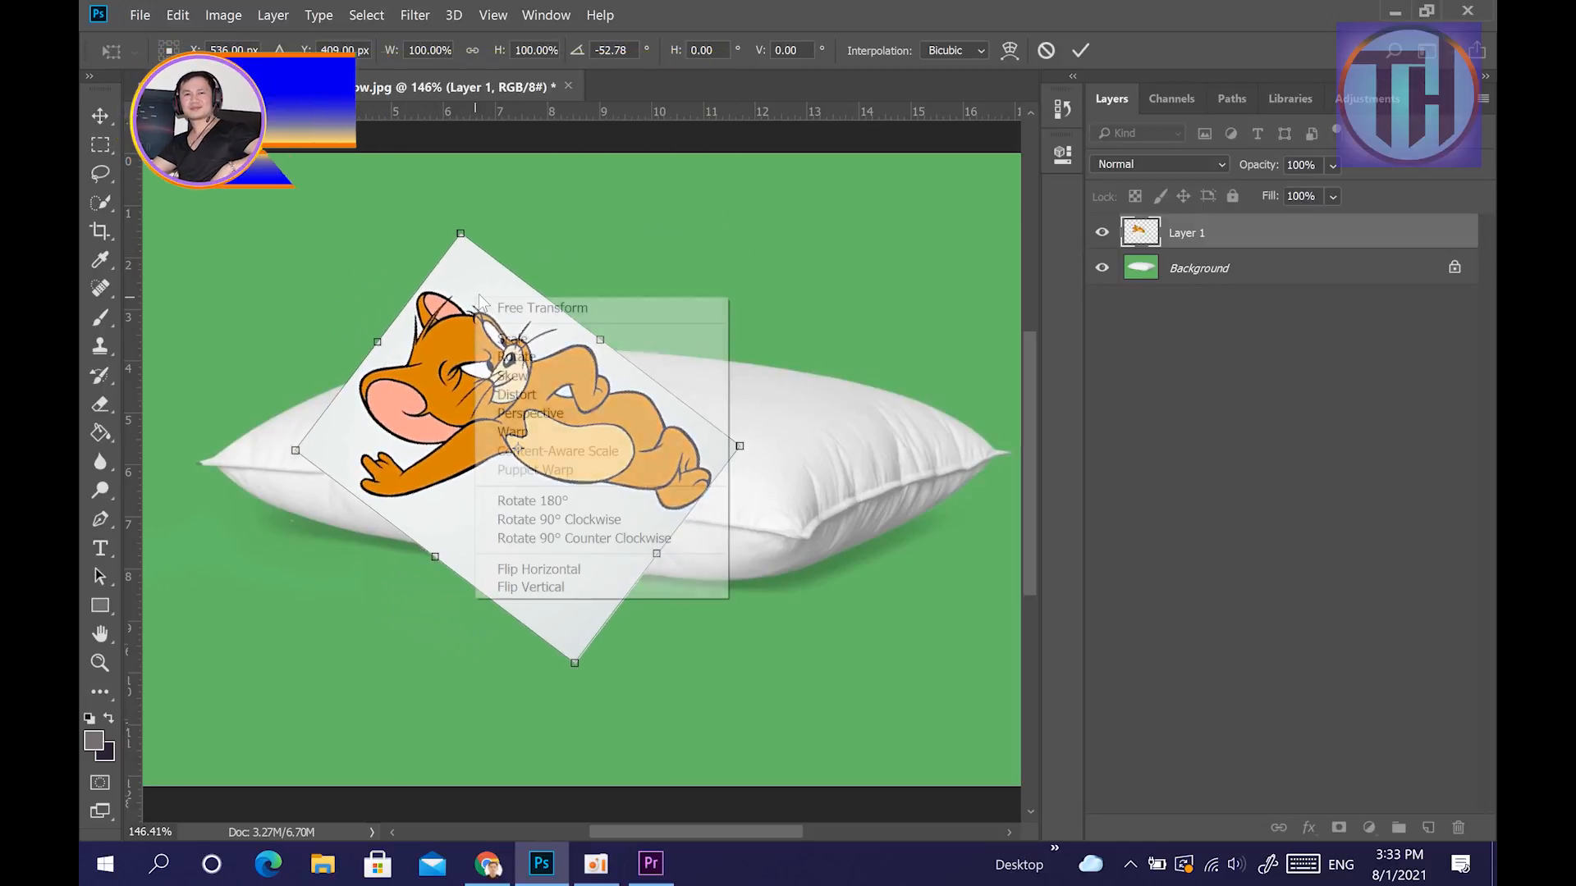
pyautogui.click(532, 357)
pyautogui.moveTo(467, 214); pyautogui.dragTo(402, 251)
pyautogui.moveTo(545, 411); pyautogui.dragTo(428, 333)
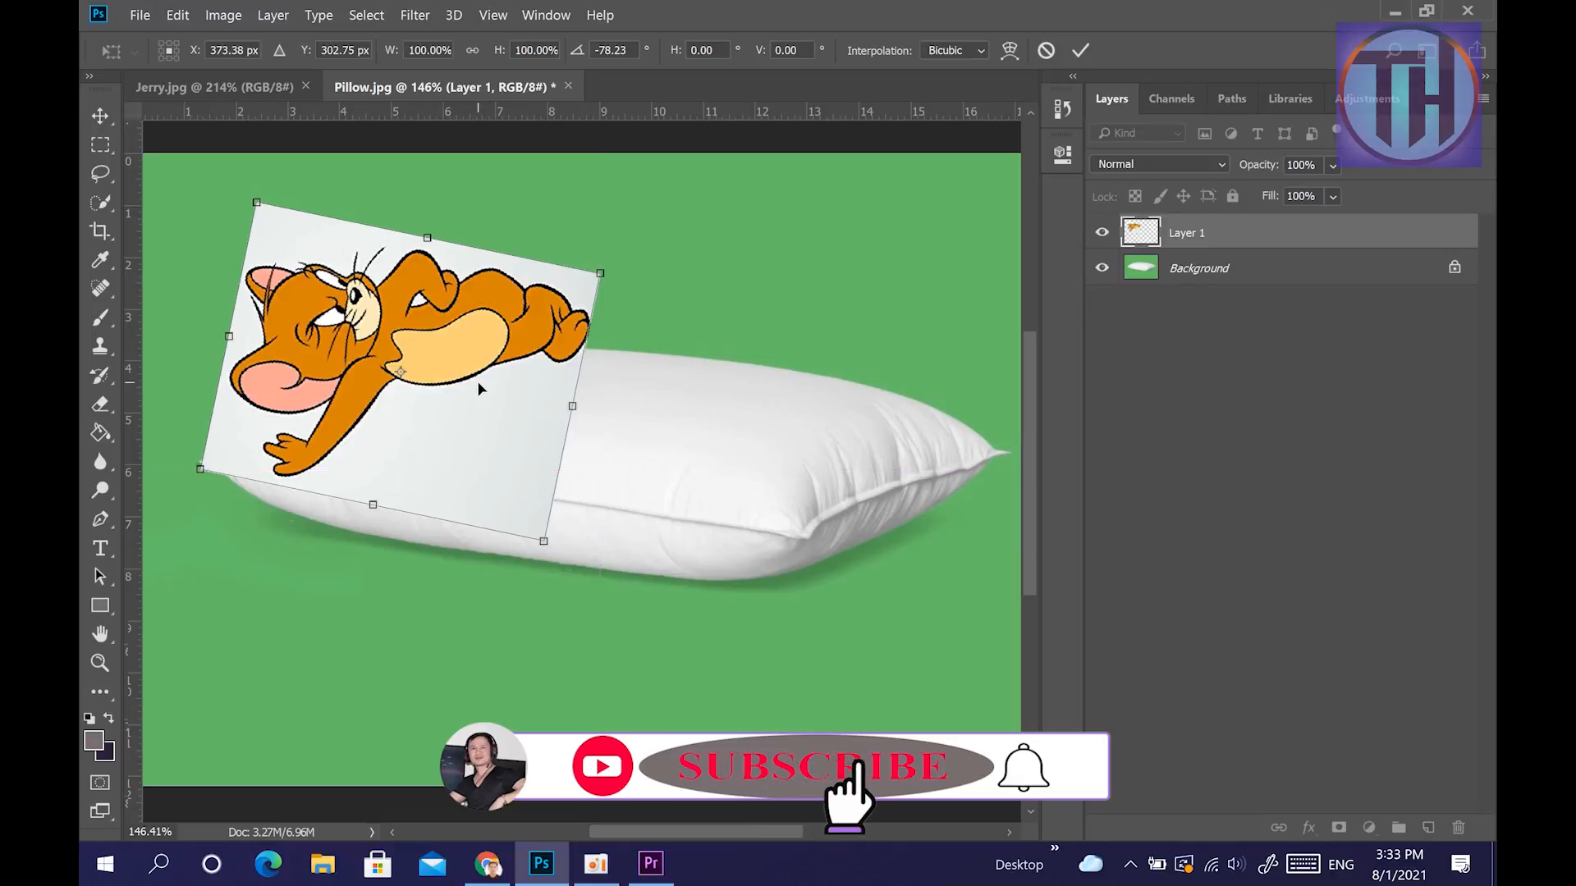
# Try to warp the rotated picture from its lower right corner, undo the warp and commit the transform.
pyautogui.rightClick(450, 385)
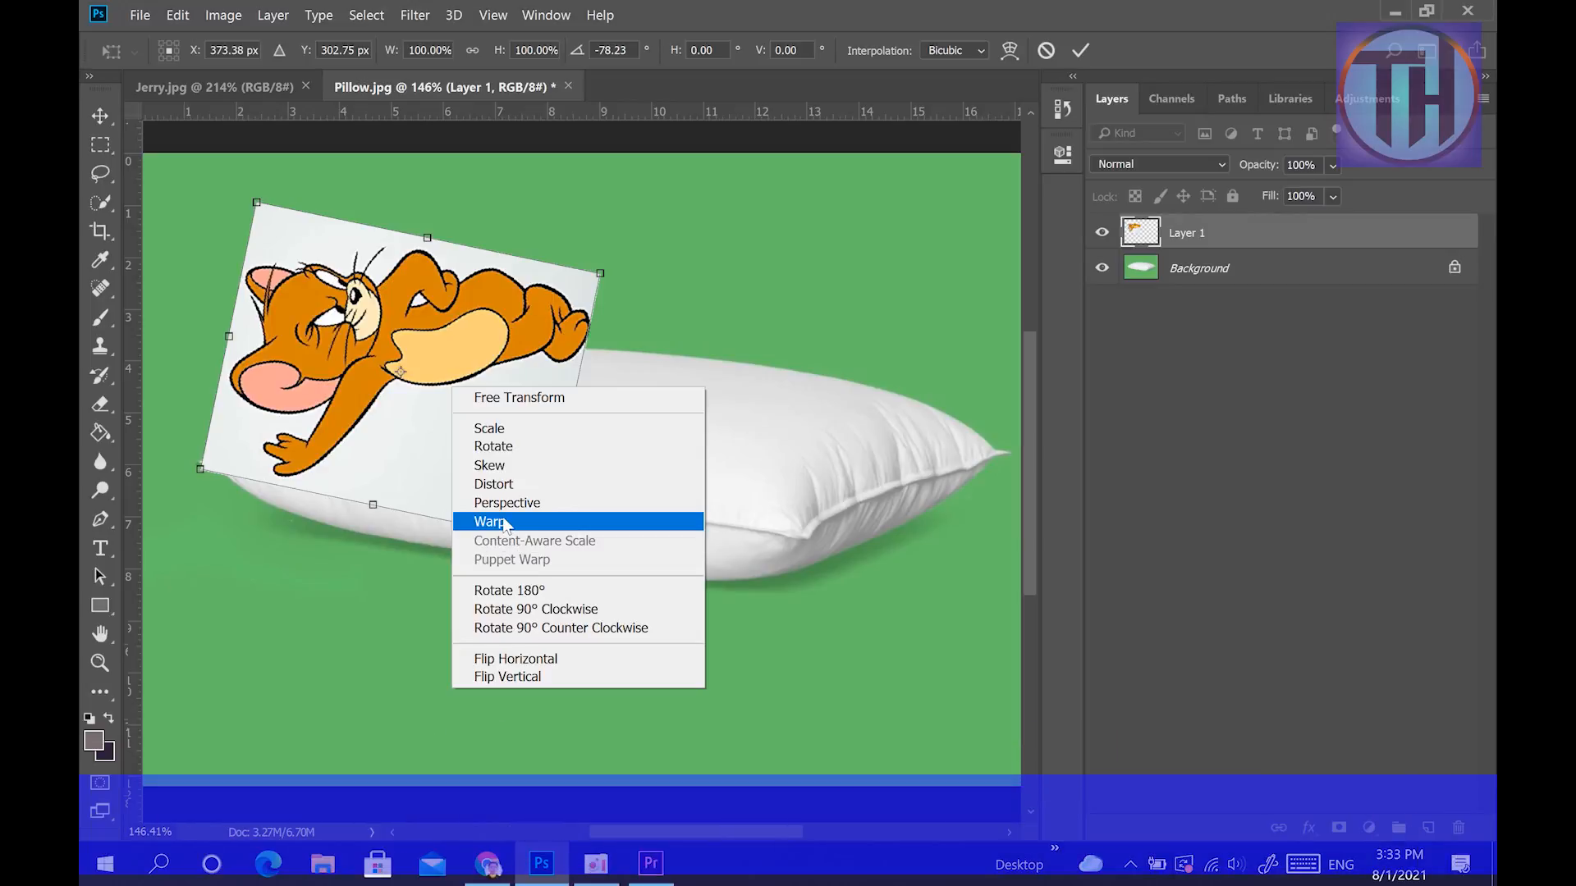
pyautogui.click(502, 522)
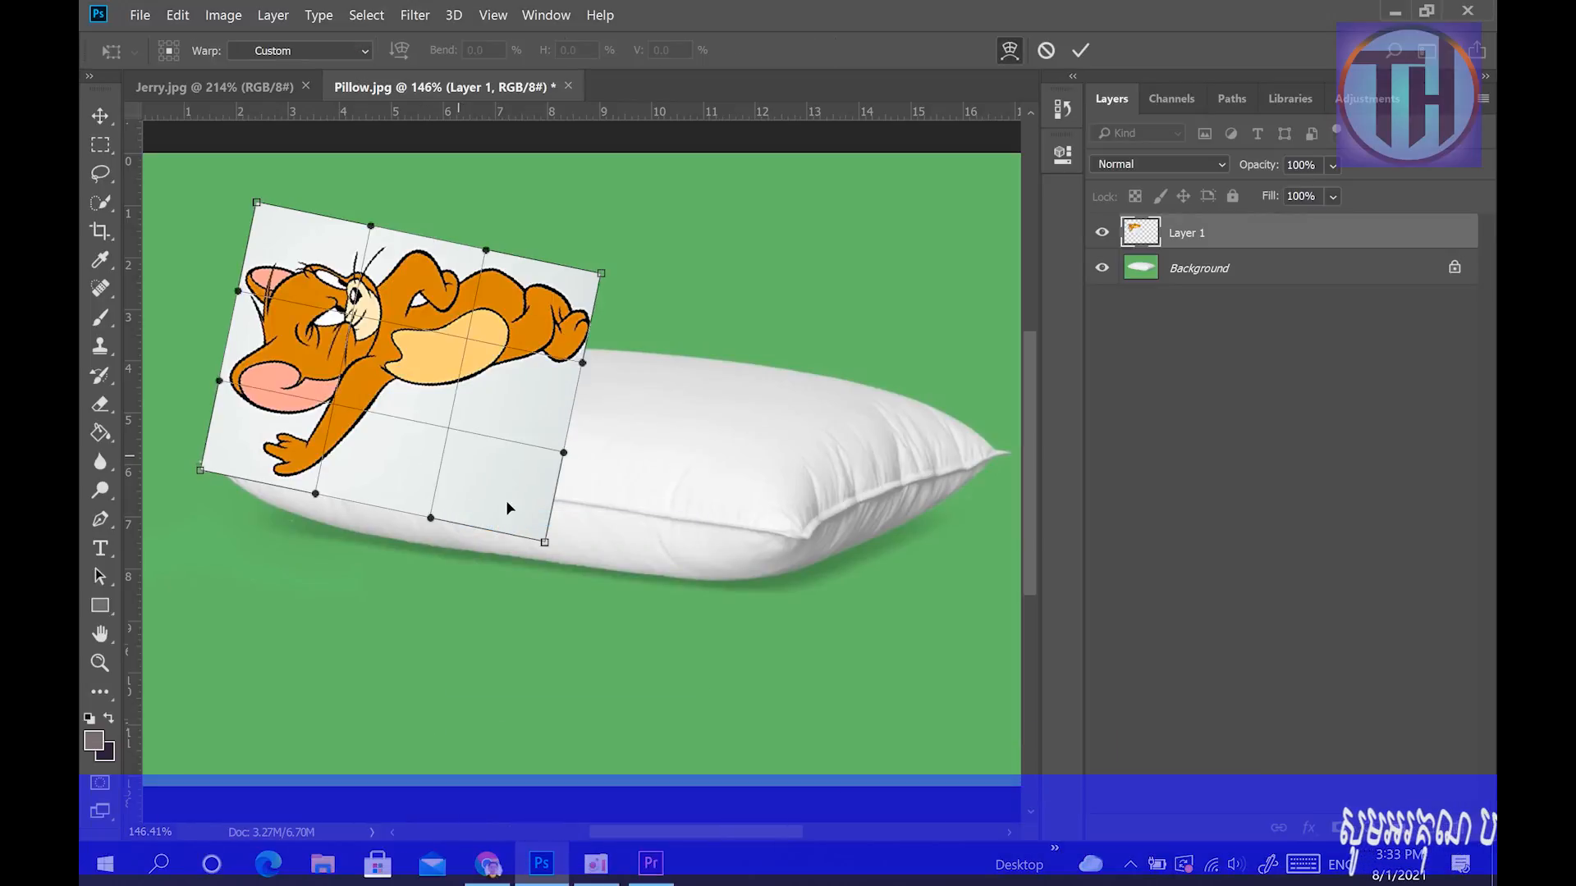
pyautogui.moveTo(544, 543)
pyautogui.mouseDown()
pyautogui.moveTo(563, 509)
pyautogui.moveTo(527, 520)
pyautogui.mouseUp()
pyautogui.hotkey('ctrl', 'z')
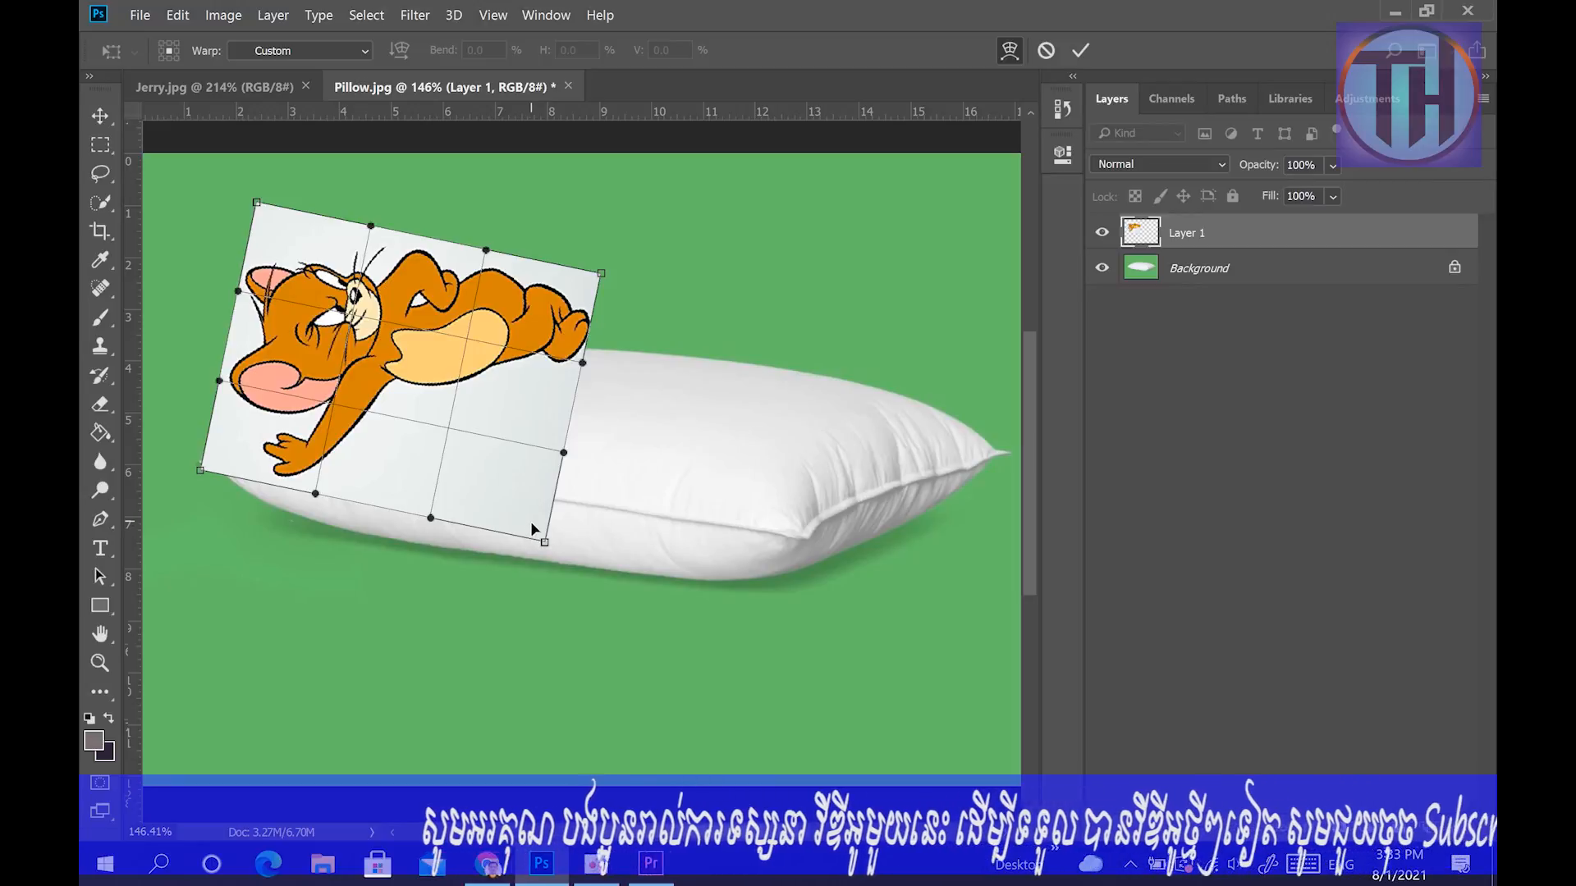
pyautogui.press('Return')
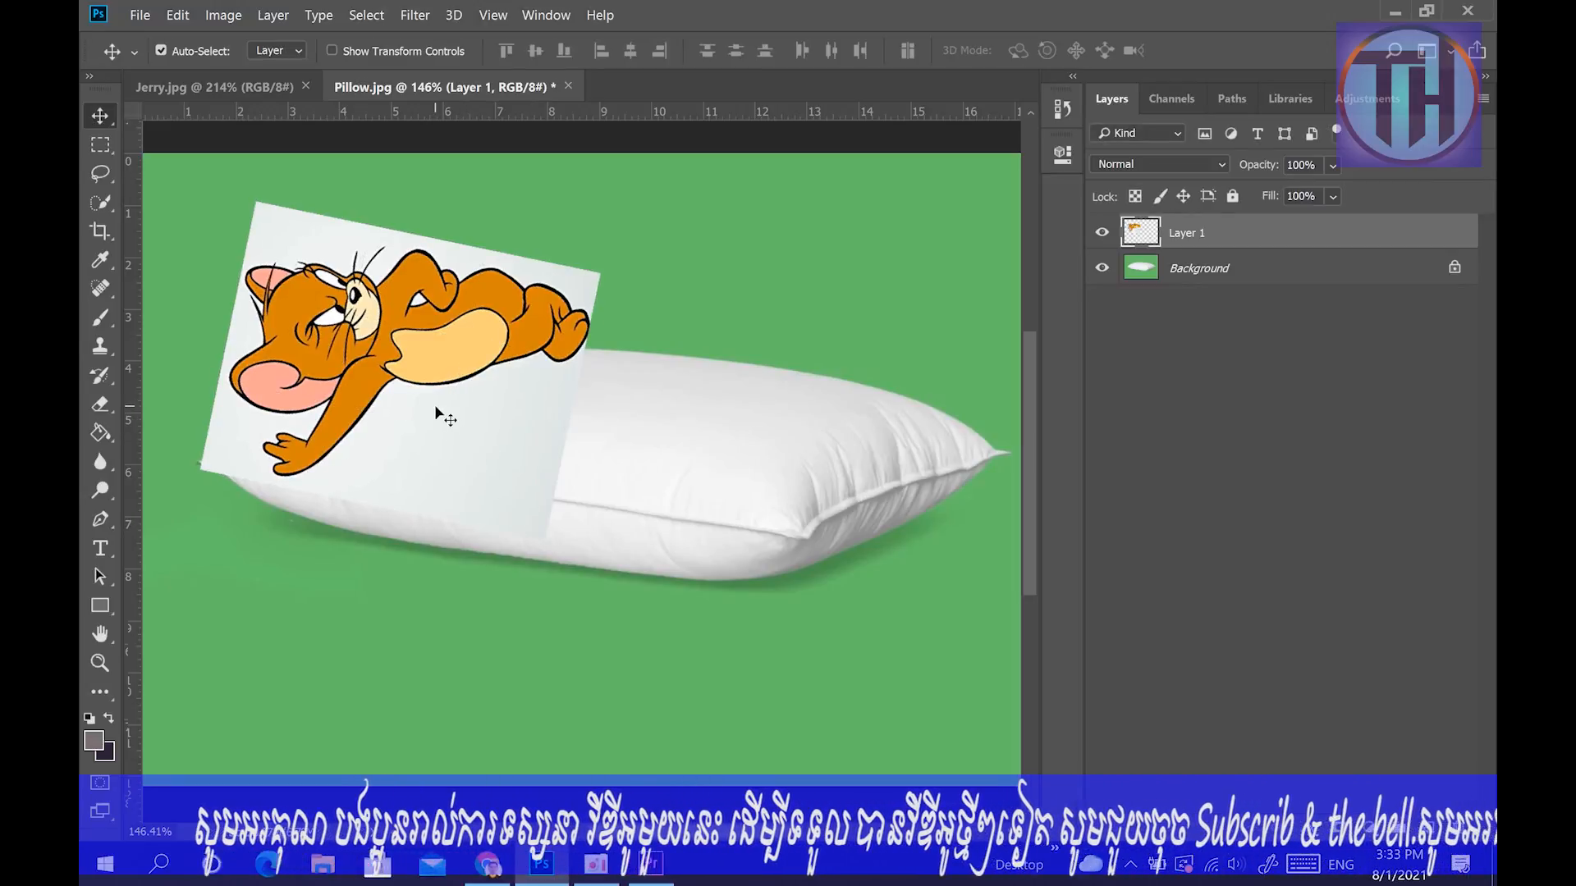
# Try to distort the Jerry picture toward the pillow's shape, and undo the transforms back to the upright picture.
pyautogui.hotkey('ctrl', 't')
pyautogui.rightClick(455, 382)
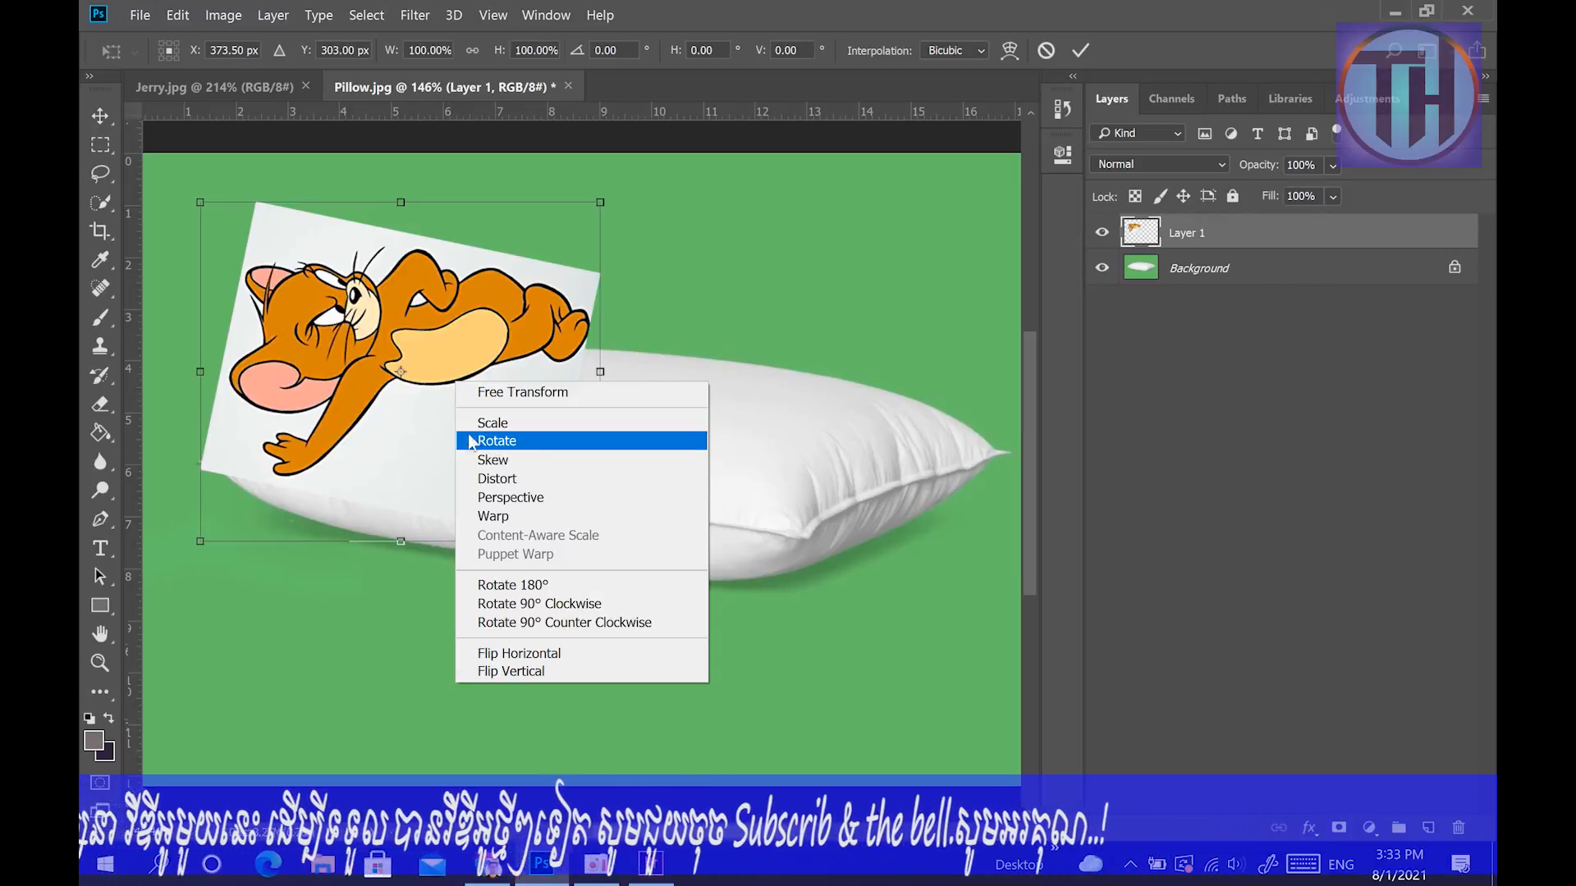
pyautogui.click(526, 479)
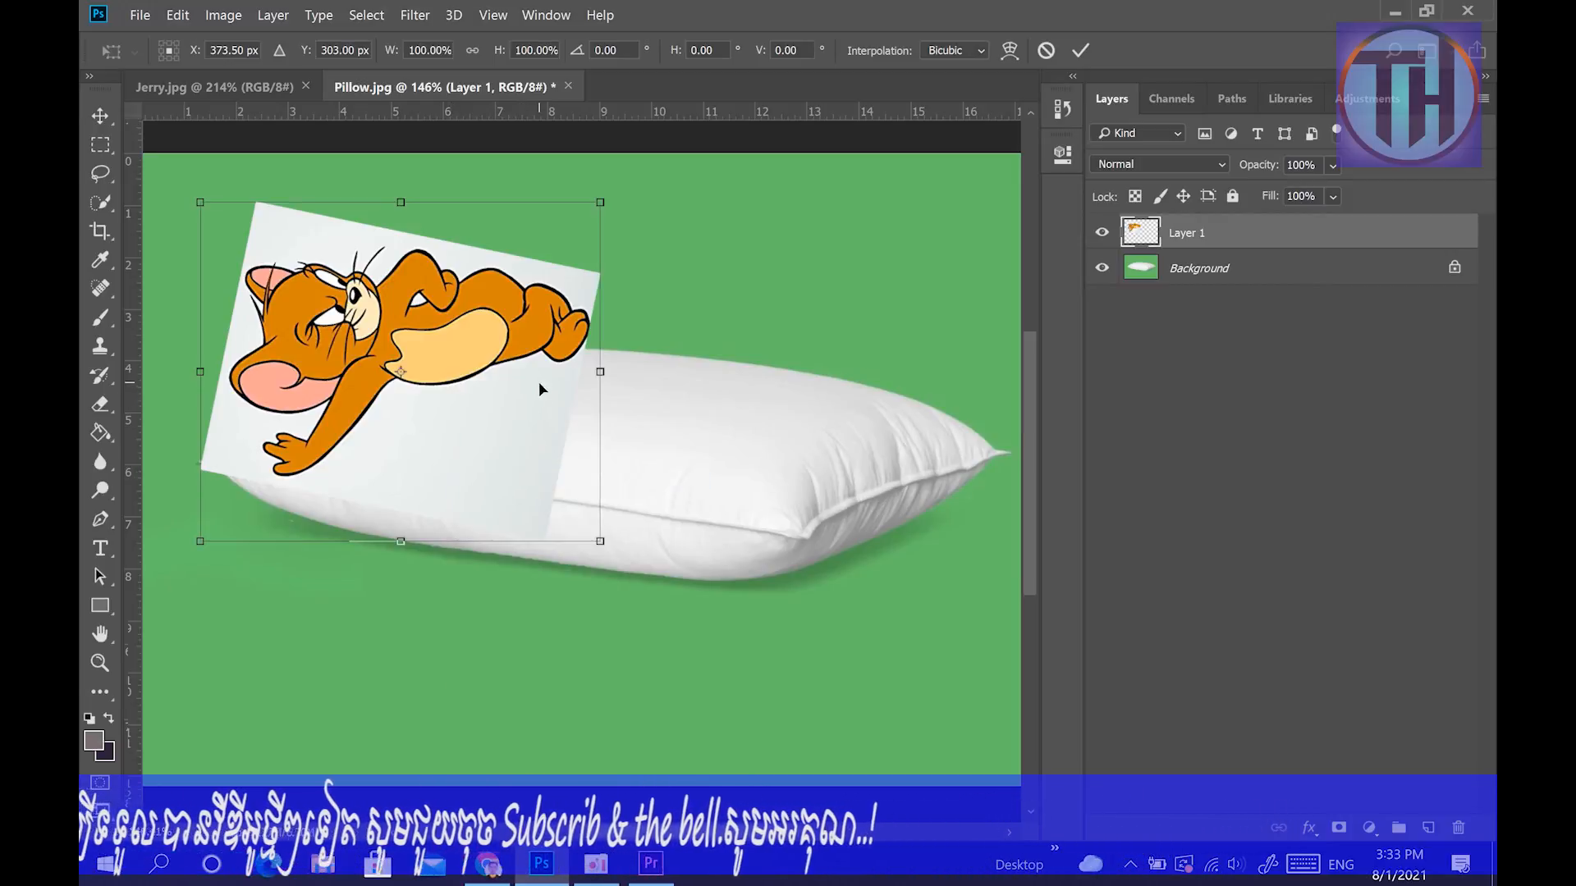
pyautogui.moveTo(603, 204); pyautogui.dragTo(821, 337)
pyautogui.moveTo(510, 269); pyautogui.dragTo(389, 192)
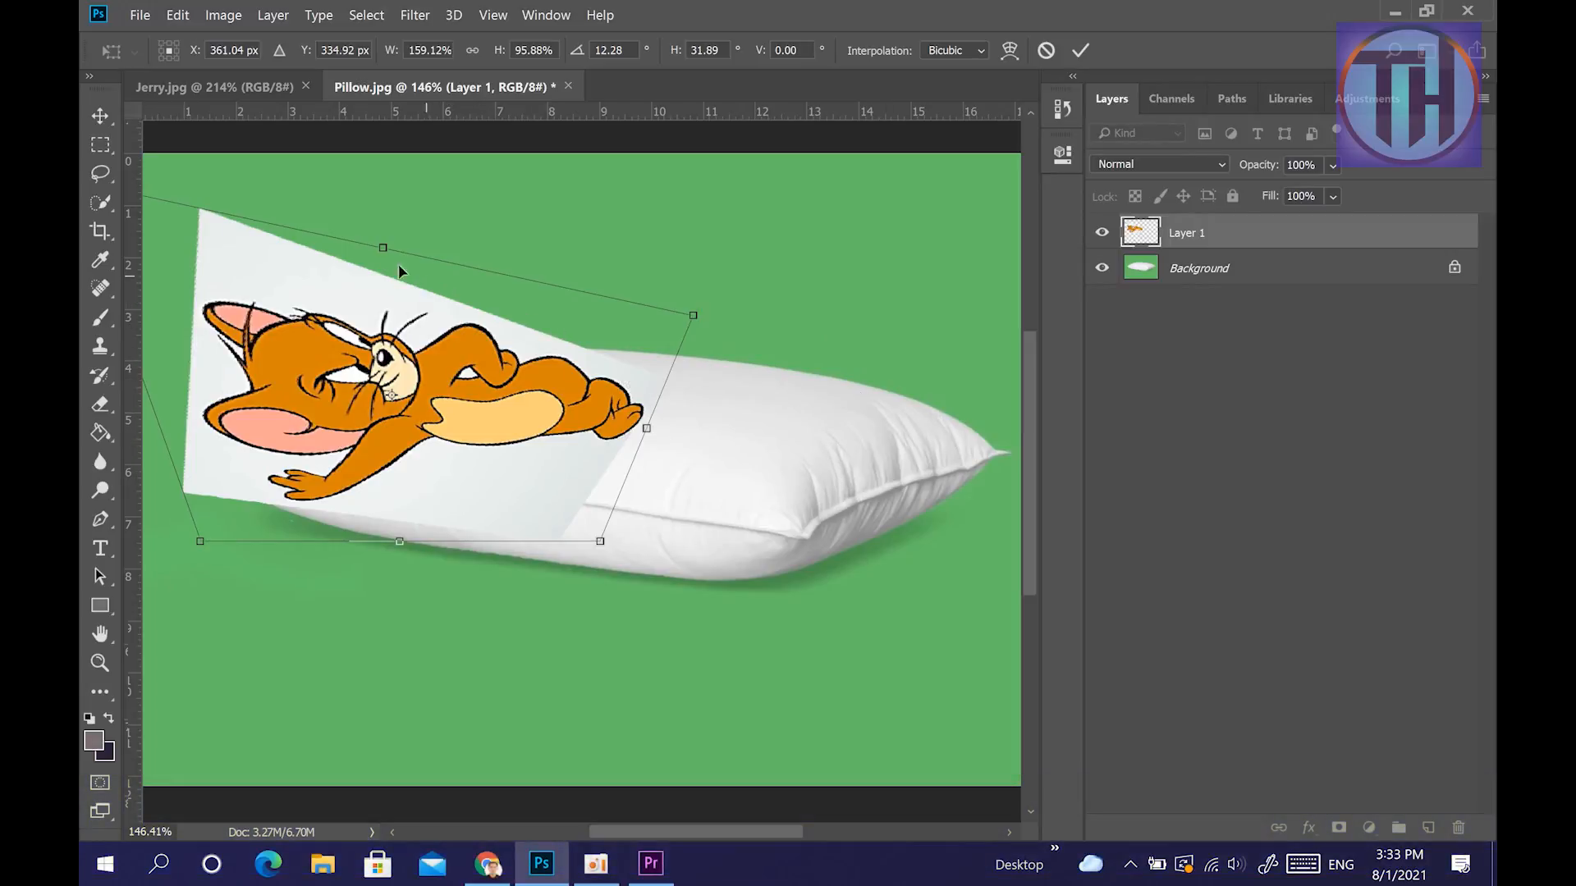
pyautogui.moveTo(372, 258)
pyautogui.mouseDown()
pyautogui.moveTo(553, 301)
pyautogui.moveTo(381, 294)
pyautogui.moveTo(653, 345)
pyautogui.moveTo(385, 302)
pyautogui.moveTo(503, 303)
pyautogui.moveTo(384, 252)
pyautogui.mouseUp()
pyautogui.press('Return')
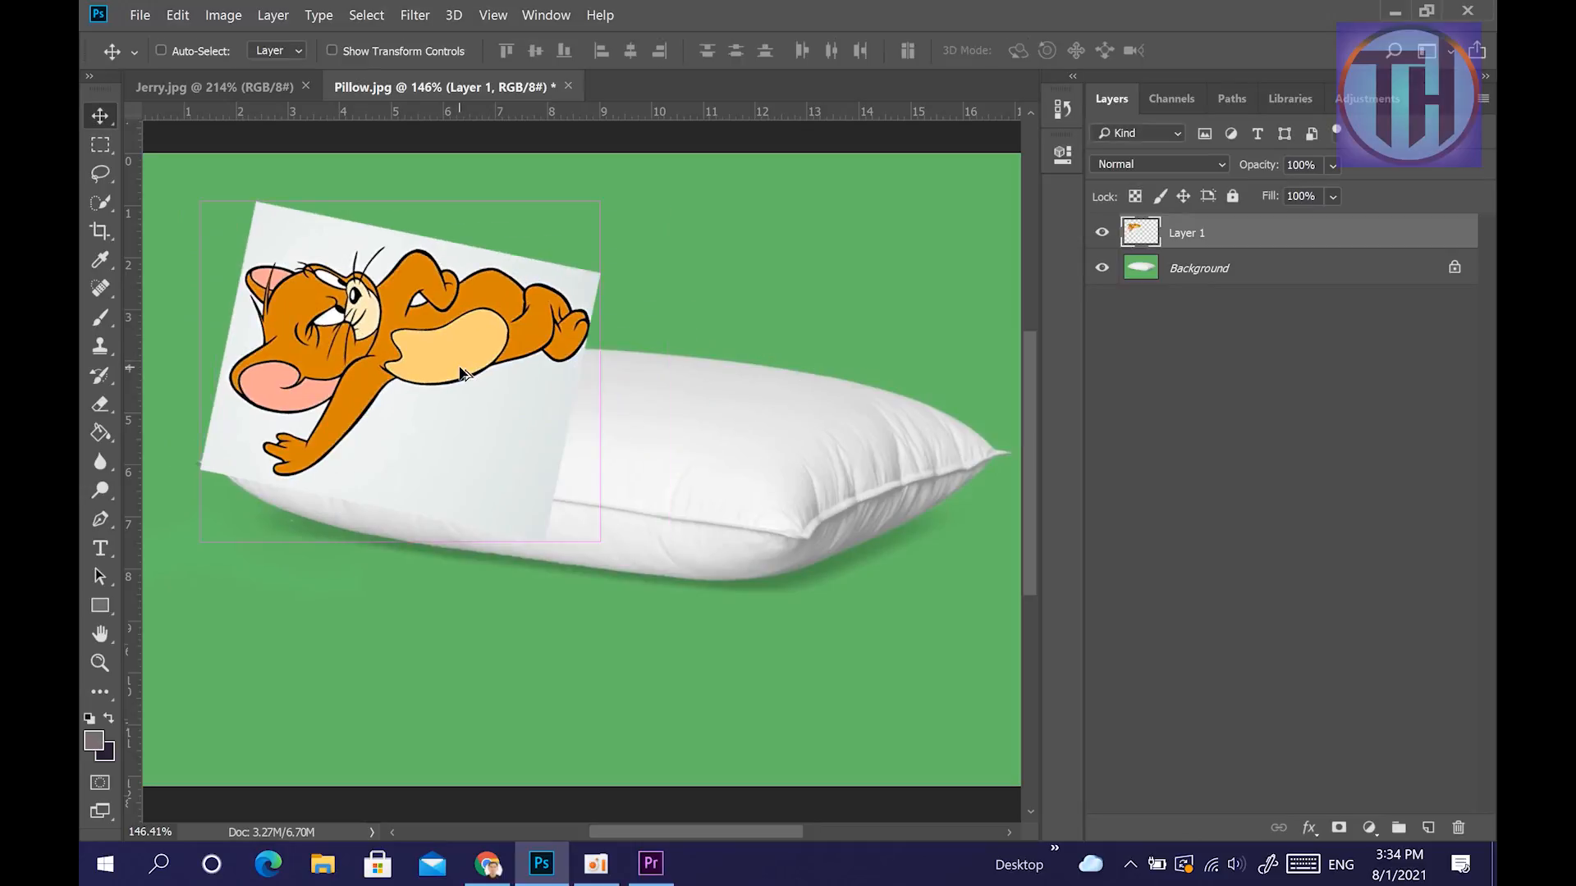
pyautogui.hotkey('ctrl', 'z')
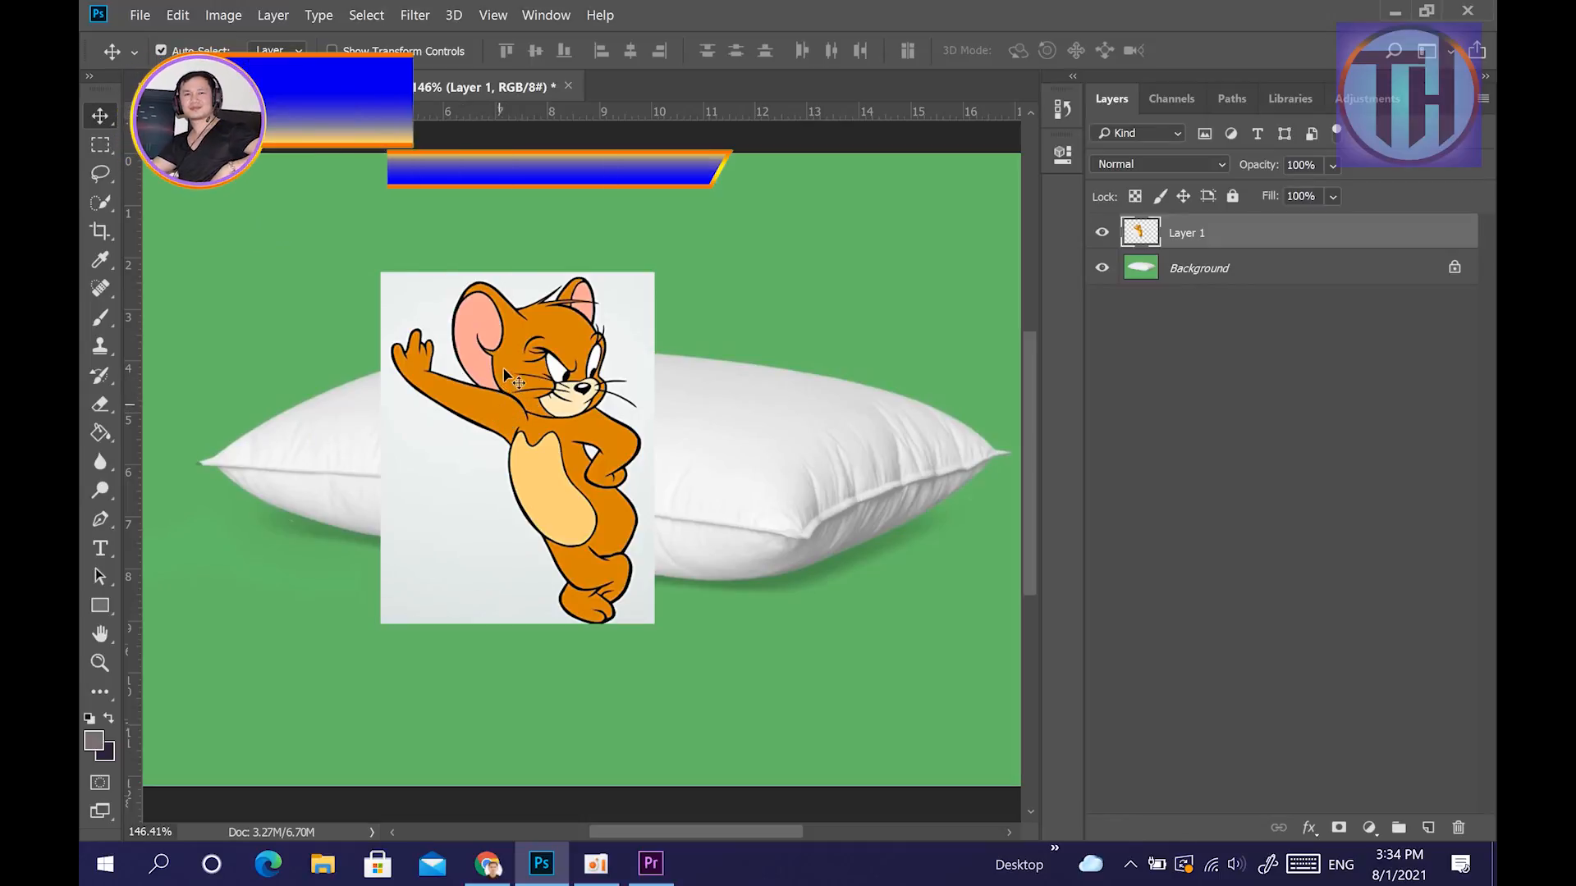
# Rotate the Jerry picture to about -74° with Free Transform and move it over the pillow's left half.
pyautogui.hotkey('ctrl', 't')
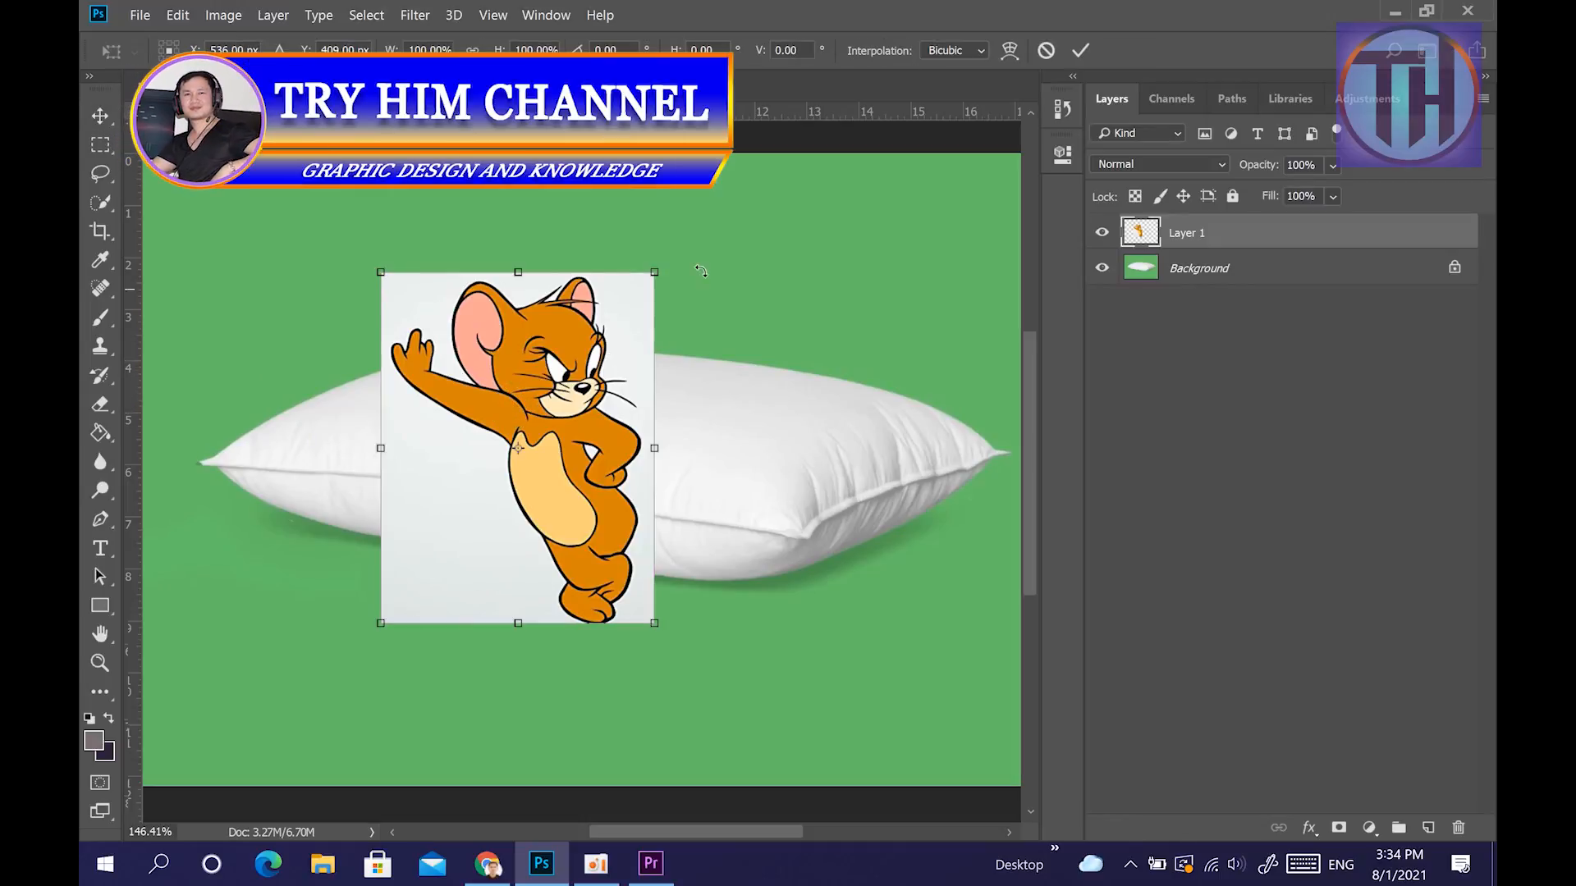
pyautogui.moveTo(591, 213); pyautogui.dragTo(390, 271)
pyautogui.moveTo(533, 460); pyautogui.dragTo(464, 347)
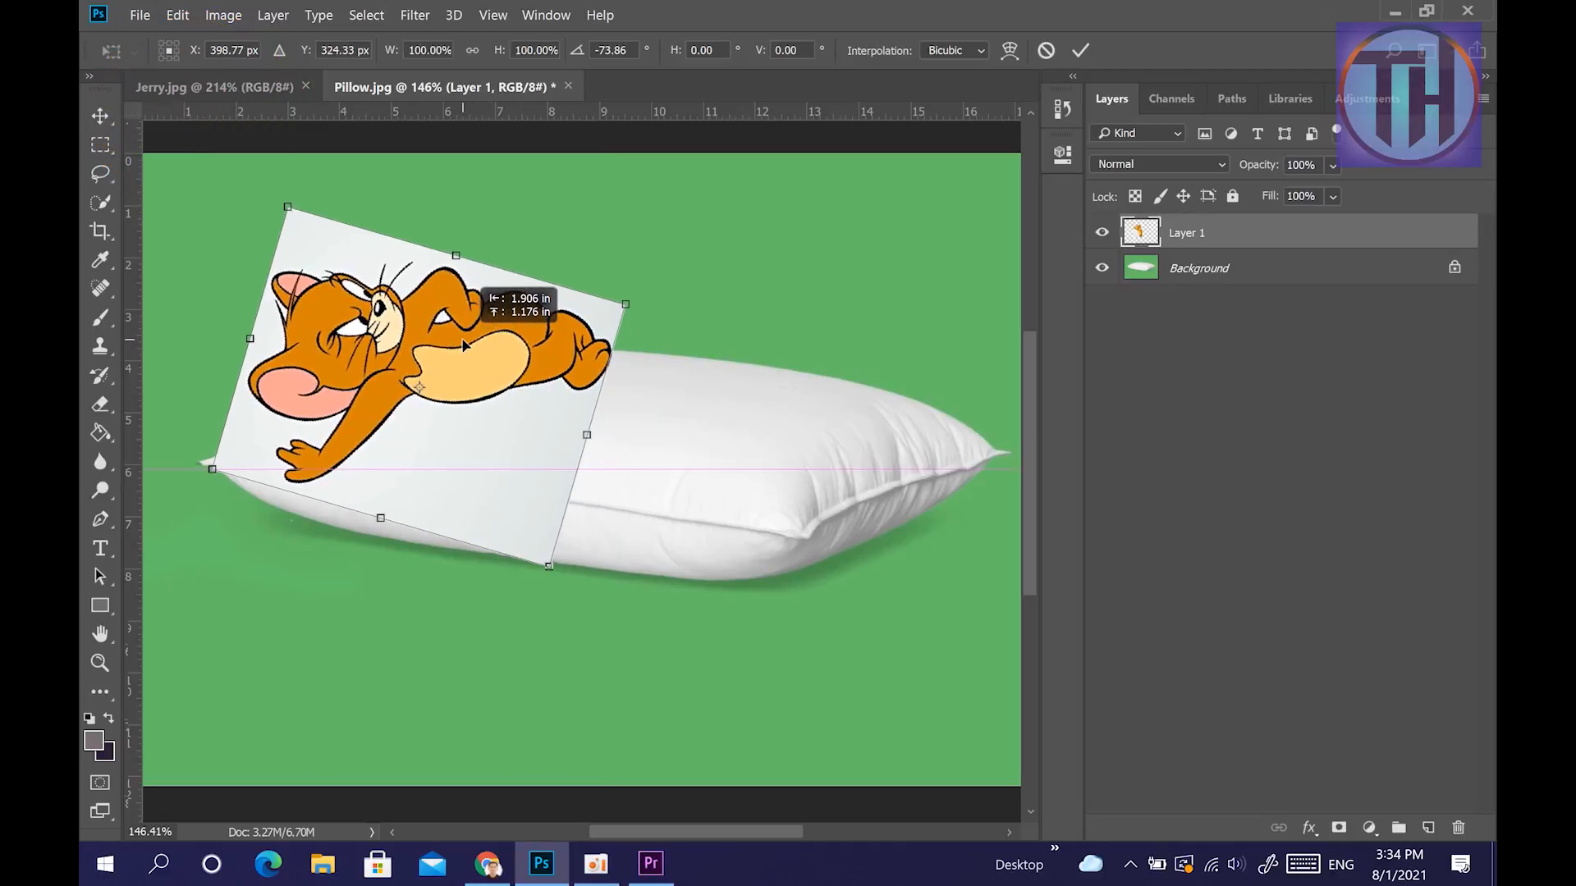
# Warp the Jerry picture so its lower corners meet the pillow's front right corner and left tip.
pyautogui.rightClick(496, 374)
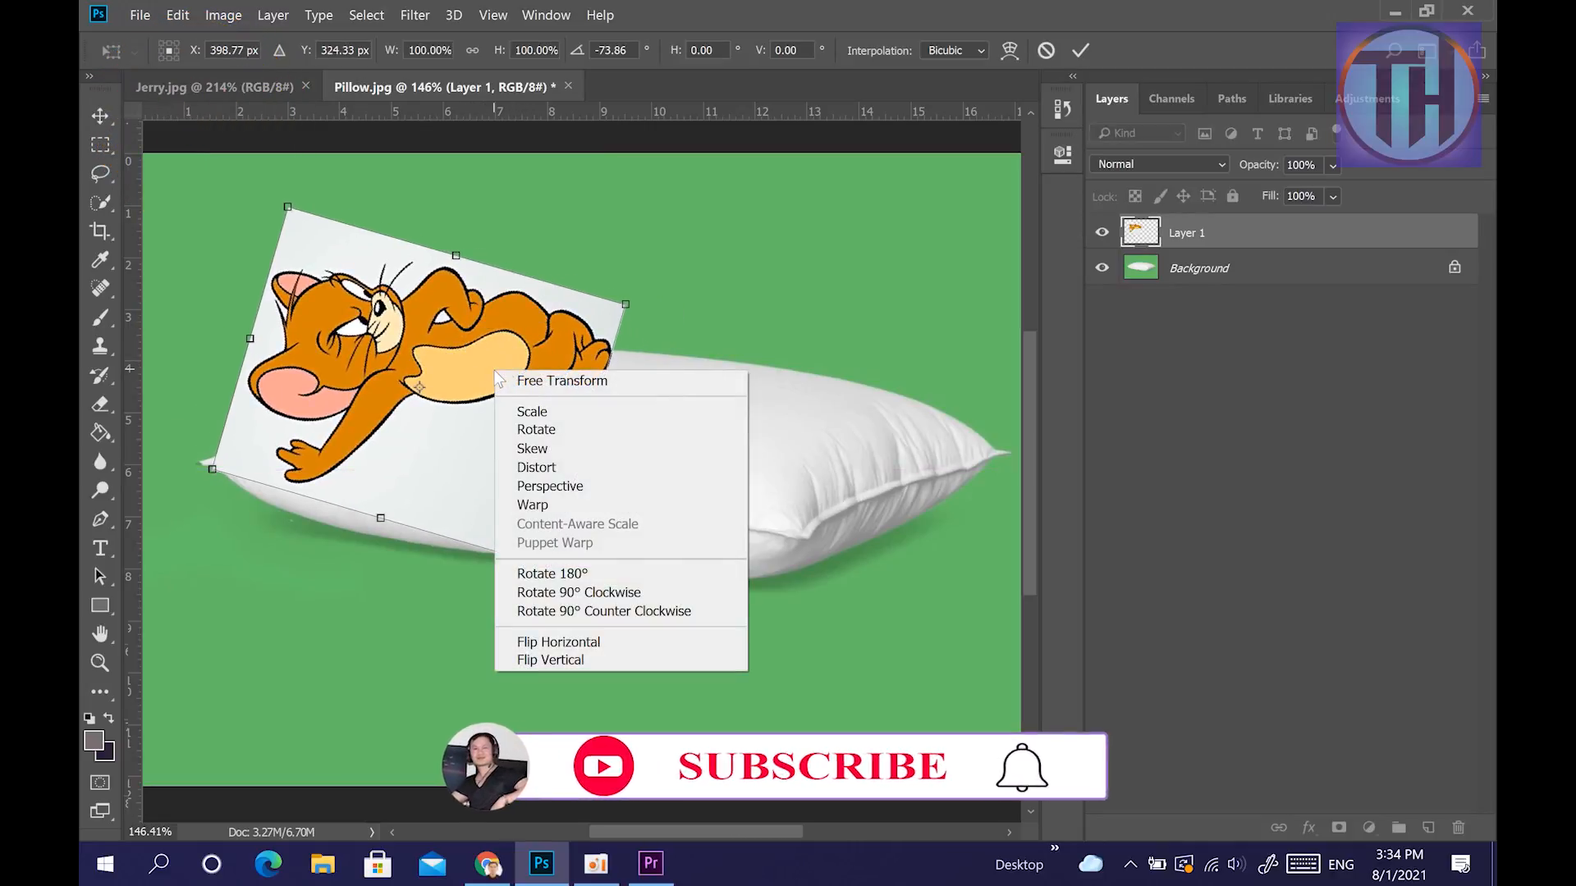
pyautogui.click(574, 505)
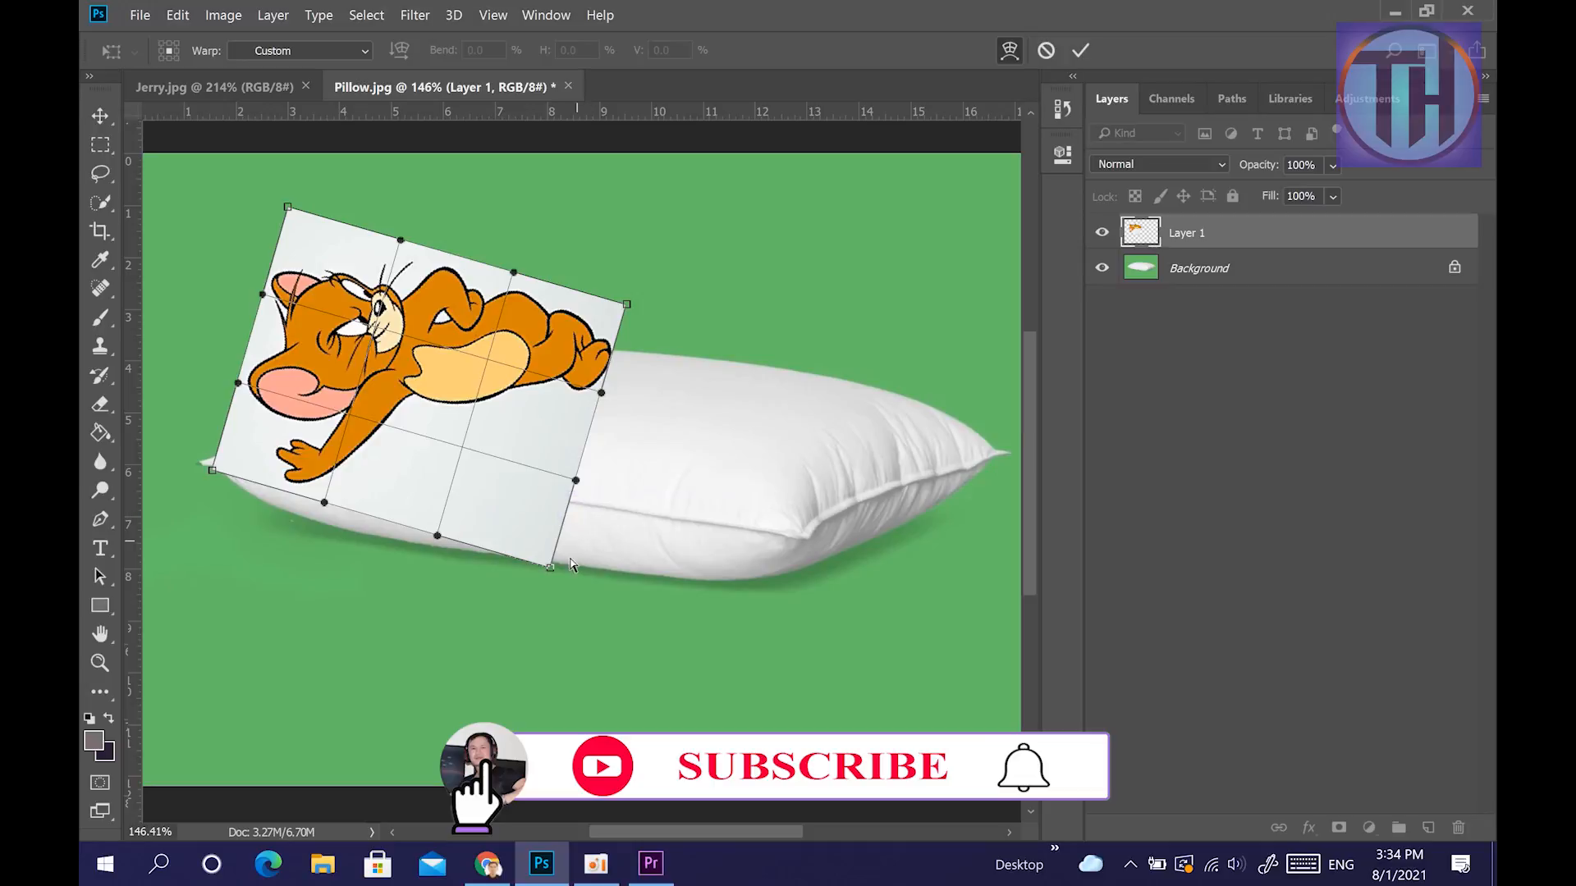
pyautogui.moveTo(548, 569); pyautogui.dragTo(802, 541)
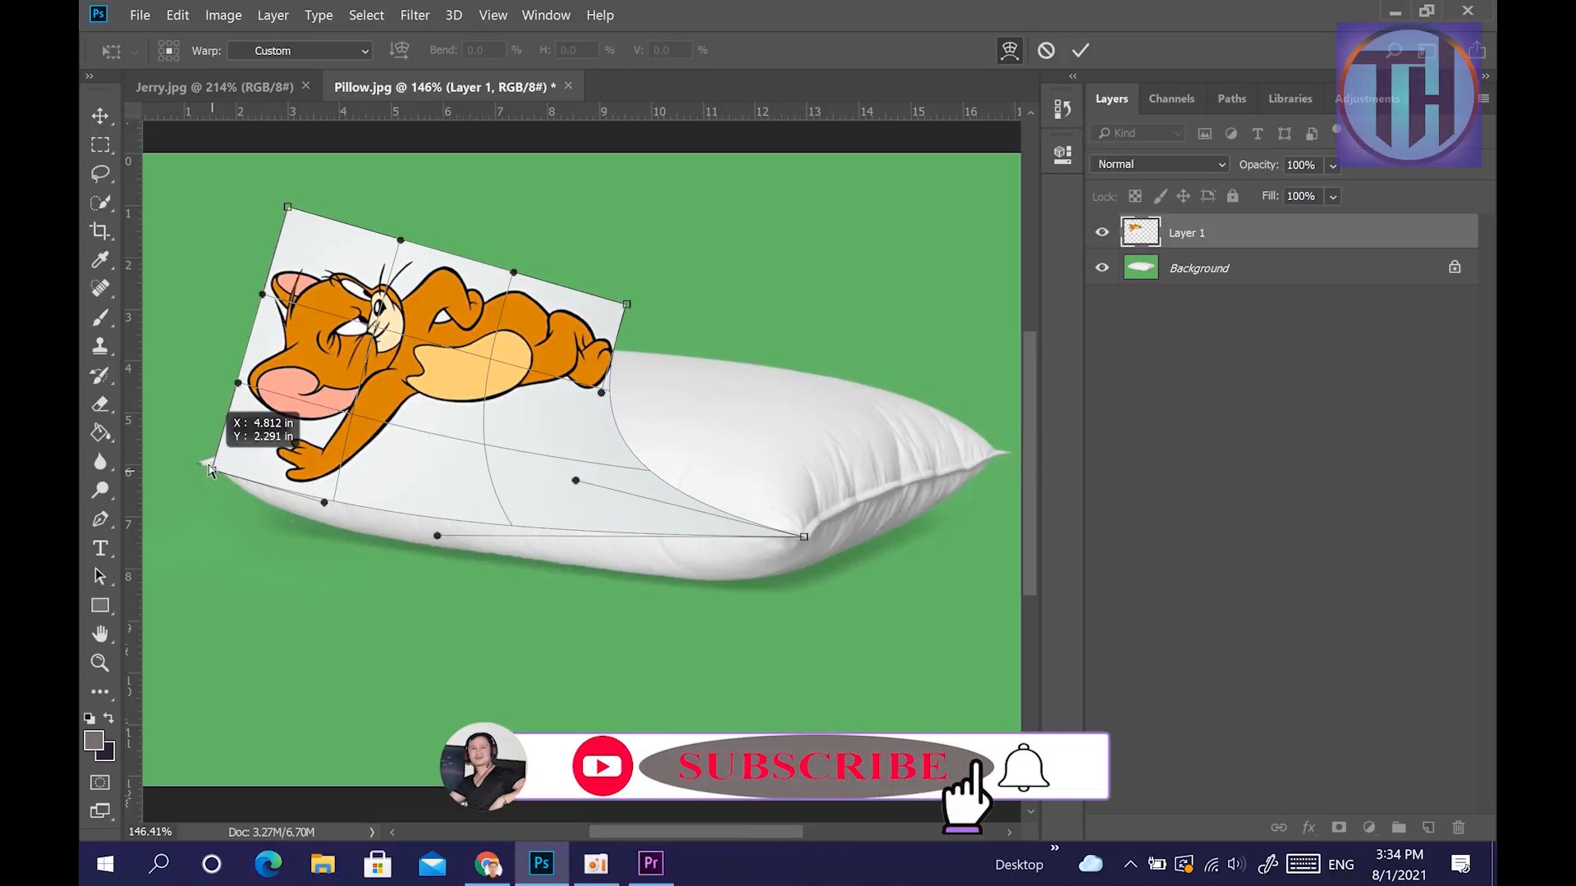
pyautogui.moveTo(211, 472); pyautogui.dragTo(208, 466)
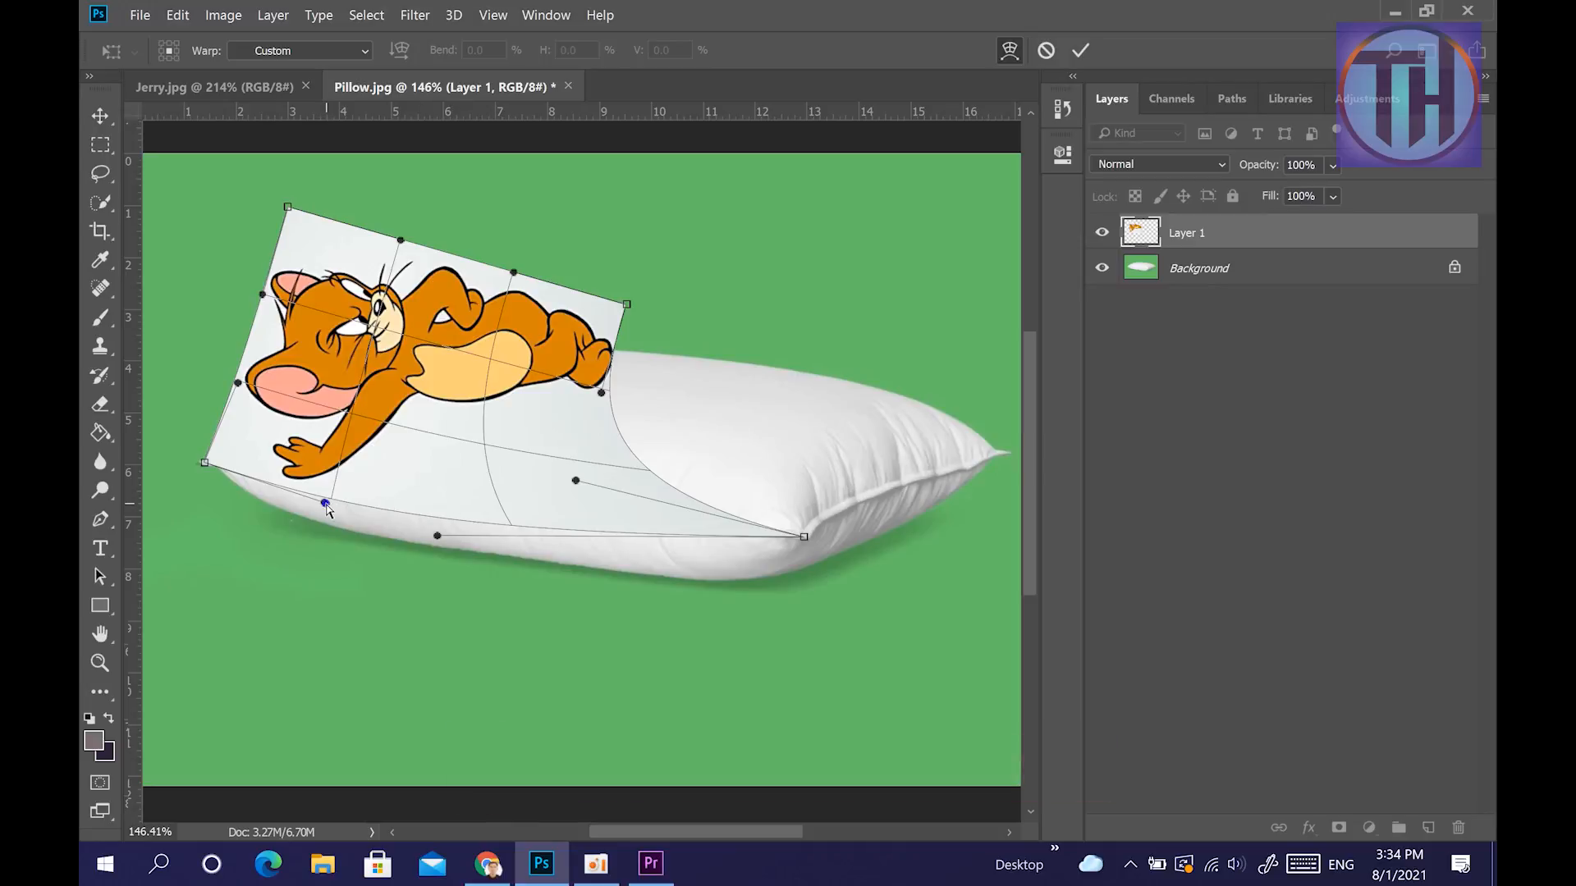
# Warp the picture's lower edge to follow the pillow's front seam and set its lower right corner on the pillow's front right corner.
pyautogui.moveTo(333, 490); pyautogui.dragTo(359, 468)
pyautogui.click(317, 432)
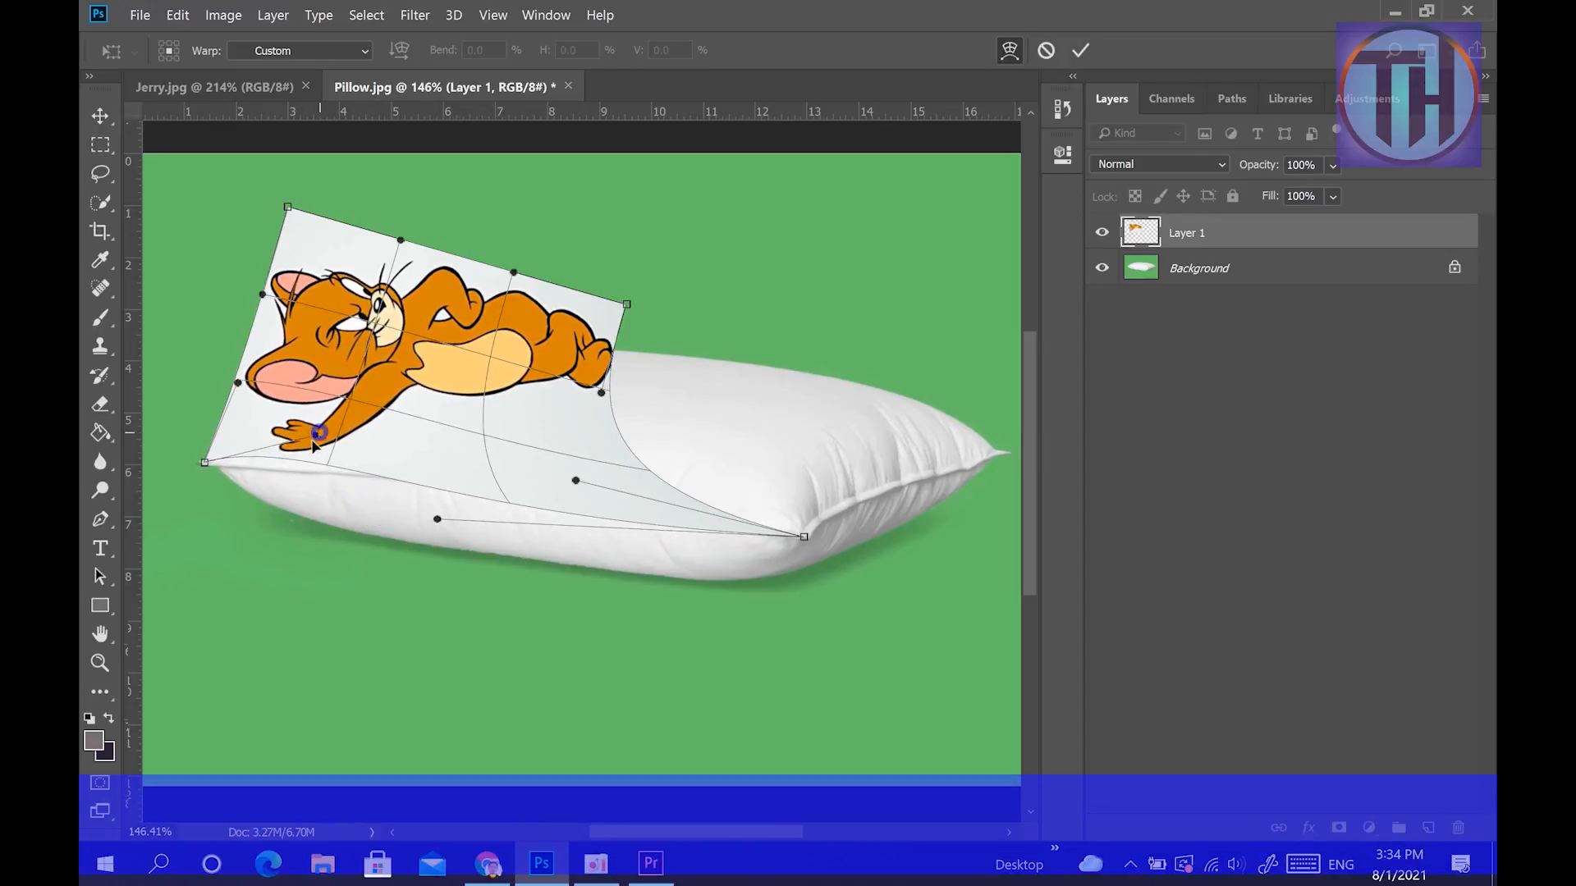
pyautogui.moveTo(548, 502); pyautogui.dragTo(600, 497)
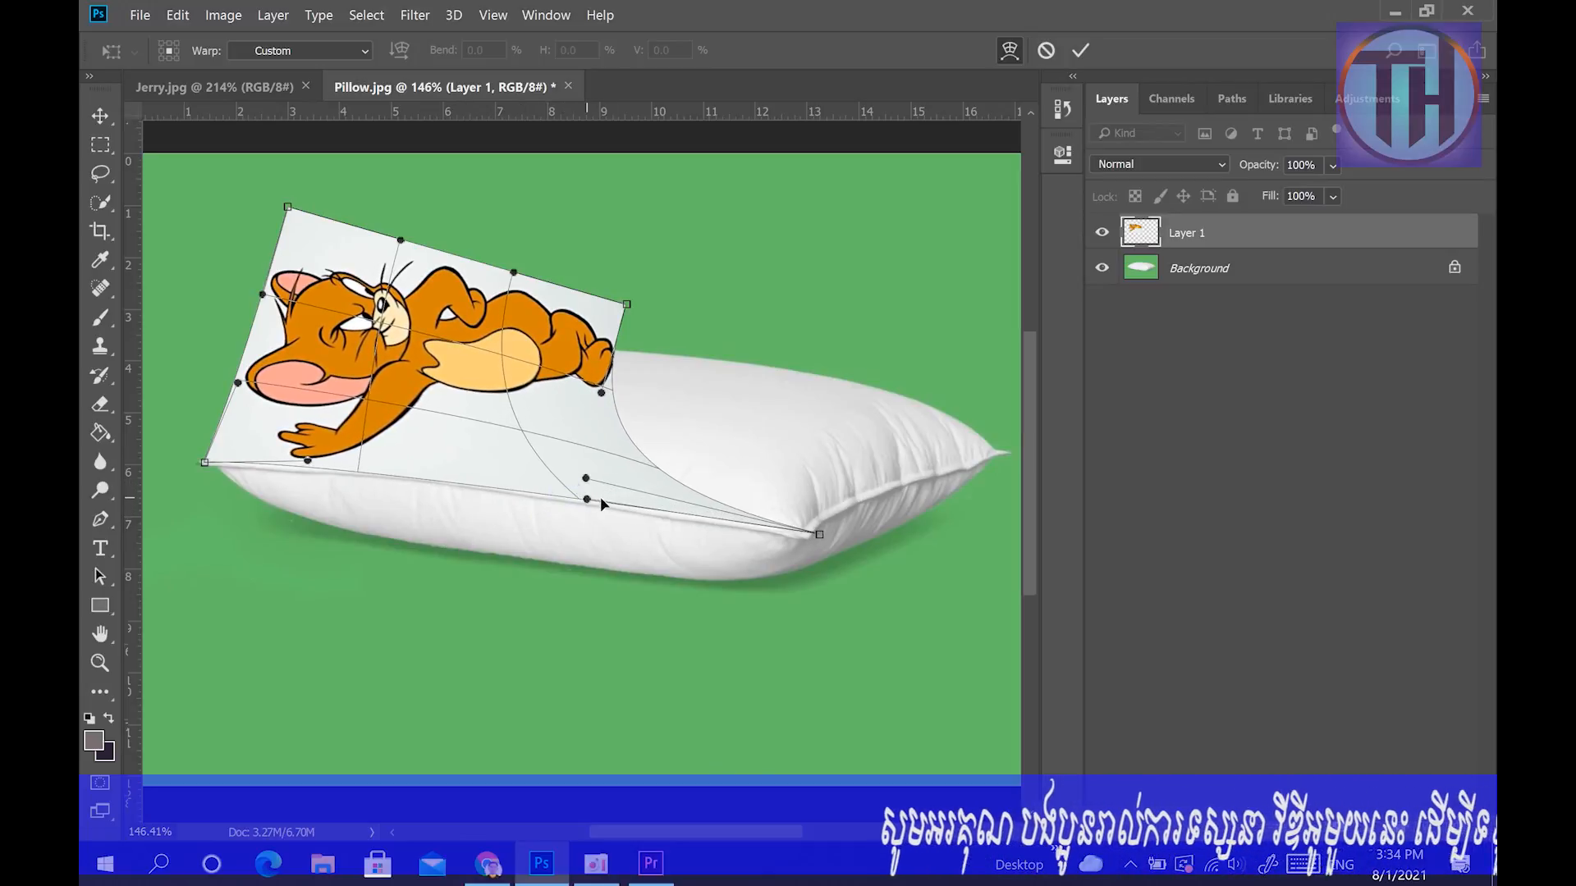
pyautogui.scroll(3, 641, 584)
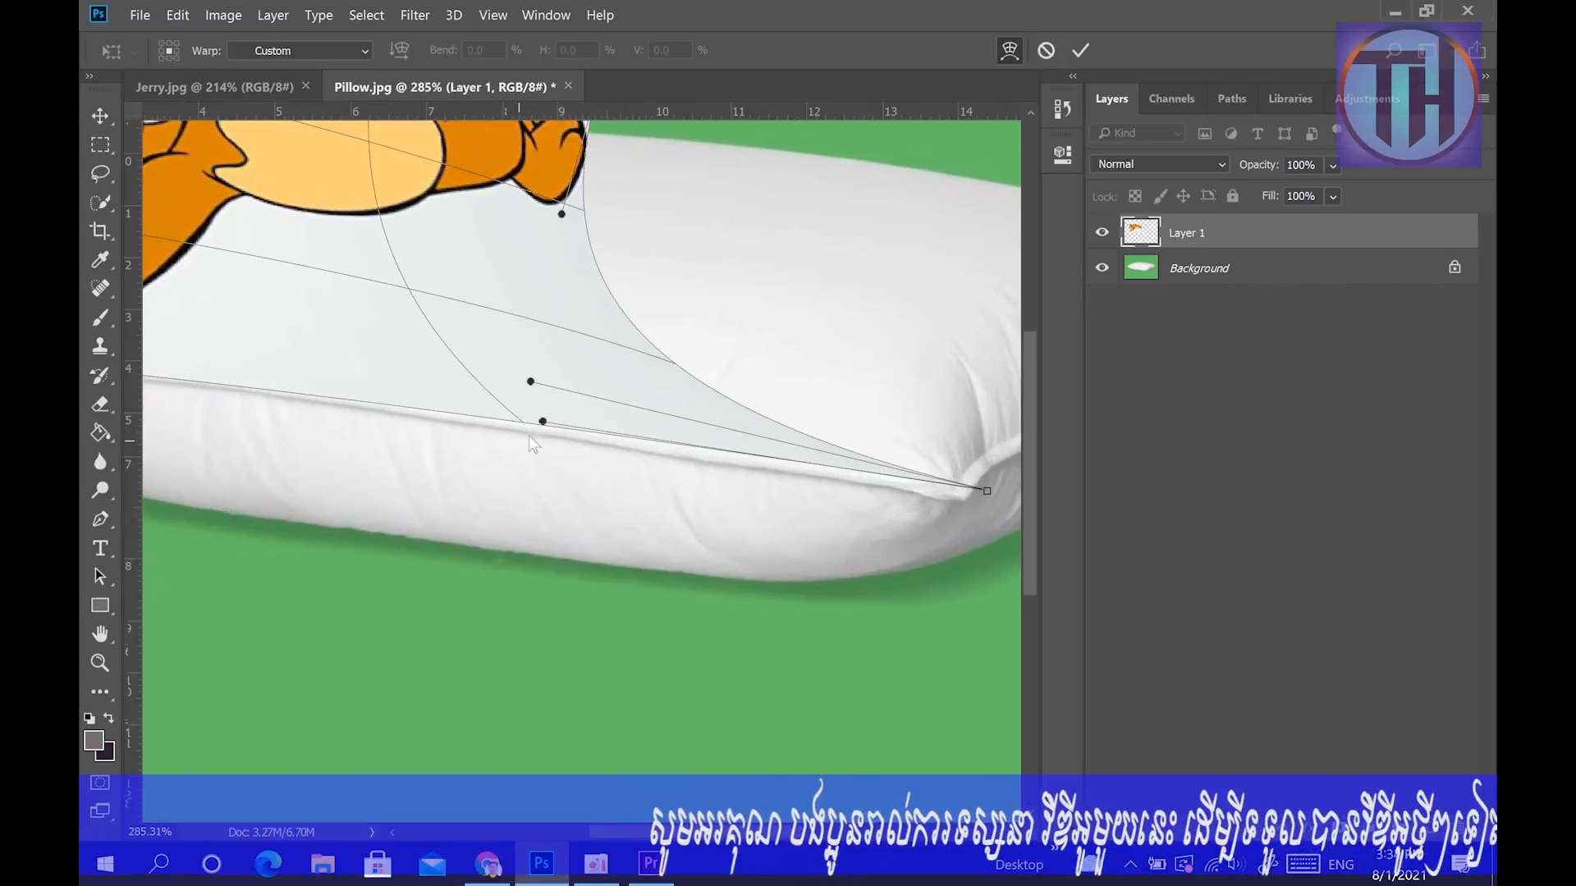
pyautogui.moveTo(543, 424); pyautogui.dragTo(668, 459)
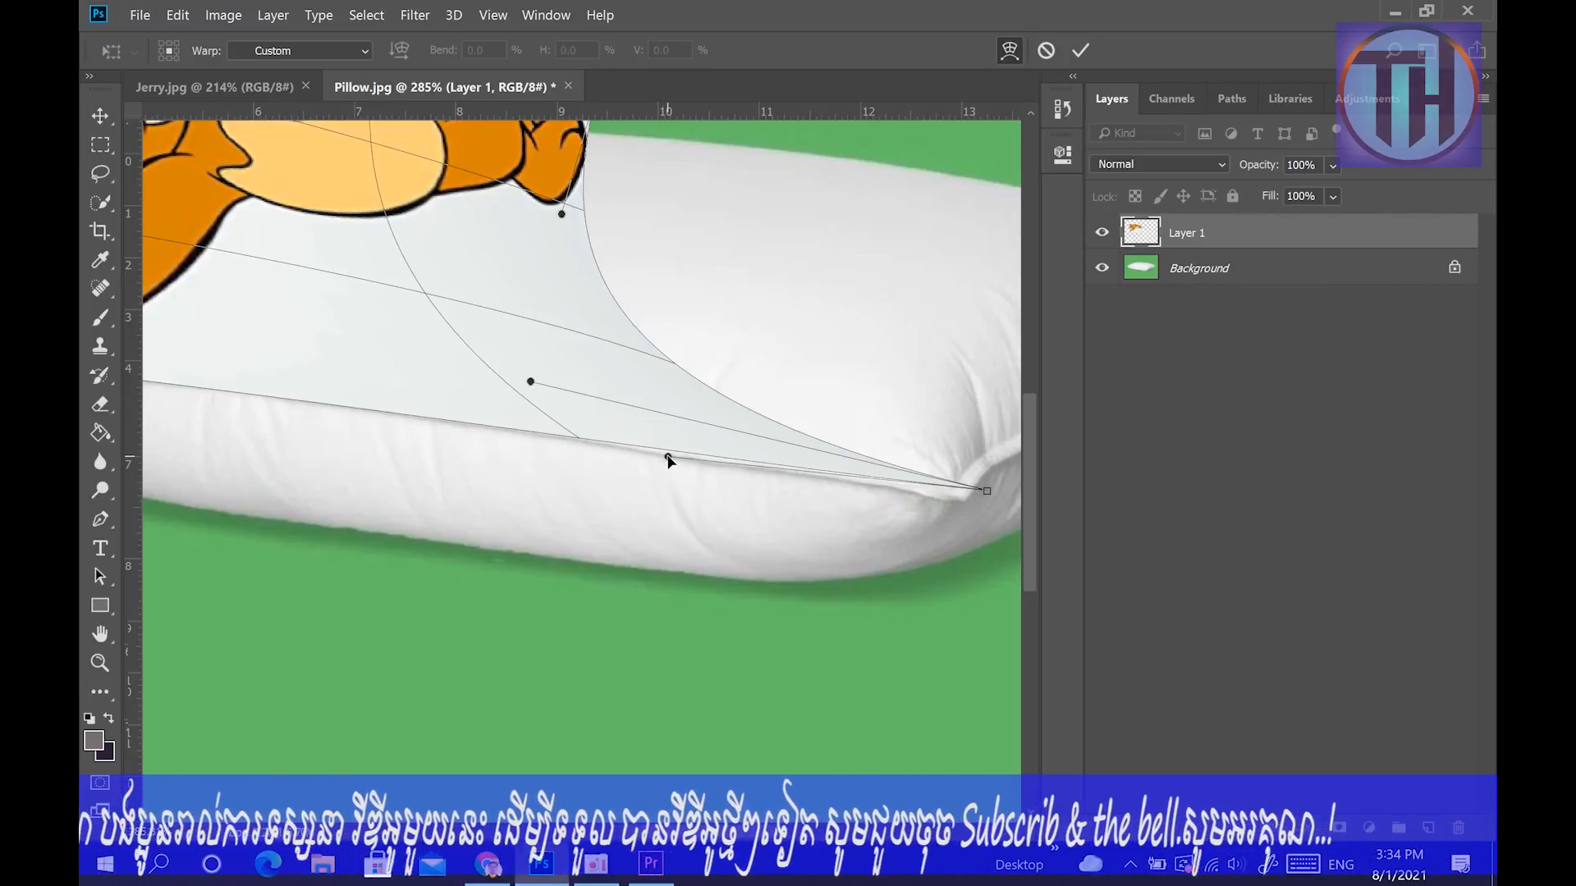
pyautogui.moveTo(986, 491); pyautogui.dragTo(961, 500)
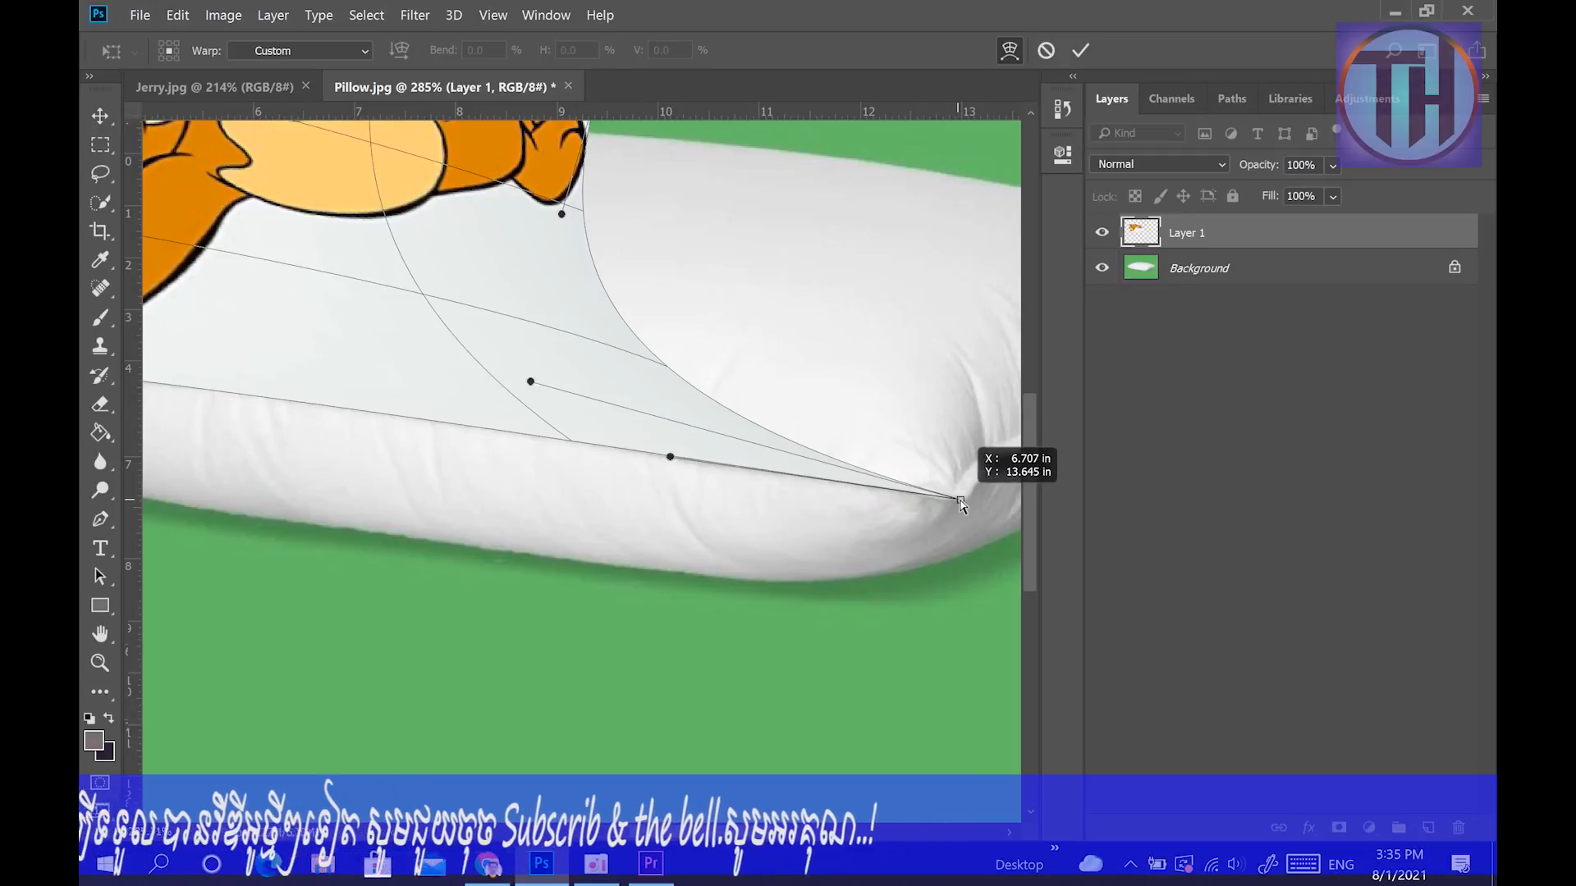
# Refine the left part of the picture's lower edge along the front seam and set its lower left corner on the pillow's left tip.
pyautogui.moveTo(552, 524); pyautogui.dragTo(1013, 558)
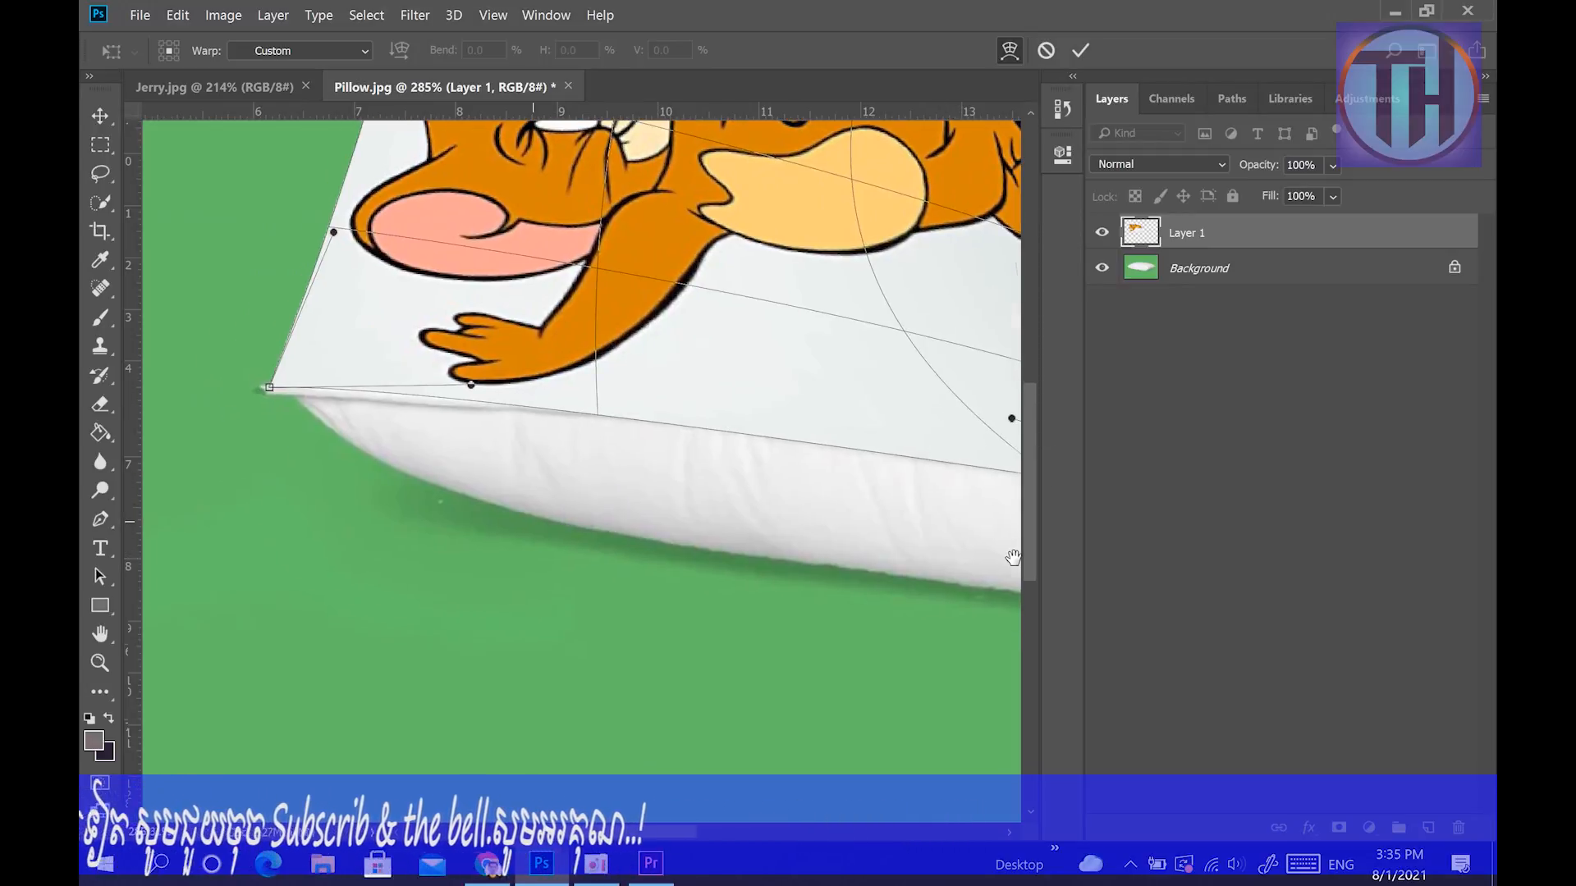
pyautogui.moveTo(470, 384)
pyautogui.mouseDown()
pyautogui.moveTo(422, 394)
pyautogui.moveTo(345, 365)
pyautogui.moveTo(342, 306)
pyautogui.moveTo(396, 407)
pyautogui.moveTo(654, 426)
pyautogui.moveTo(474, 397)
pyautogui.moveTo(456, 379)
pyautogui.mouseUp()
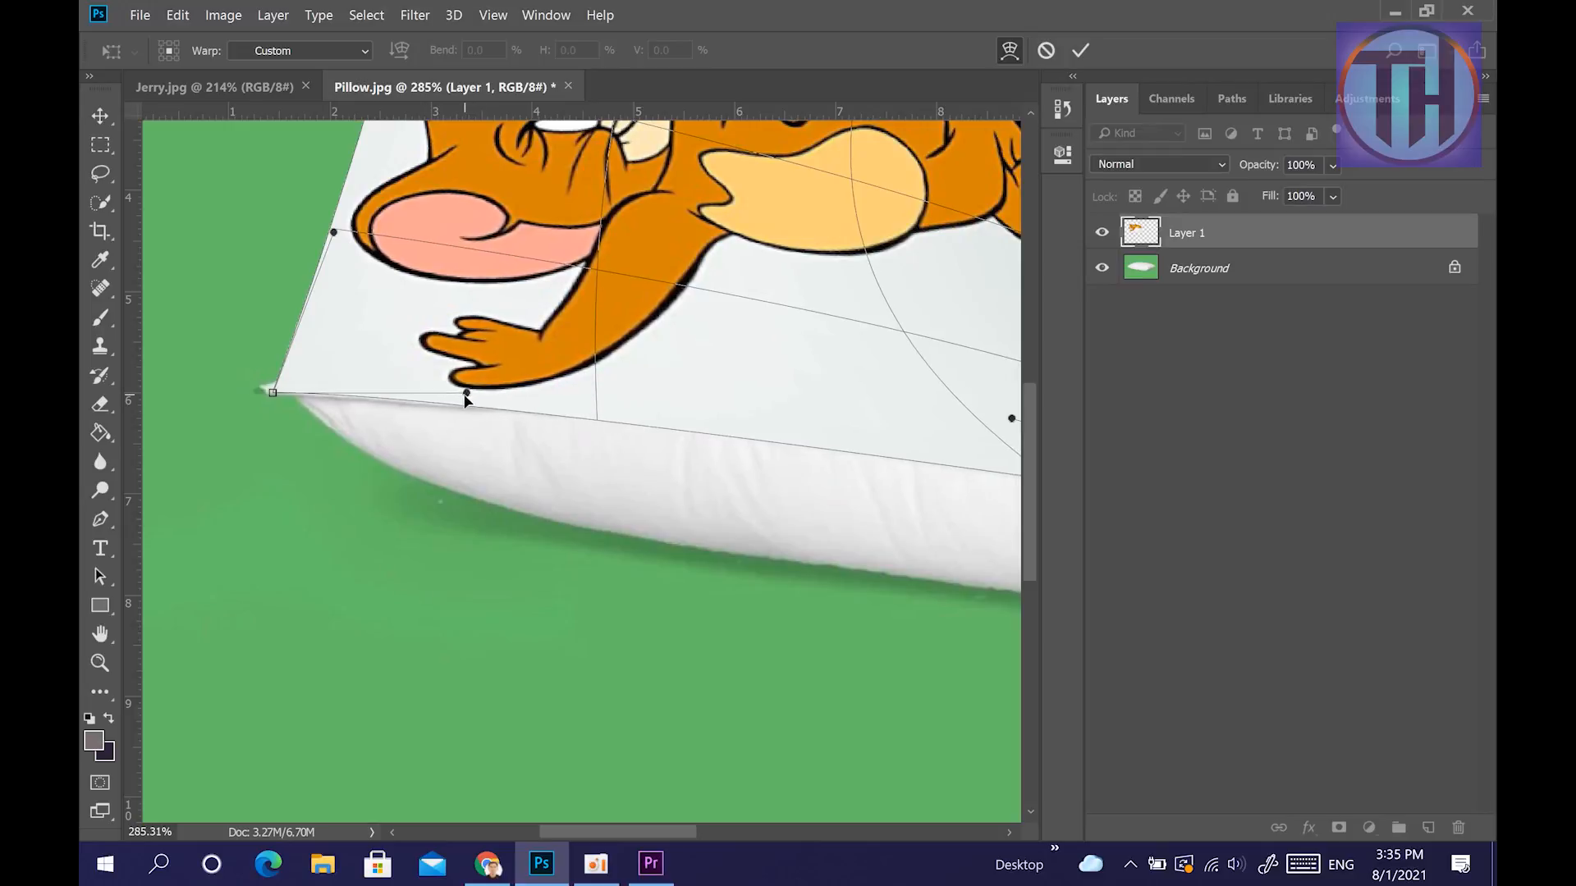
pyautogui.moveTo(879, 474); pyautogui.dragTo(601, 377)
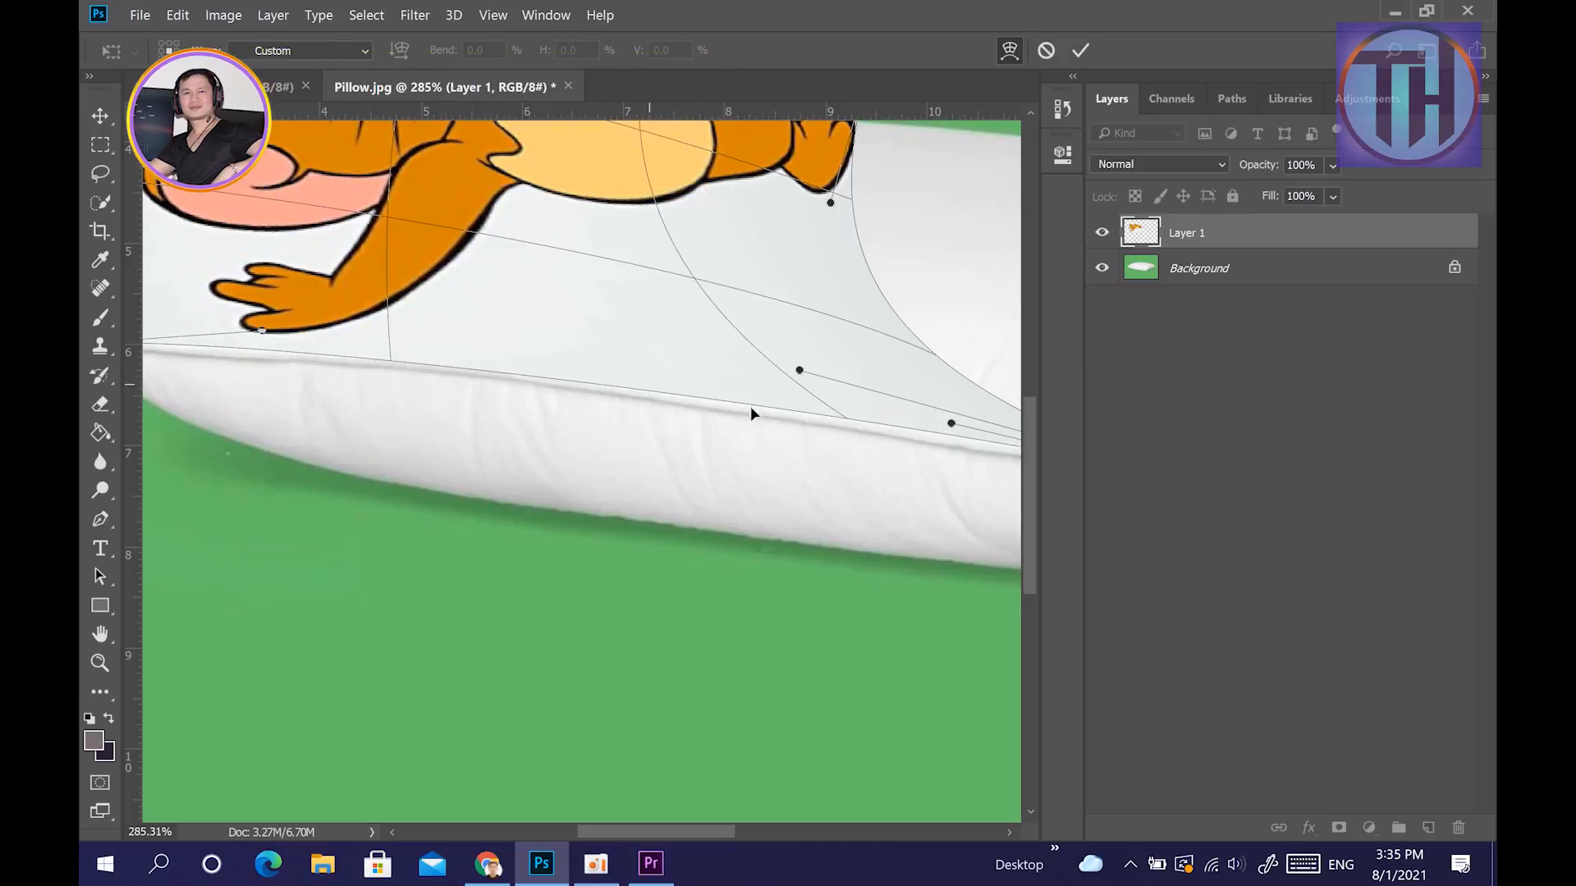
pyautogui.moveTo(844, 412); pyautogui.dragTo(742, 408)
pyautogui.moveTo(325, 386); pyautogui.dragTo(521, 382)
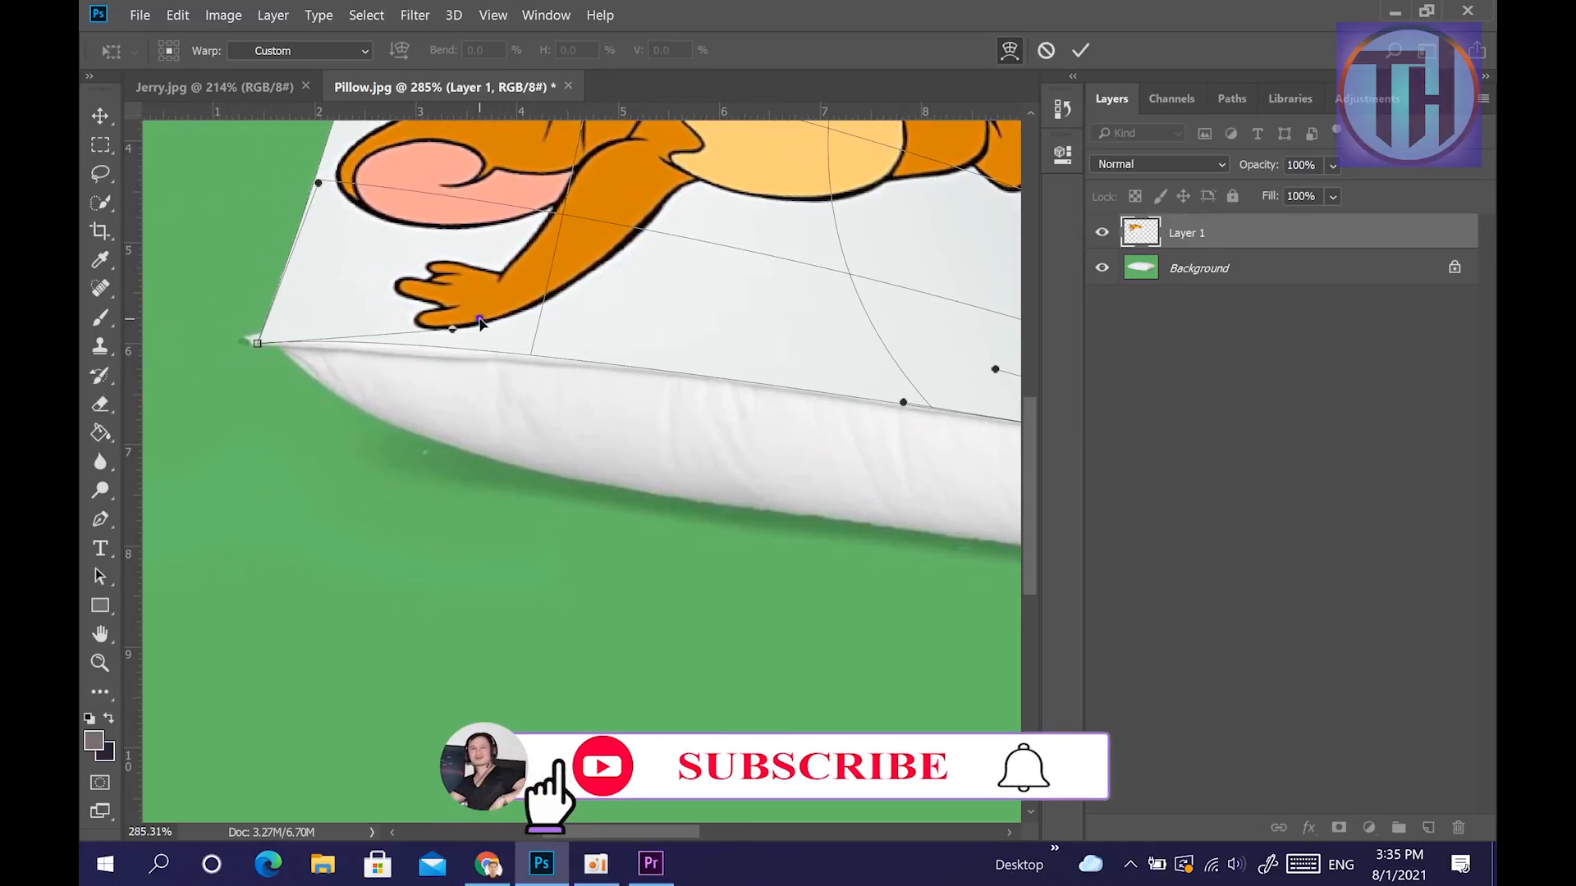
pyautogui.moveTo(481, 323); pyautogui.dragTo(484, 332)
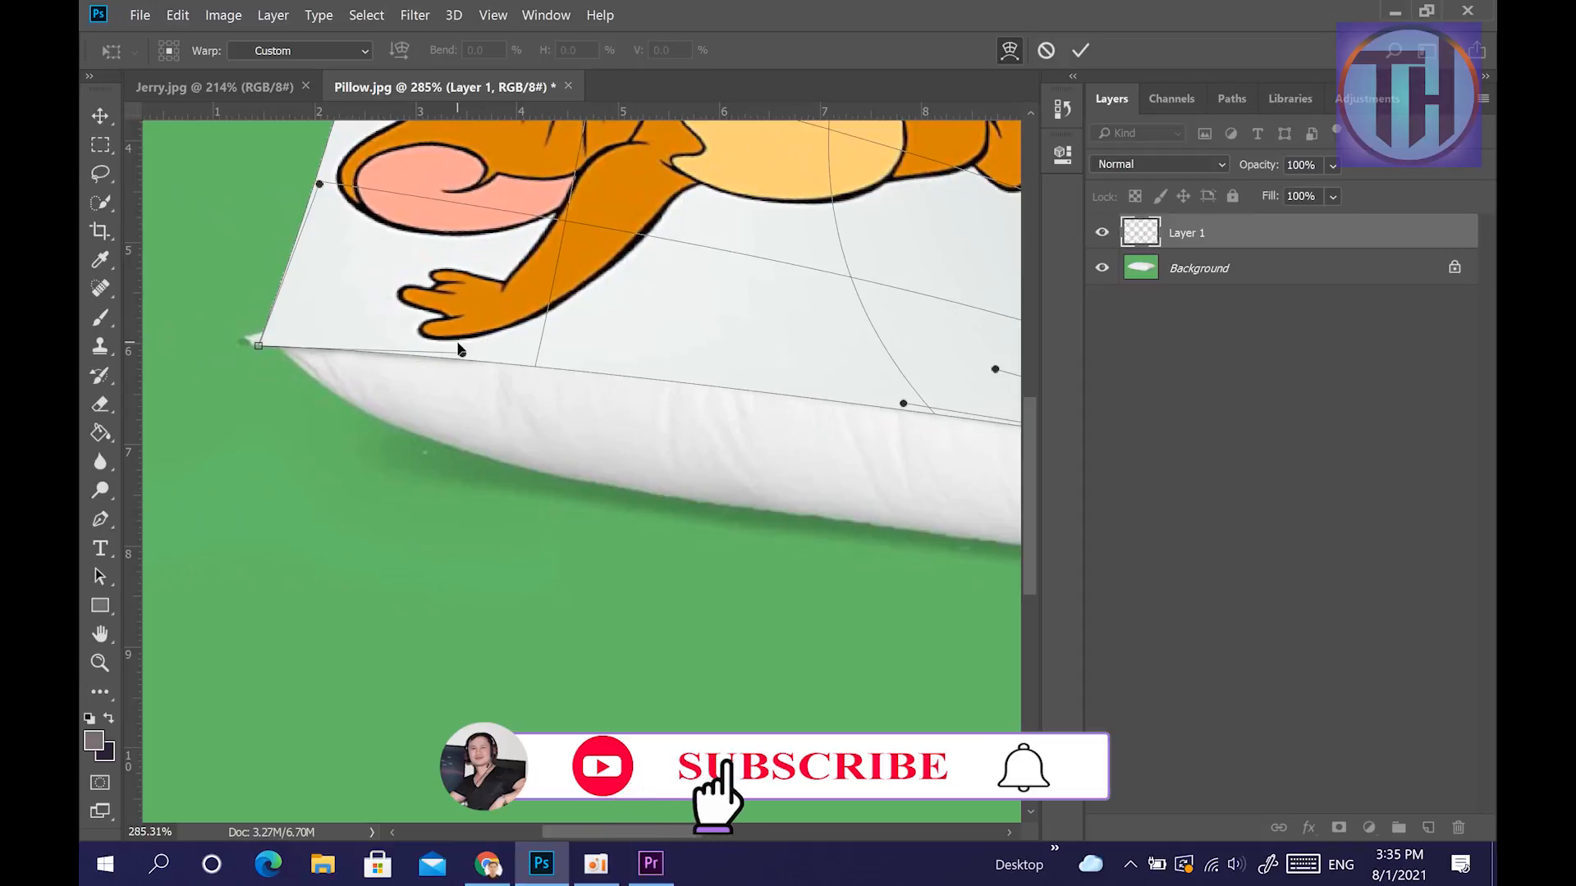
pyautogui.moveTo(700, 358); pyautogui.dragTo(688, 366)
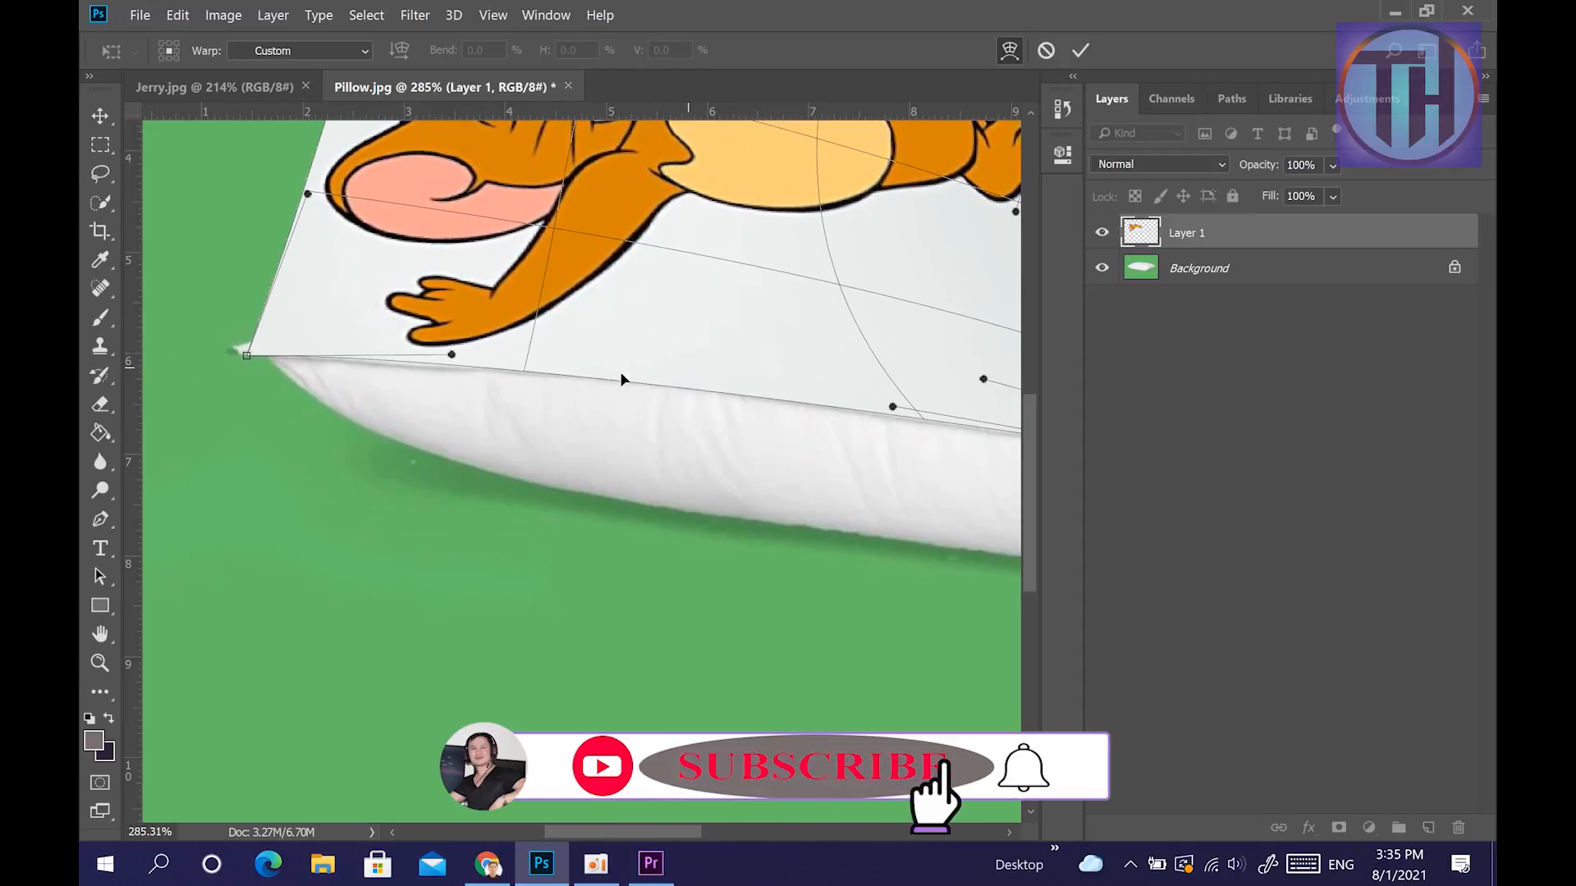
pyautogui.moveTo(450, 358); pyautogui.dragTo(450, 361)
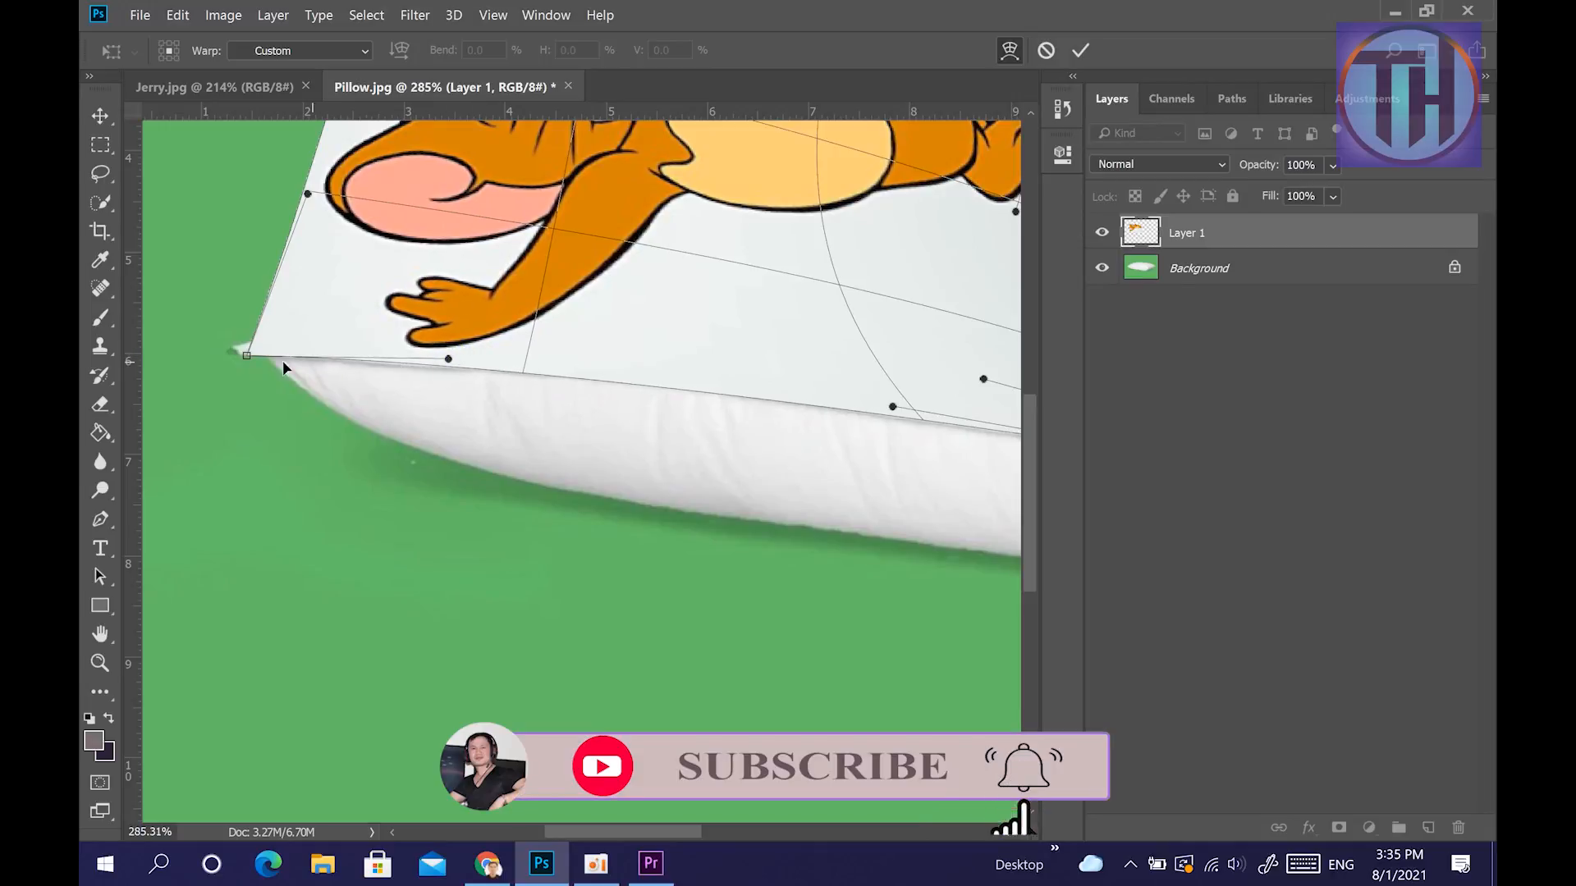
pyautogui.moveTo(244, 359); pyautogui.dragTo(238, 361)
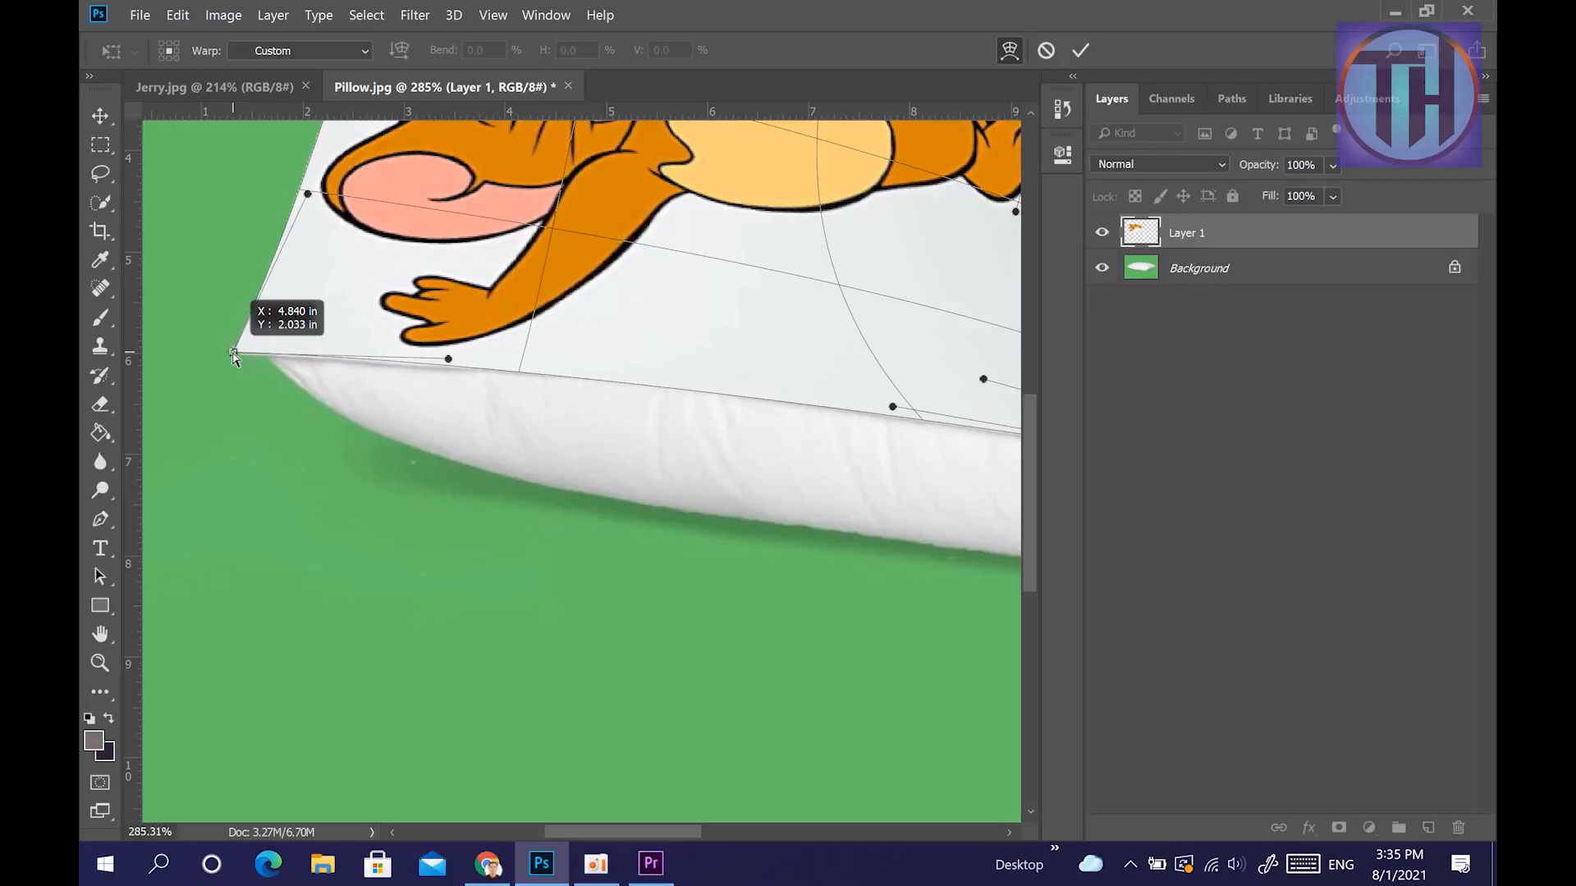
pyautogui.scroll(-5, 591, 459)
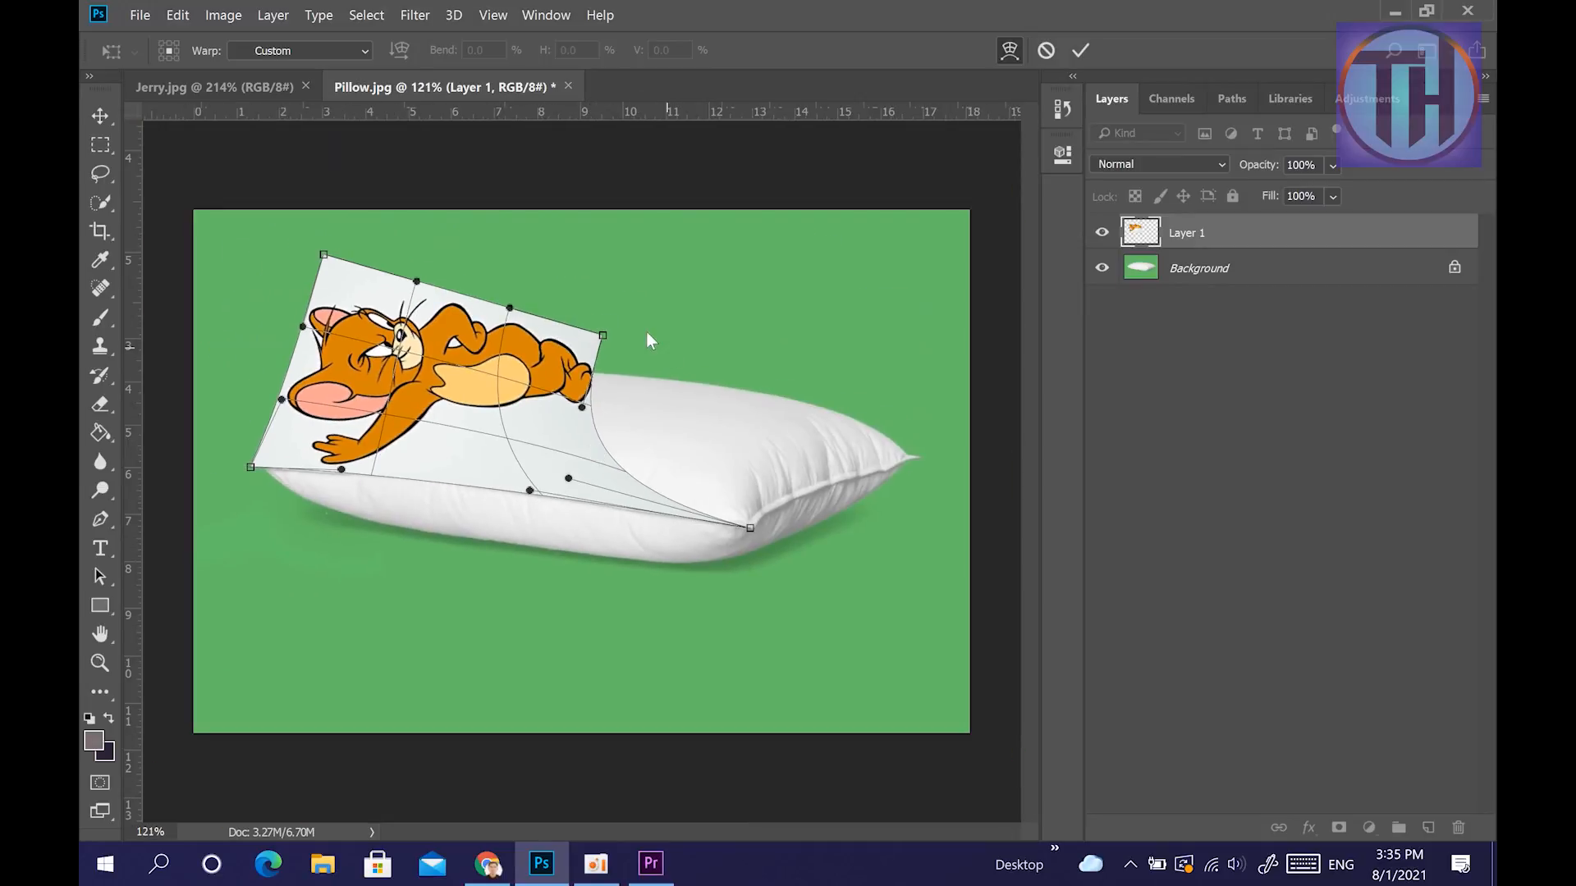
# Stretch the picture's upper right corner to the pillow's right tip and bend its right edge toward the side seam.
pyautogui.moveTo(644, 347); pyautogui.dragTo(922, 458)
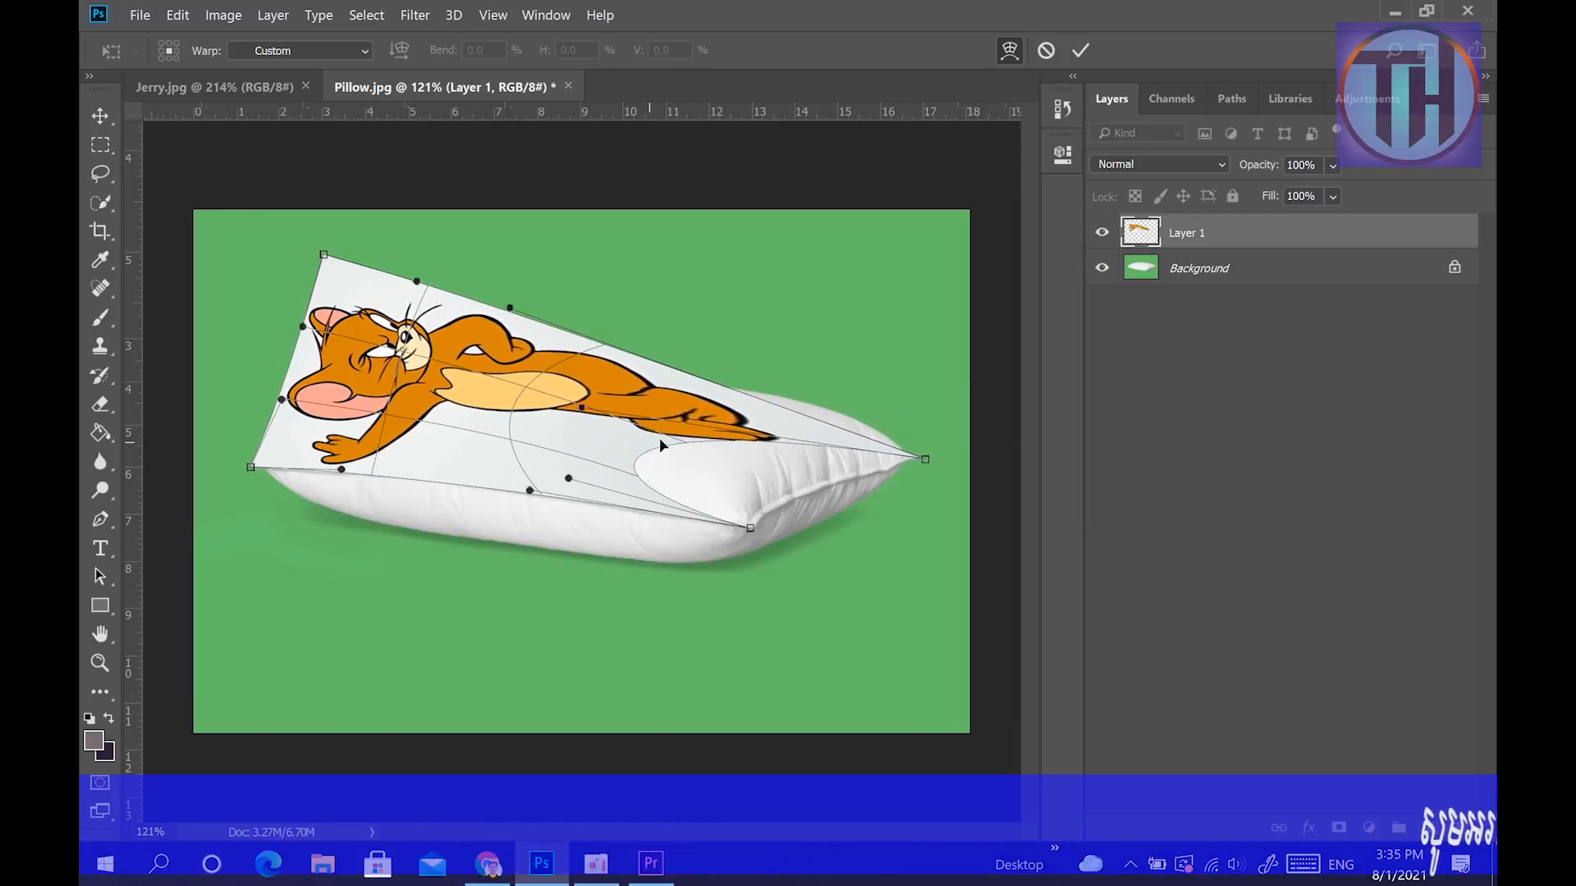
pyautogui.moveTo(671, 433); pyautogui.dragTo(795, 447)
pyautogui.moveTo(676, 477); pyautogui.dragTo(739, 484)
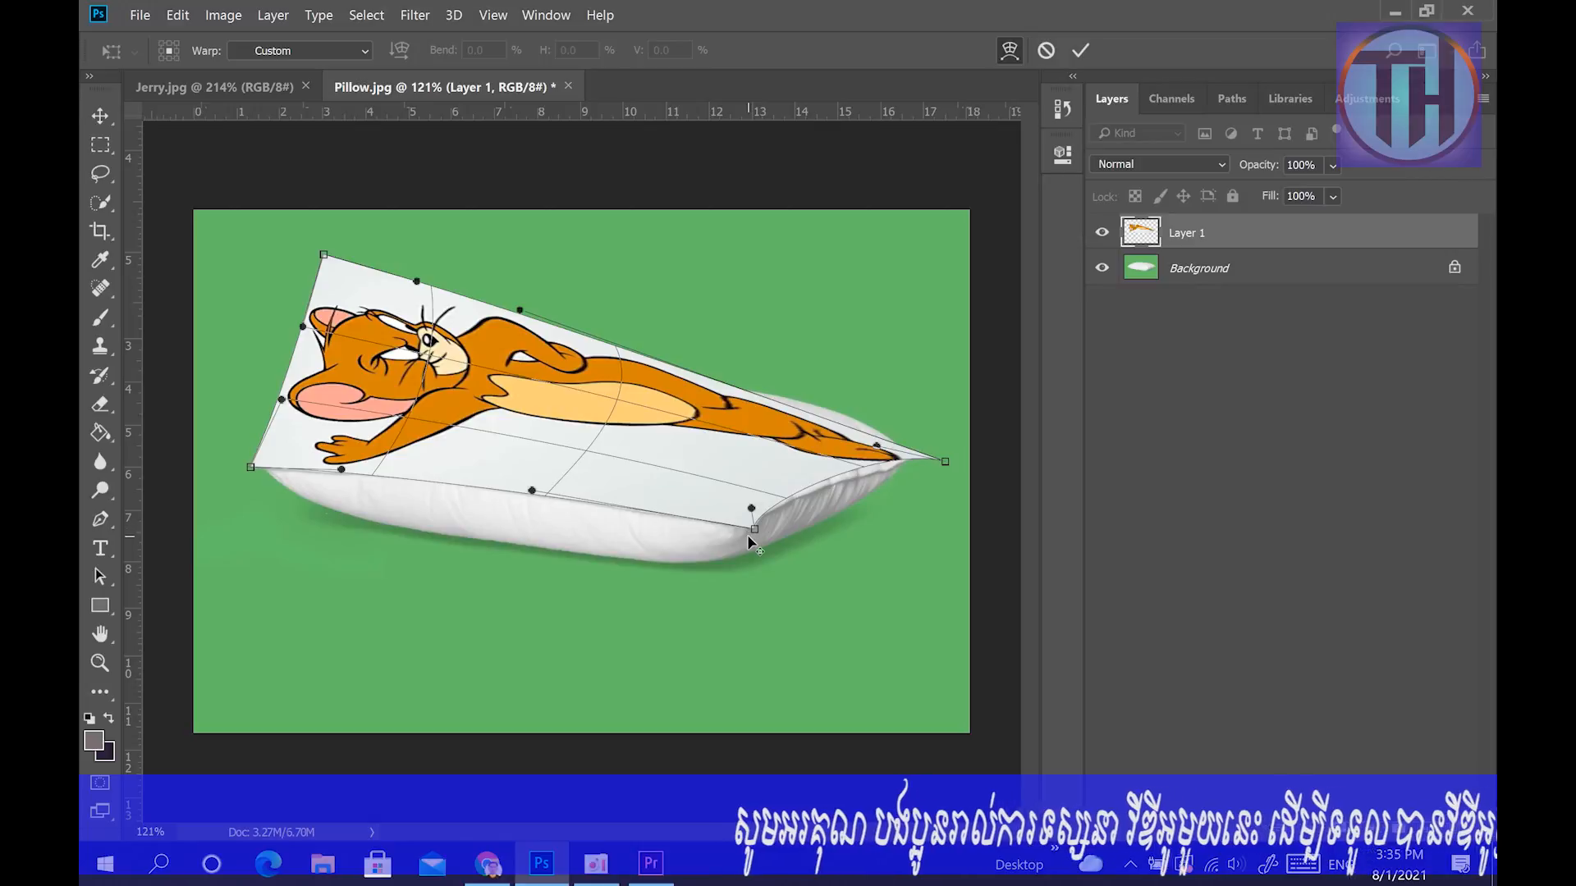
# Fine-tune the warp's right edge along the pillow's right side seam and align its corner with the right tip.
pyautogui.scroll(2, 843, 521)
pyautogui.scroll(1, 844, 515)
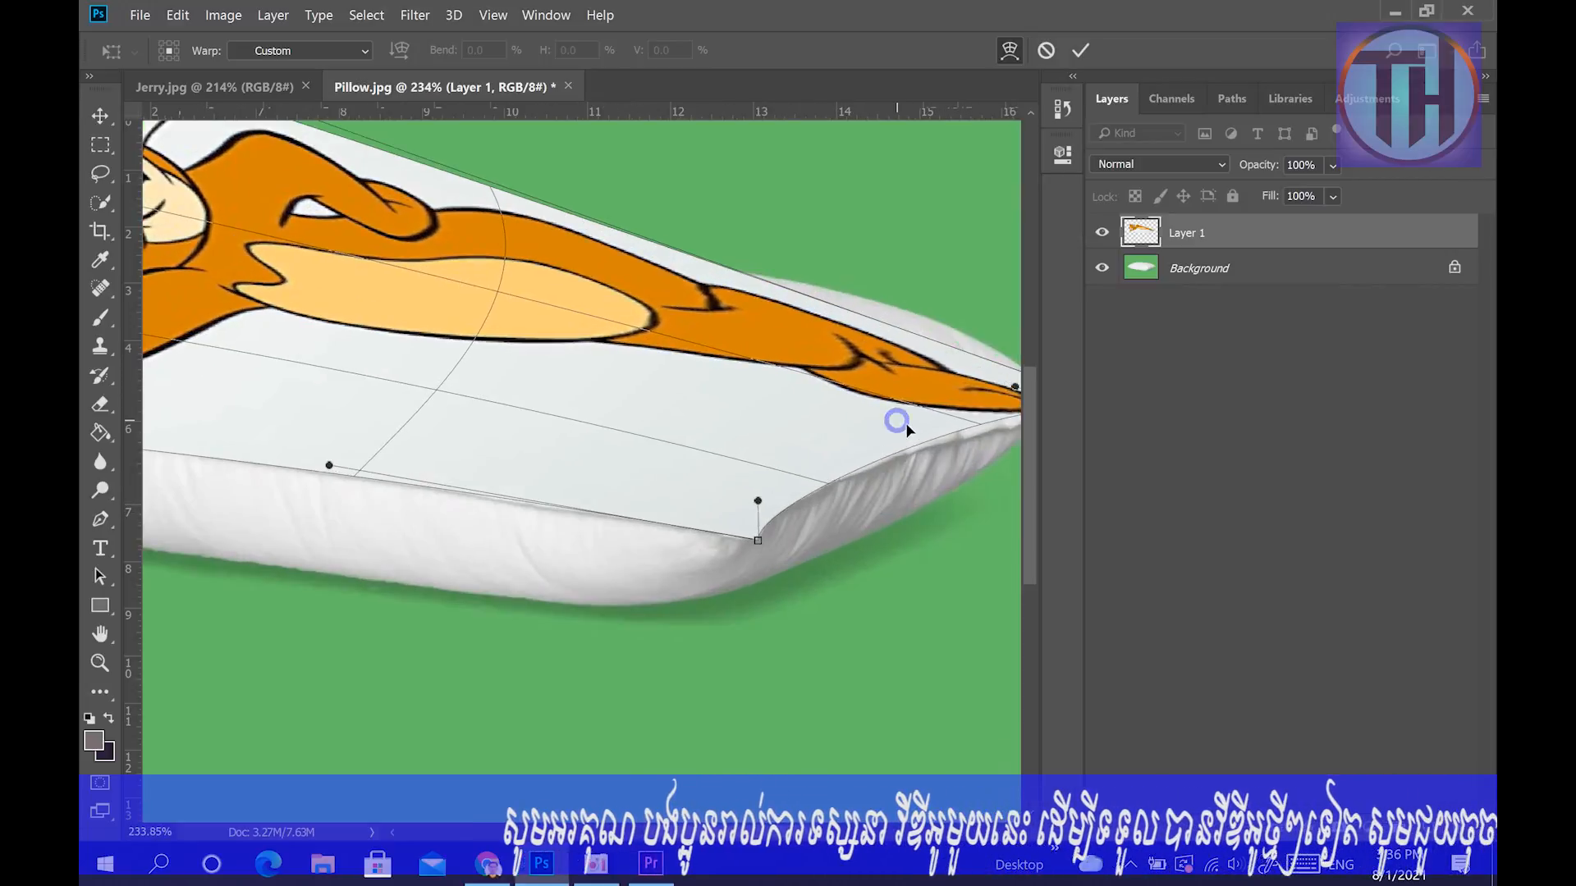
pyautogui.hscroll(3, 865, 426)
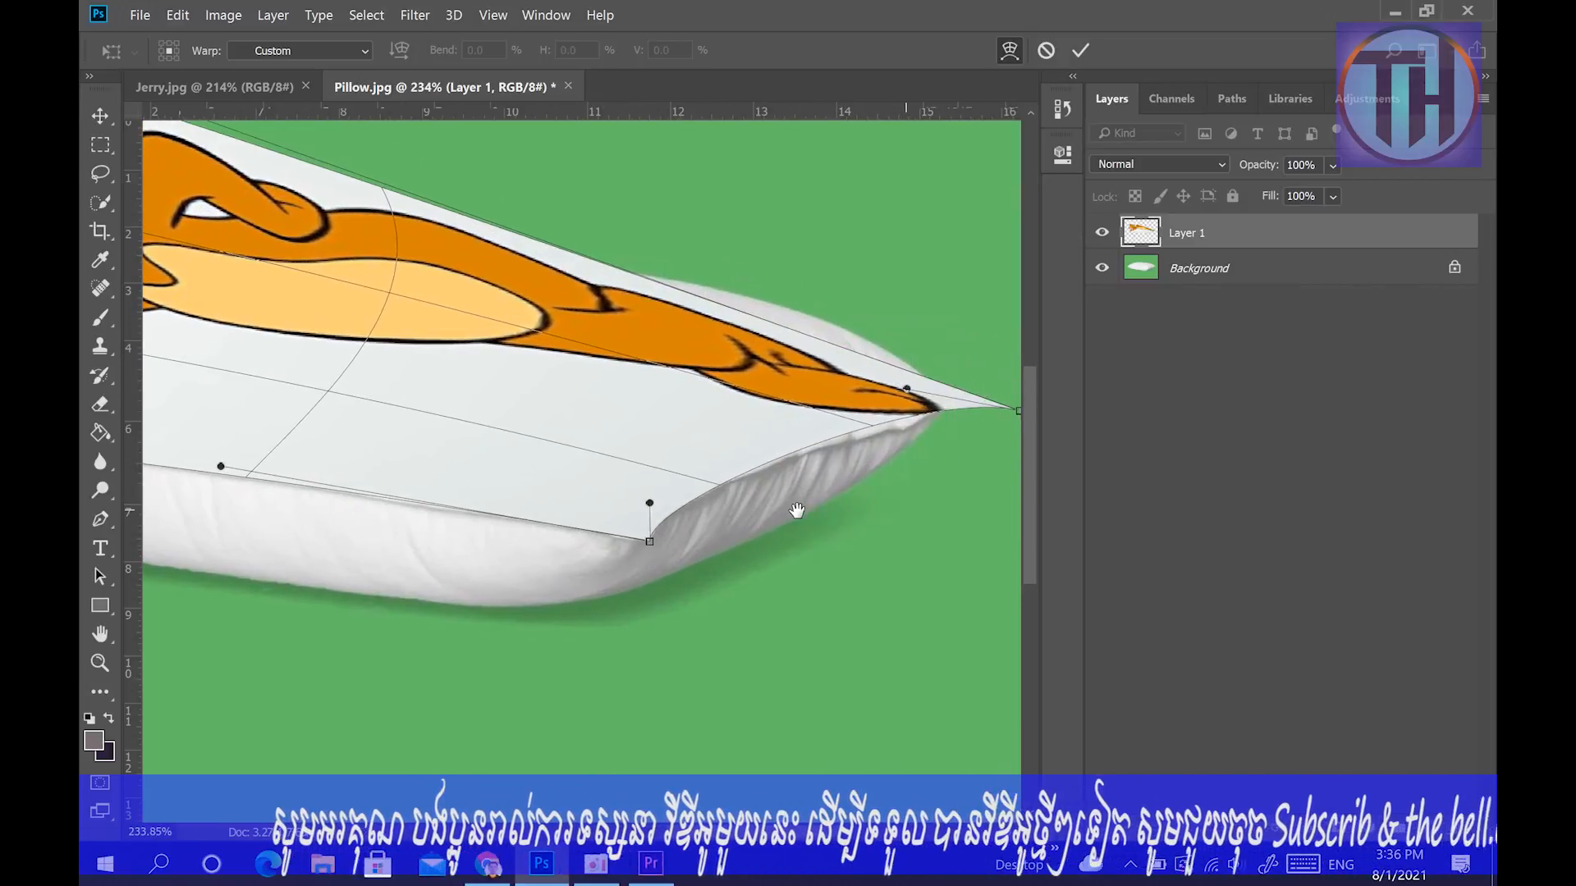
pyautogui.moveTo(863, 421); pyautogui.dragTo(826, 435)
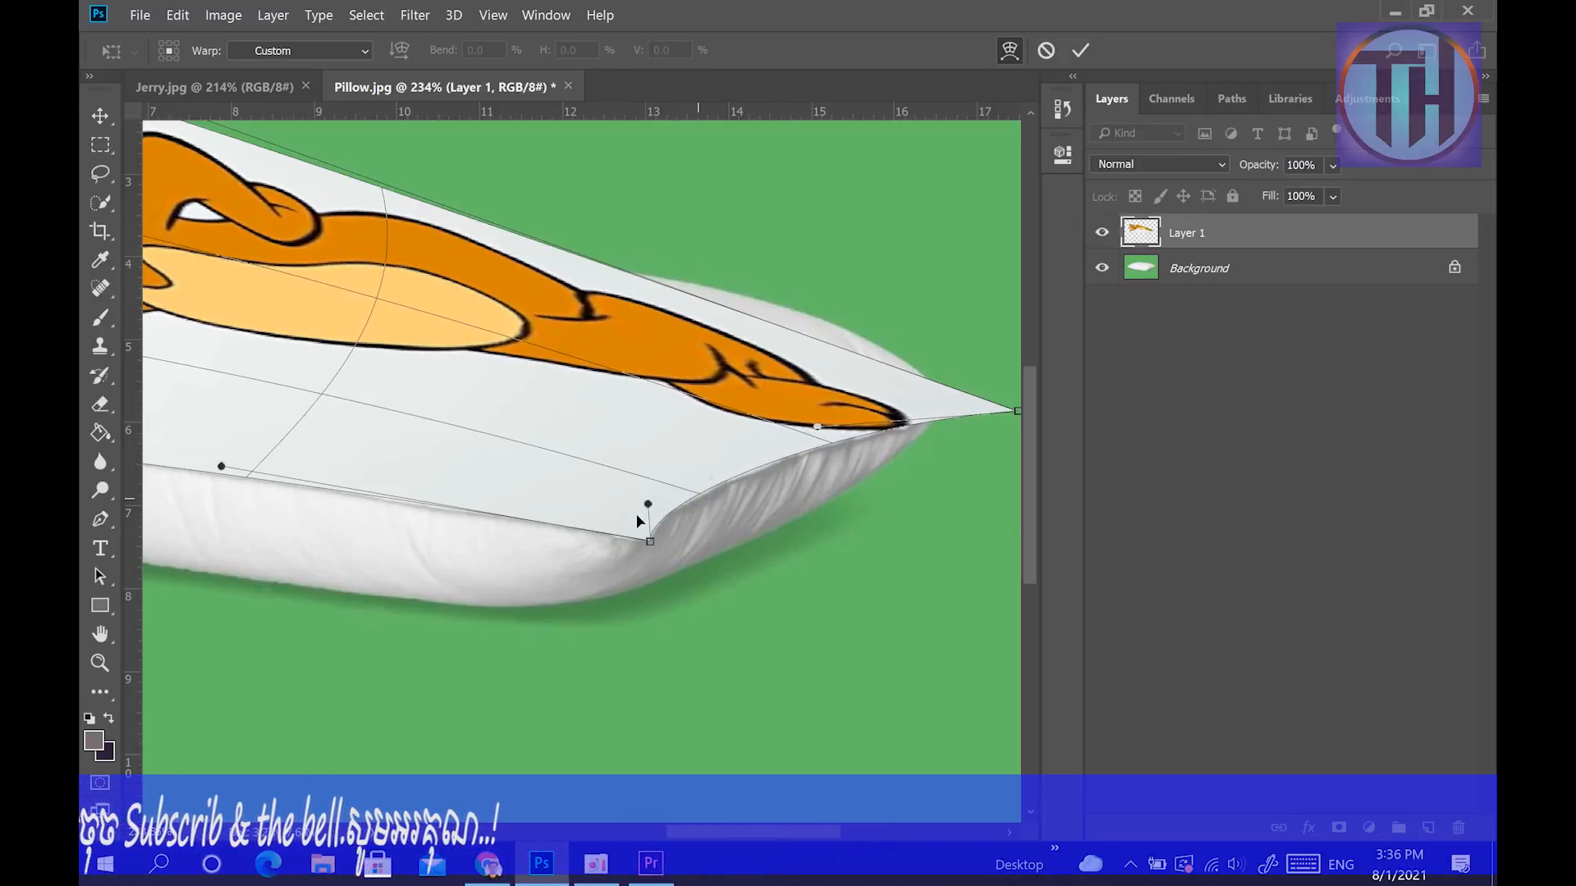
pyautogui.moveTo(648, 503); pyautogui.dragTo(649, 521)
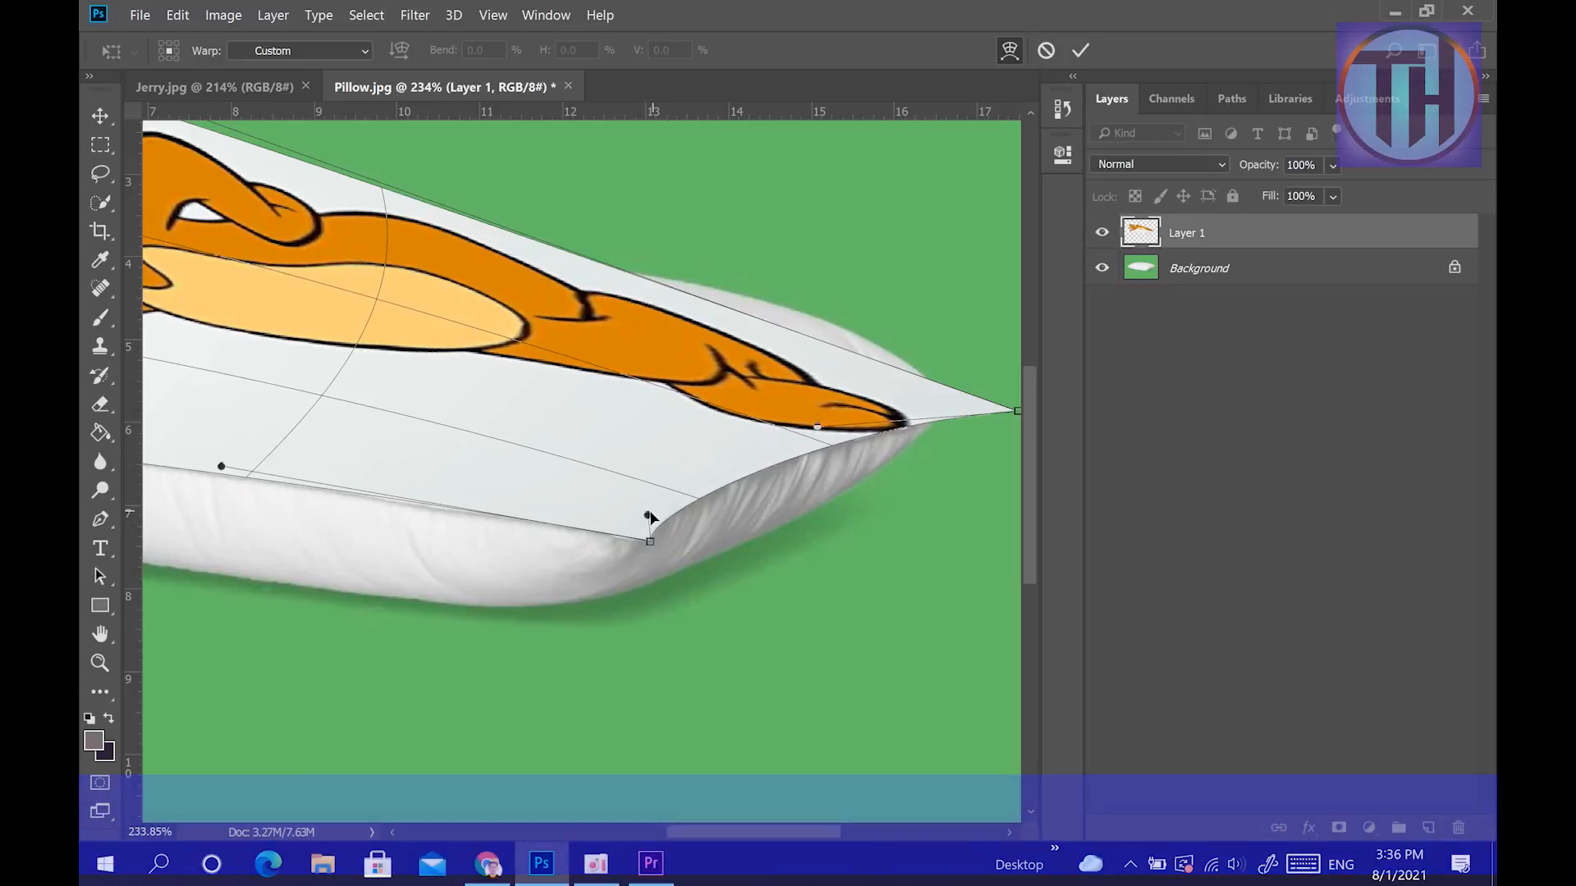
pyautogui.moveTo(936, 405); pyautogui.dragTo(897, 401)
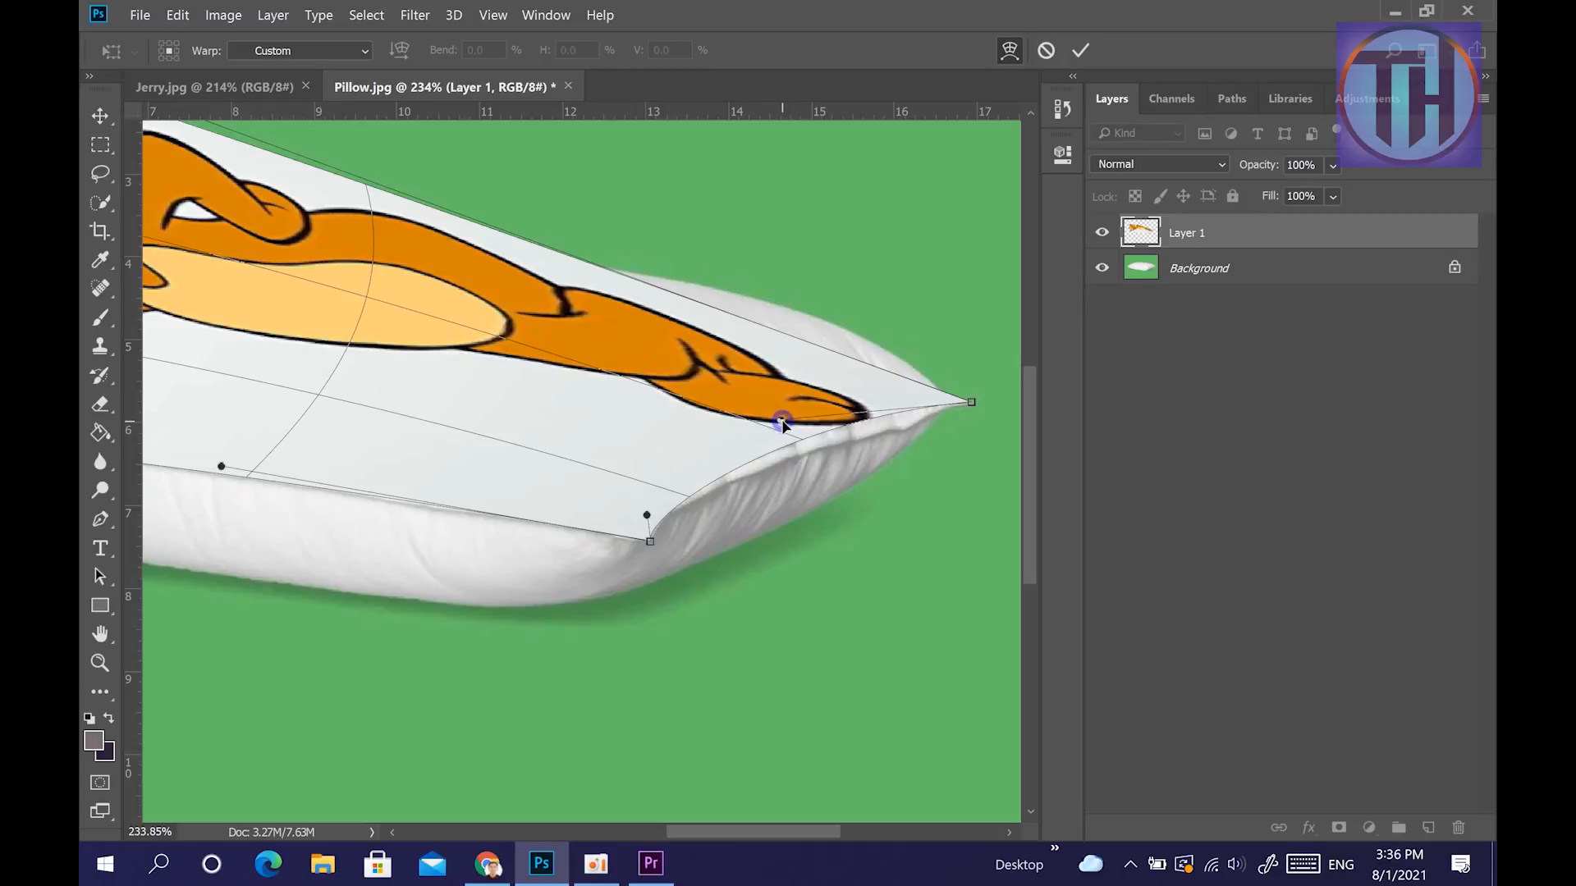
pyautogui.moveTo(782, 423); pyautogui.dragTo(808, 430)
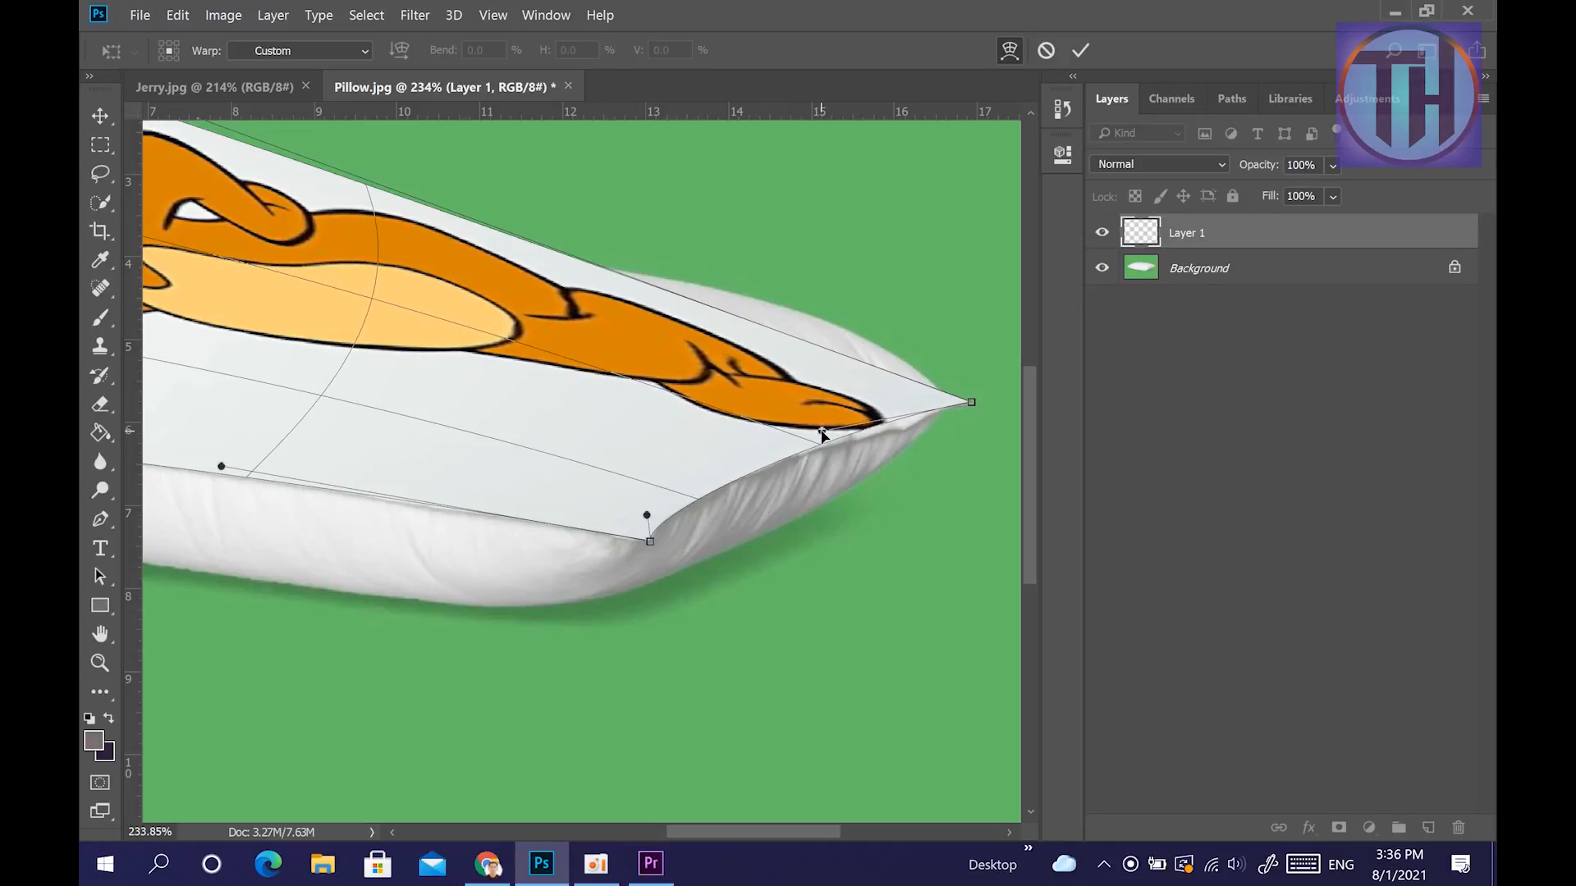
pyautogui.moveTo(898, 417); pyautogui.dragTo(950, 405)
pyautogui.moveTo(829, 443)
pyautogui.mouseDown()
pyautogui.moveTo(899, 423)
pyautogui.moveTo(810, 447)
pyautogui.mouseUp()
pyautogui.moveTo(899, 420); pyautogui.dragTo(900, 413)
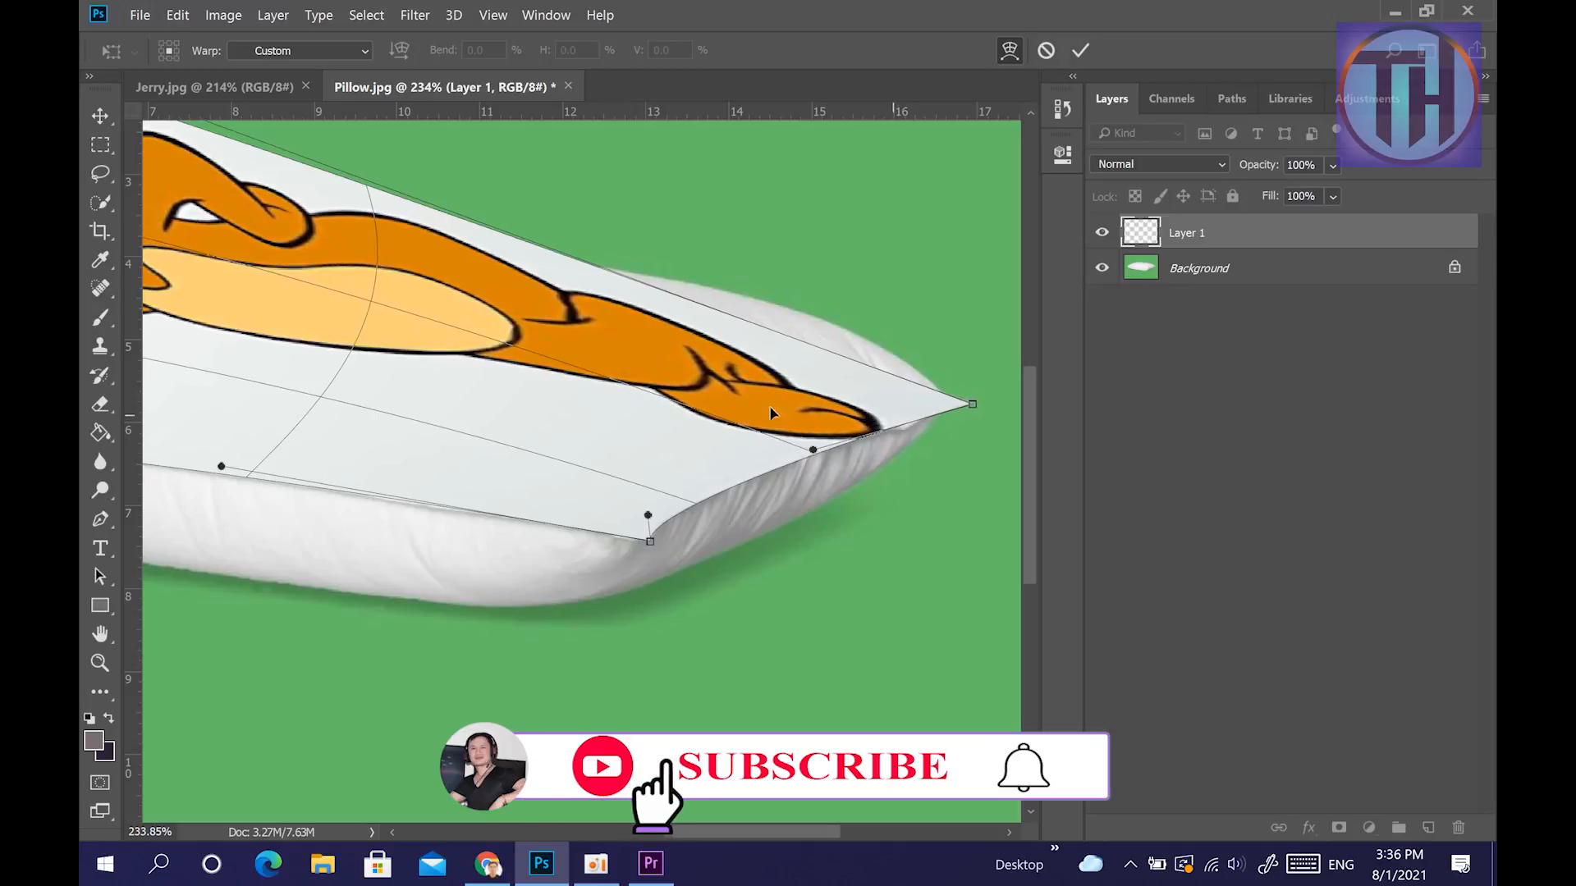
# Pull the picture's upper left corner inward and reshape its left and upper edges toward the pillow's outline with the warp handles.
pyautogui.moveTo(412, 457); pyautogui.dragTo(625, 482)
pyautogui.scroll(-5, 607, 515)
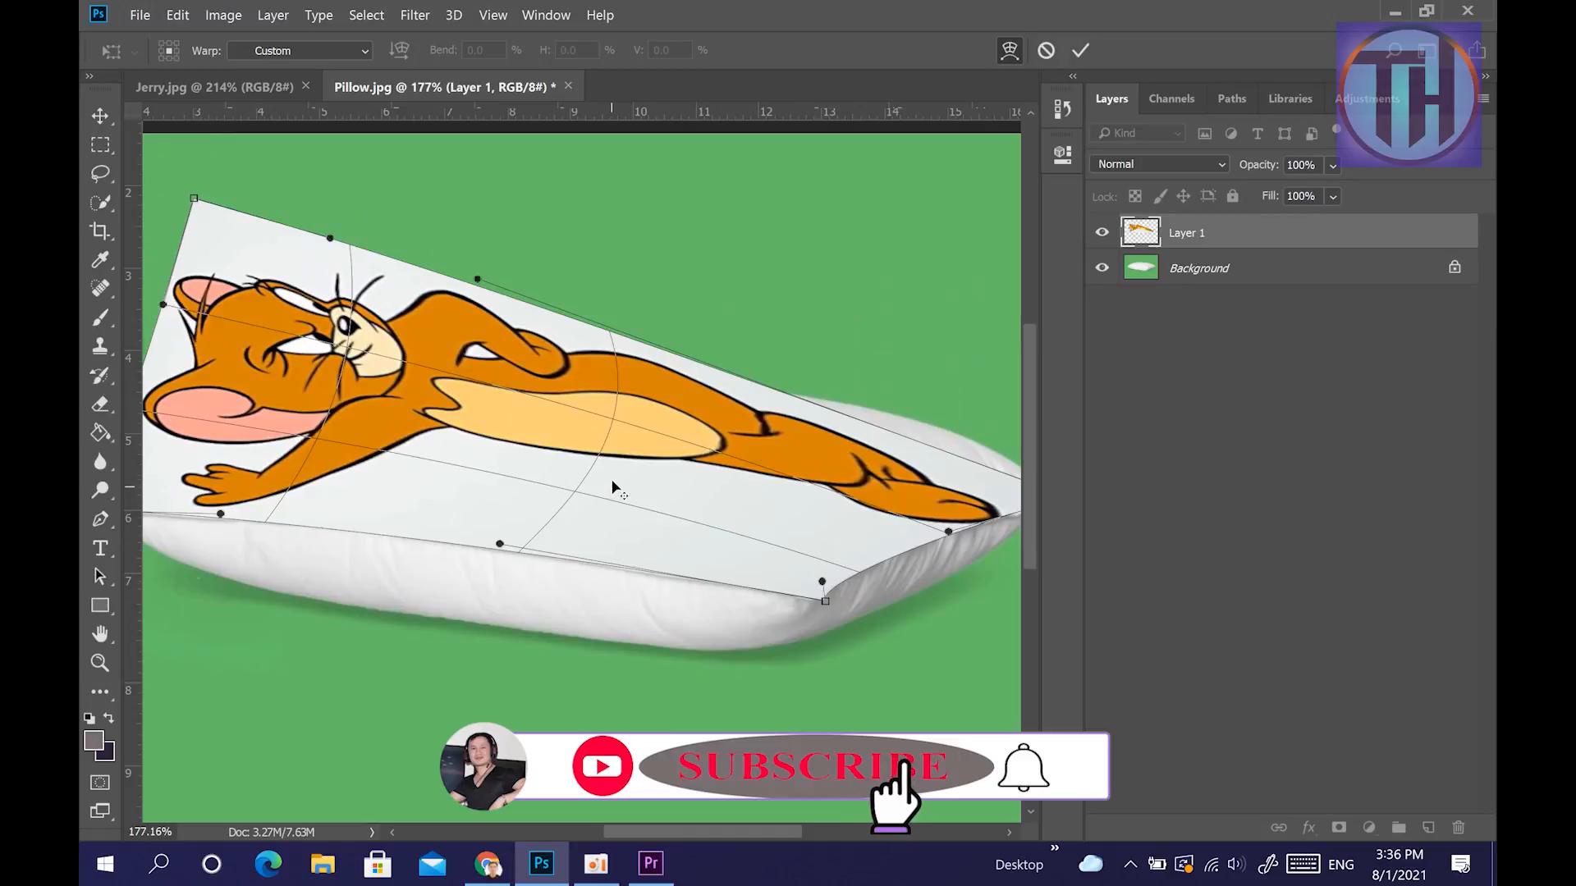
pyautogui.moveTo(322, 258); pyautogui.dragTo(381, 293)
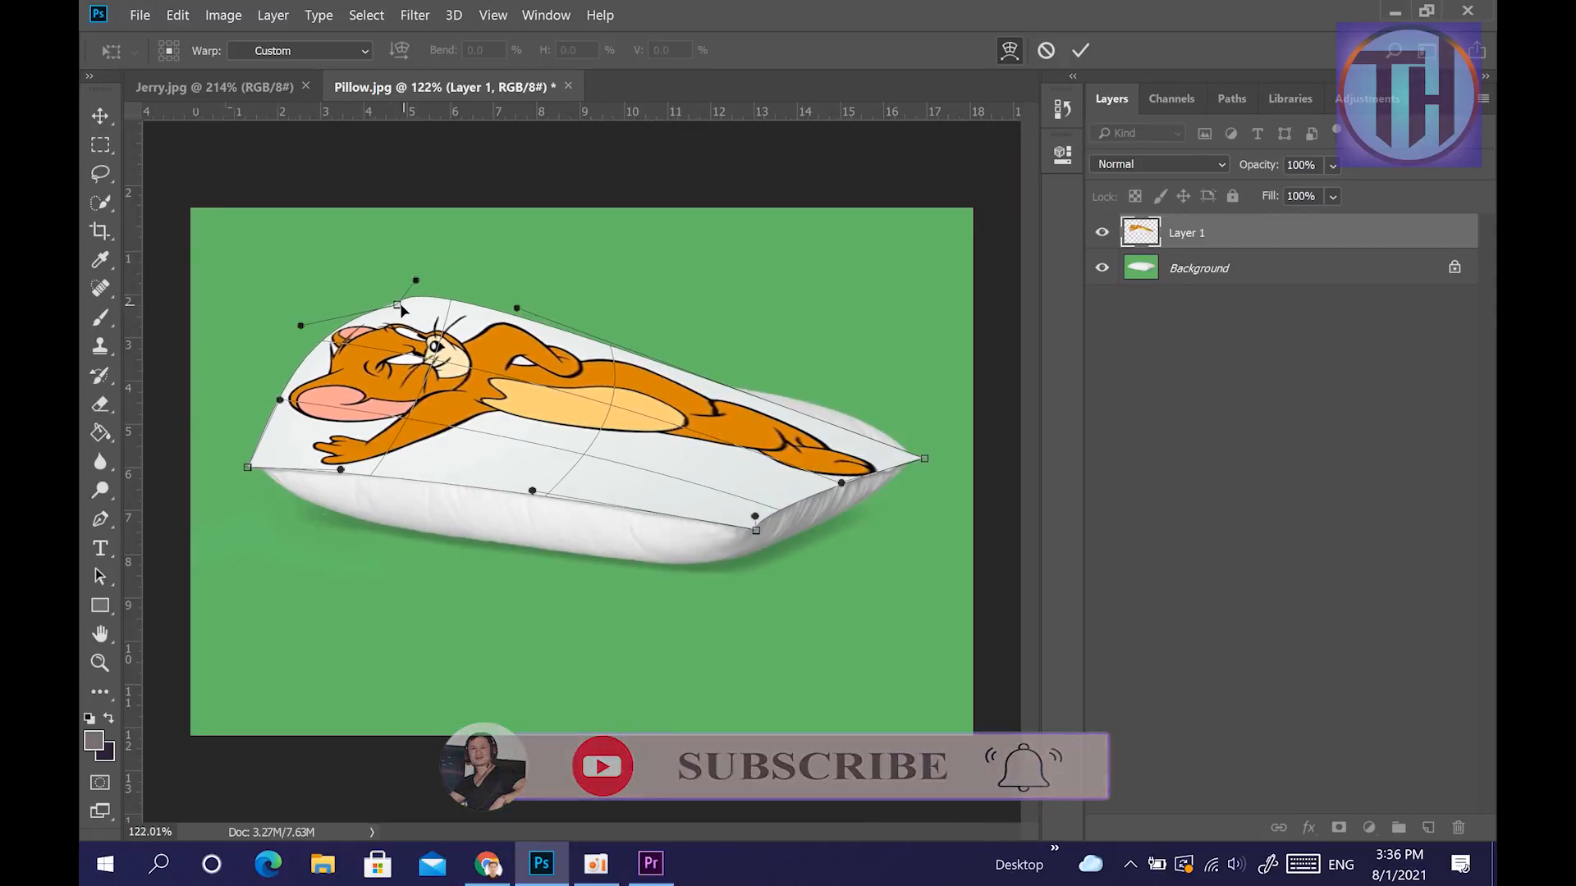
pyautogui.moveTo(399, 303); pyautogui.dragTo(360, 286)
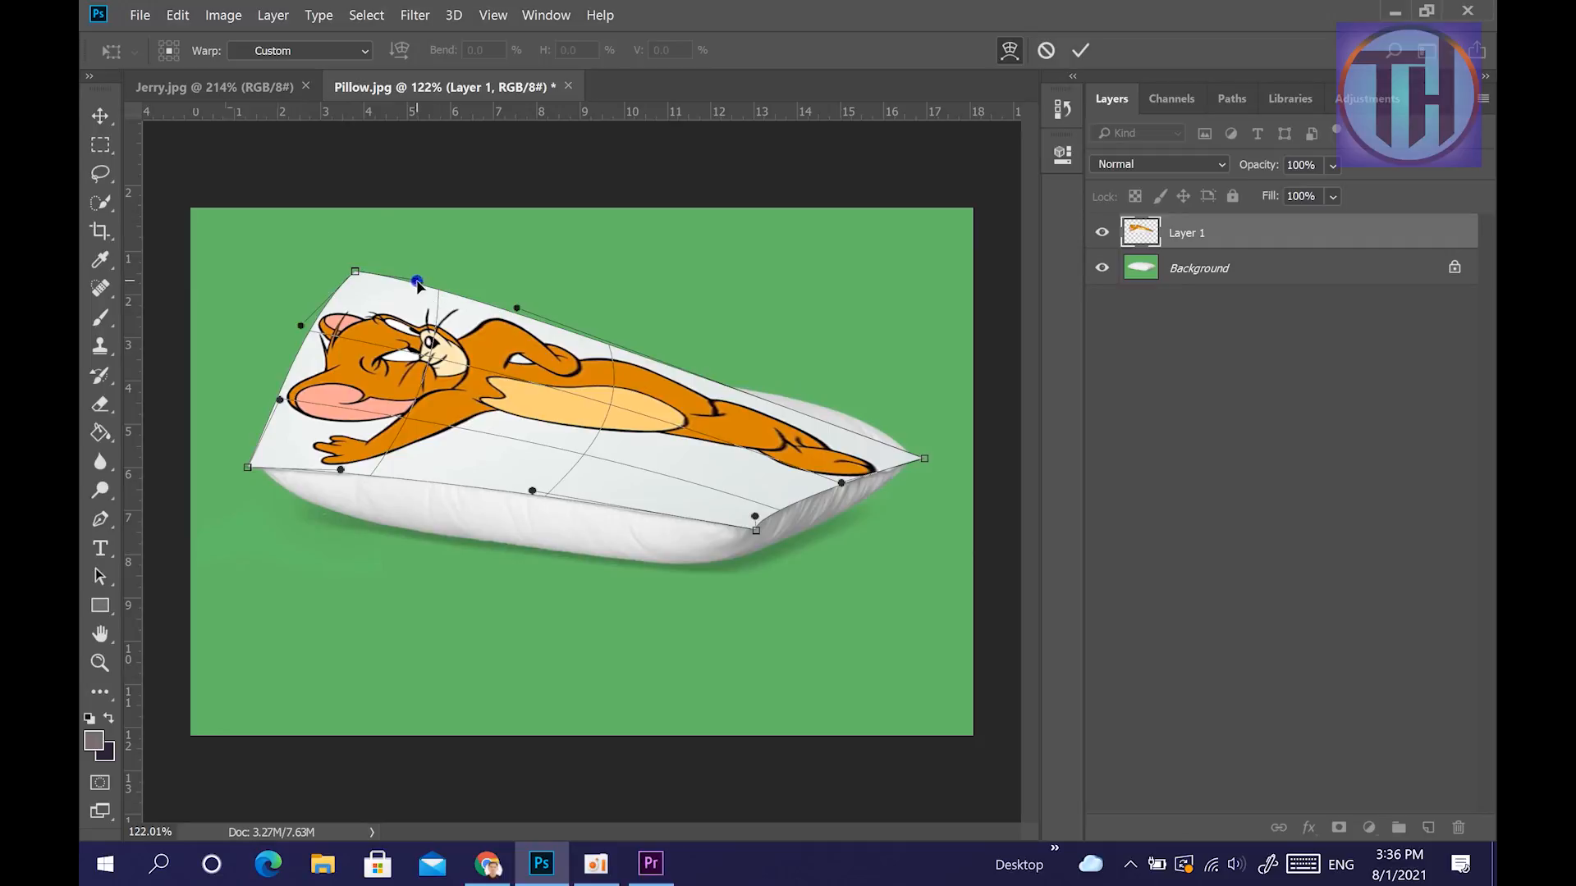
pyautogui.moveTo(512, 326); pyautogui.dragTo(611, 363)
pyautogui.moveTo(301, 331); pyautogui.dragTo(356, 444)
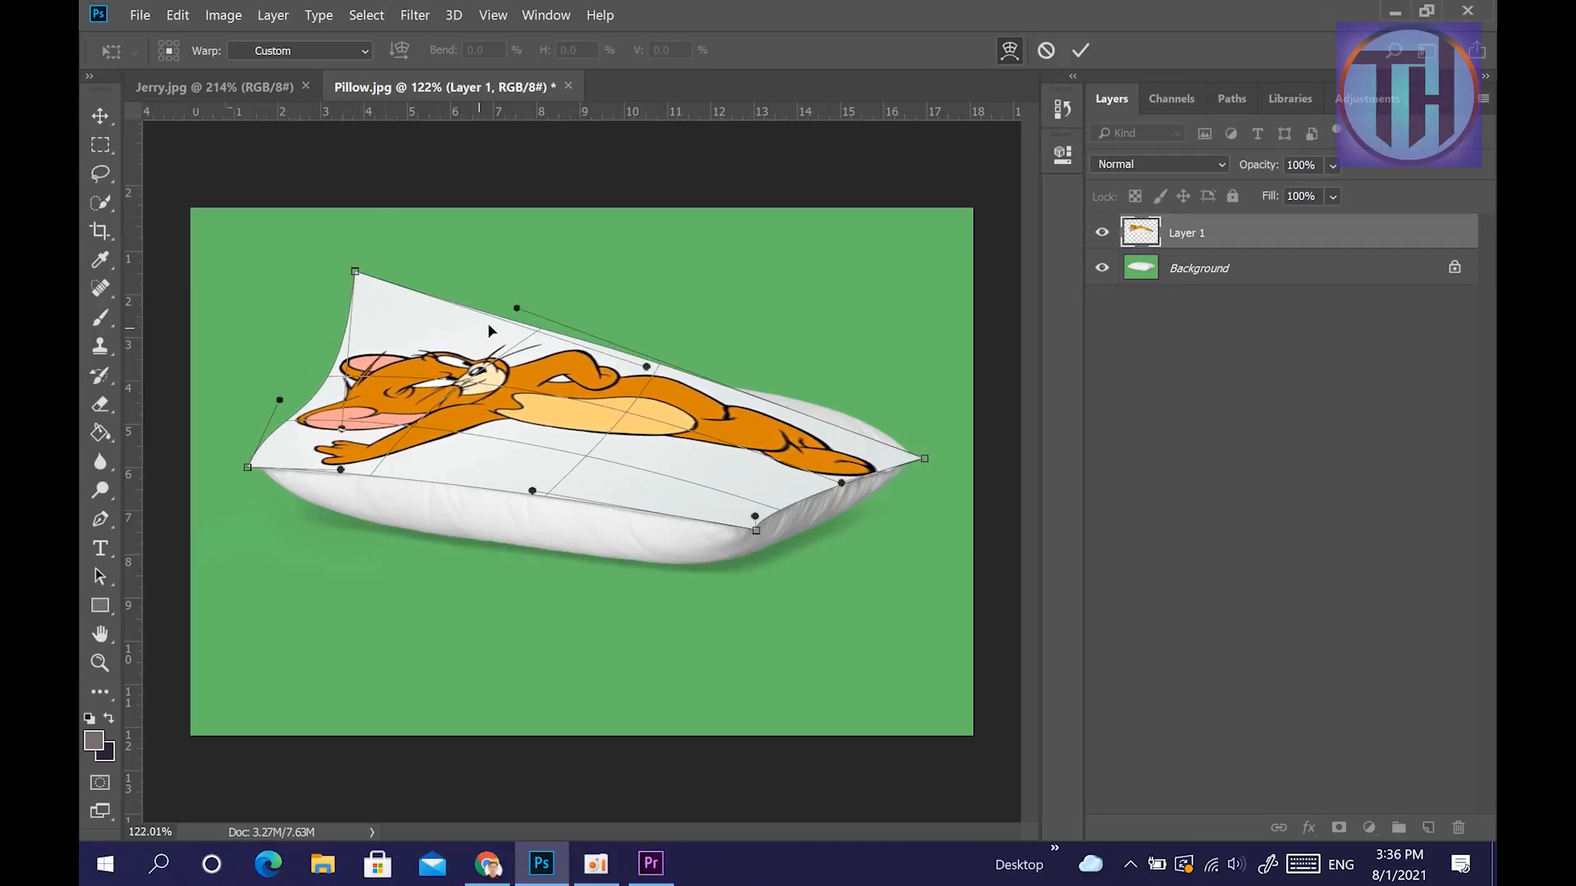
pyautogui.moveTo(574, 324); pyautogui.dragTo(823, 371)
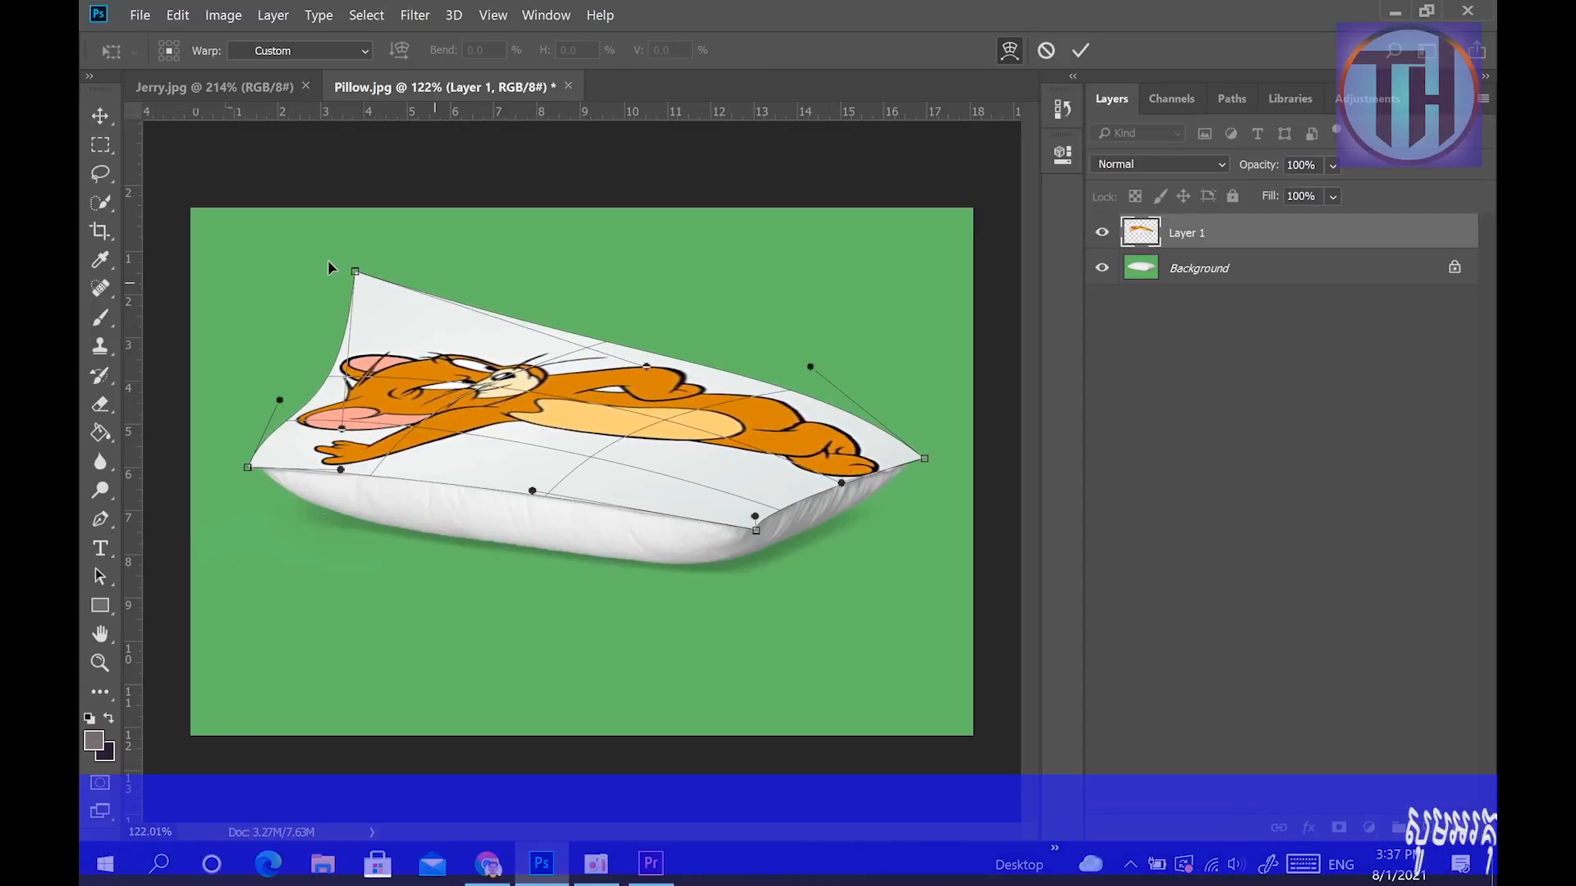
# Set the picture's upper left corner on the pillow's back corner and bend its left edge along the pillow's left outline.
pyautogui.moveTo(355, 273); pyautogui.dragTo(490, 370)
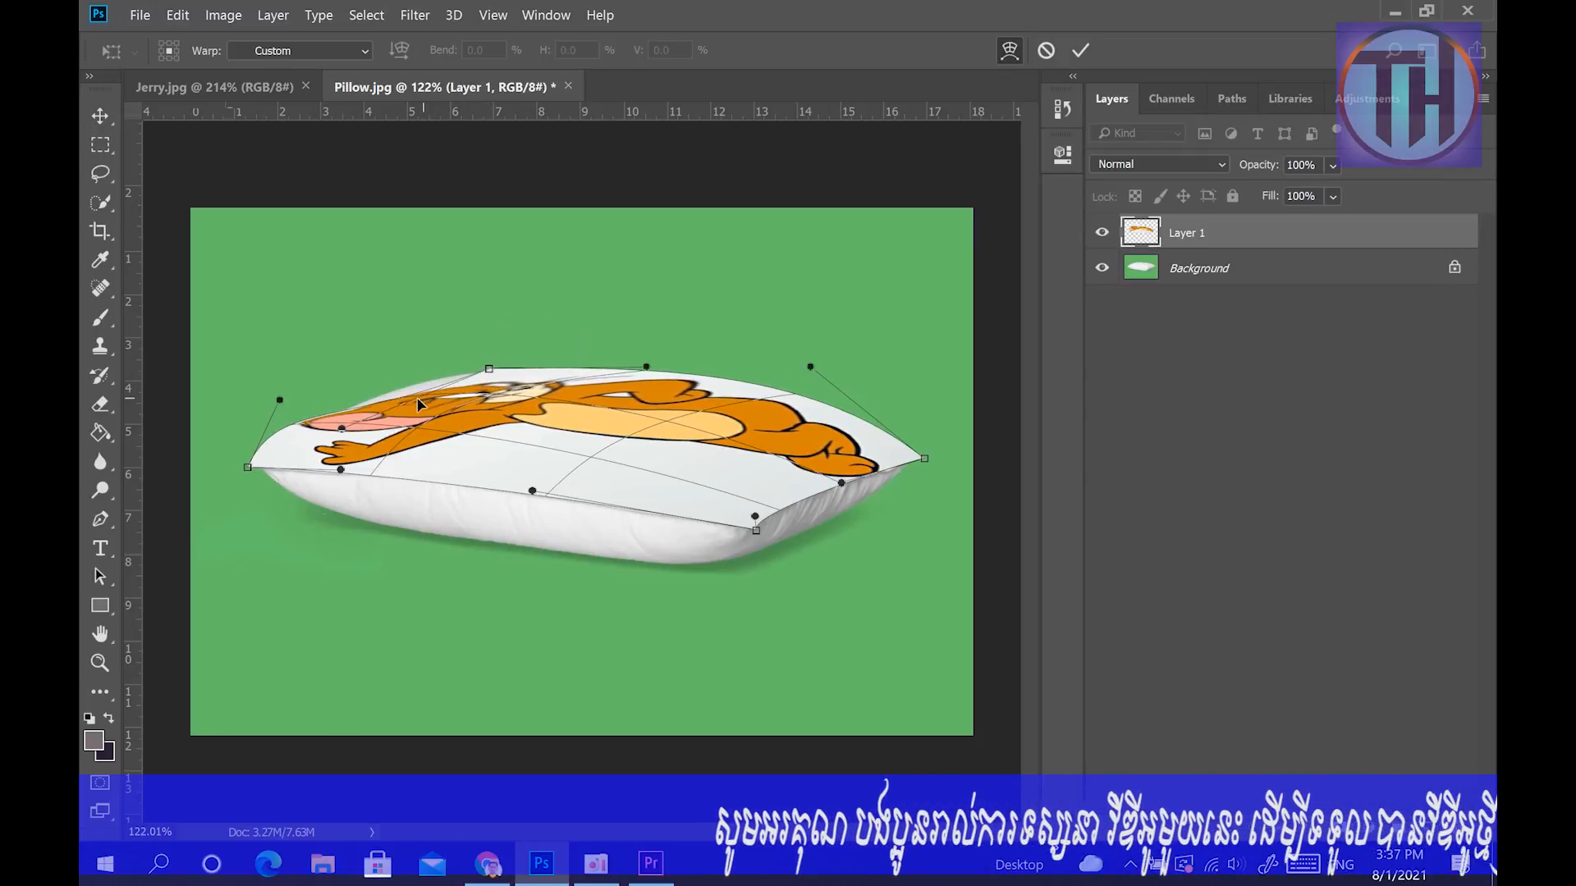
pyautogui.moveTo(342, 429); pyautogui.dragTo(465, 377)
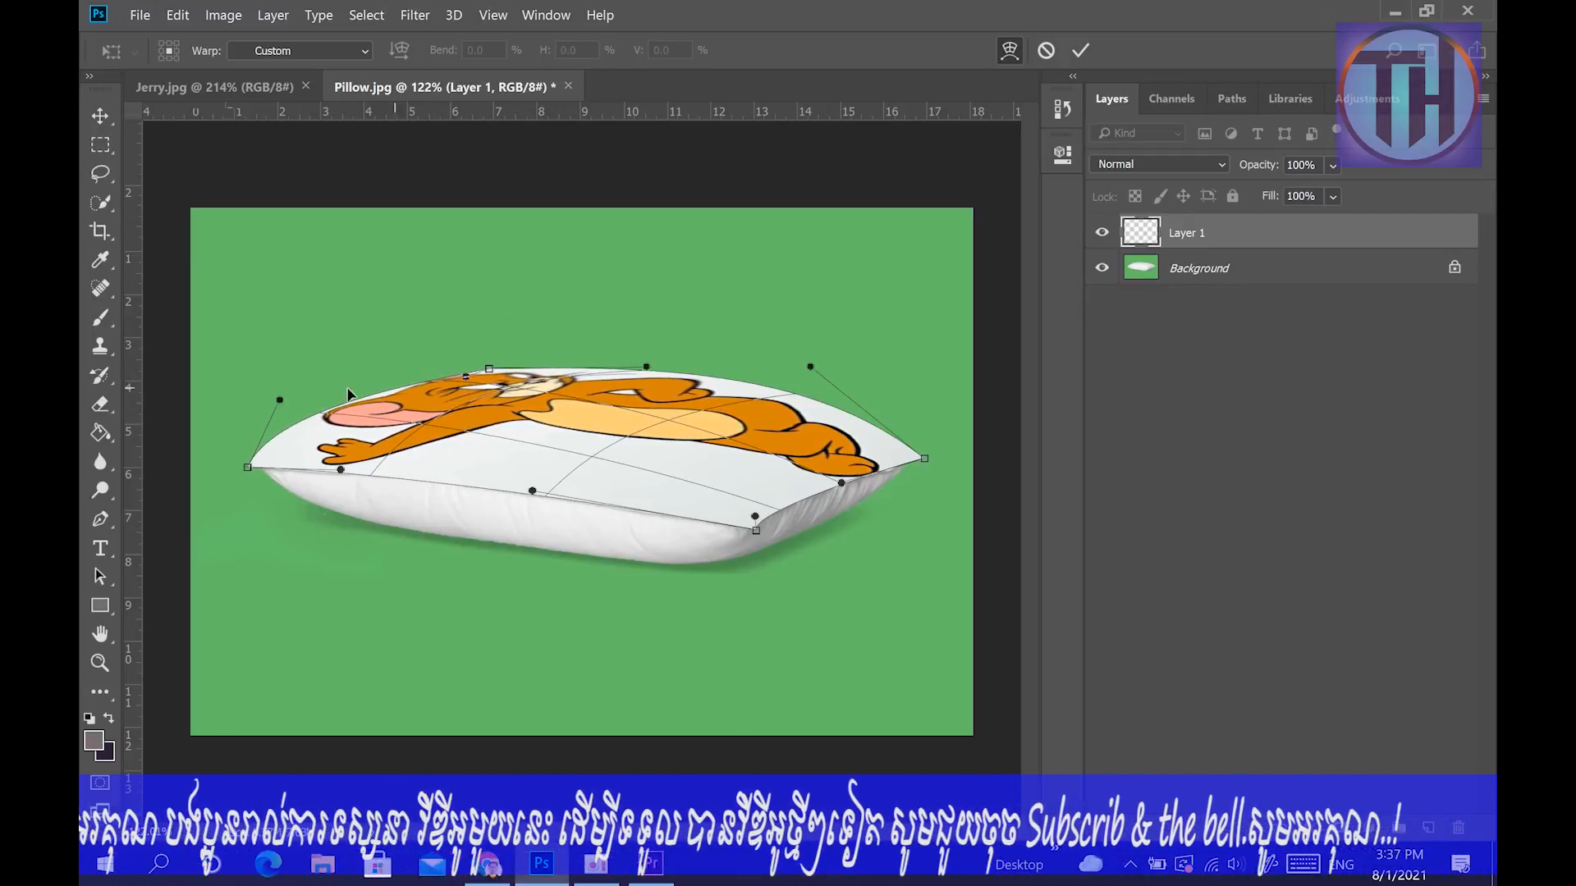
pyautogui.moveTo(279, 401); pyautogui.dragTo(313, 410)
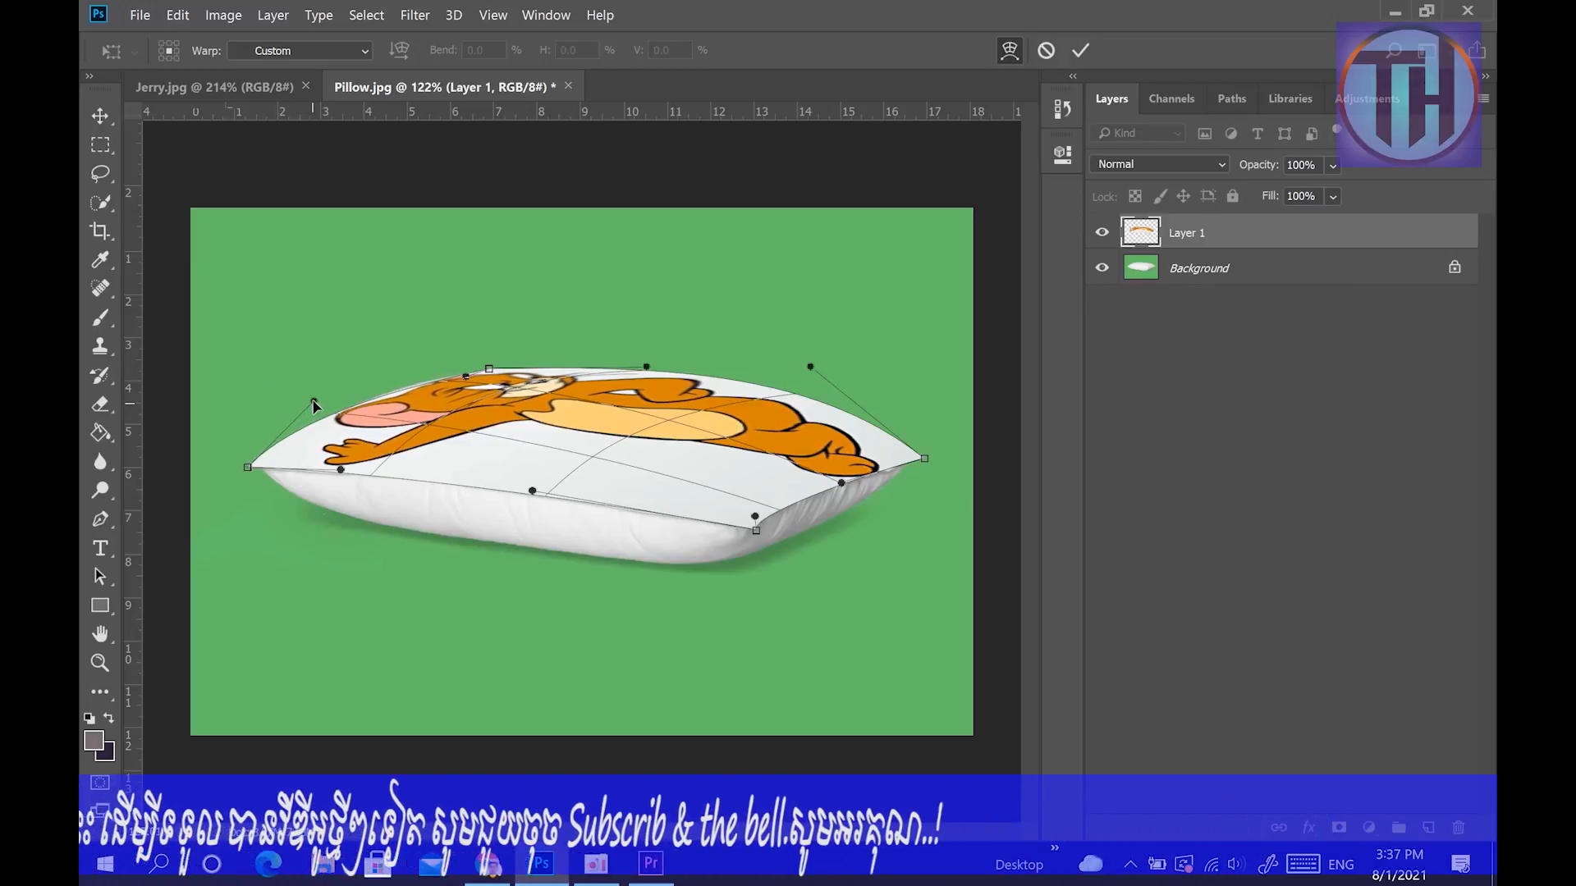
# Bend the right part of the picture's upper edge inward to follow the pillow's back outline toward the right tip.
pyautogui.scroll(4, 638, 581)
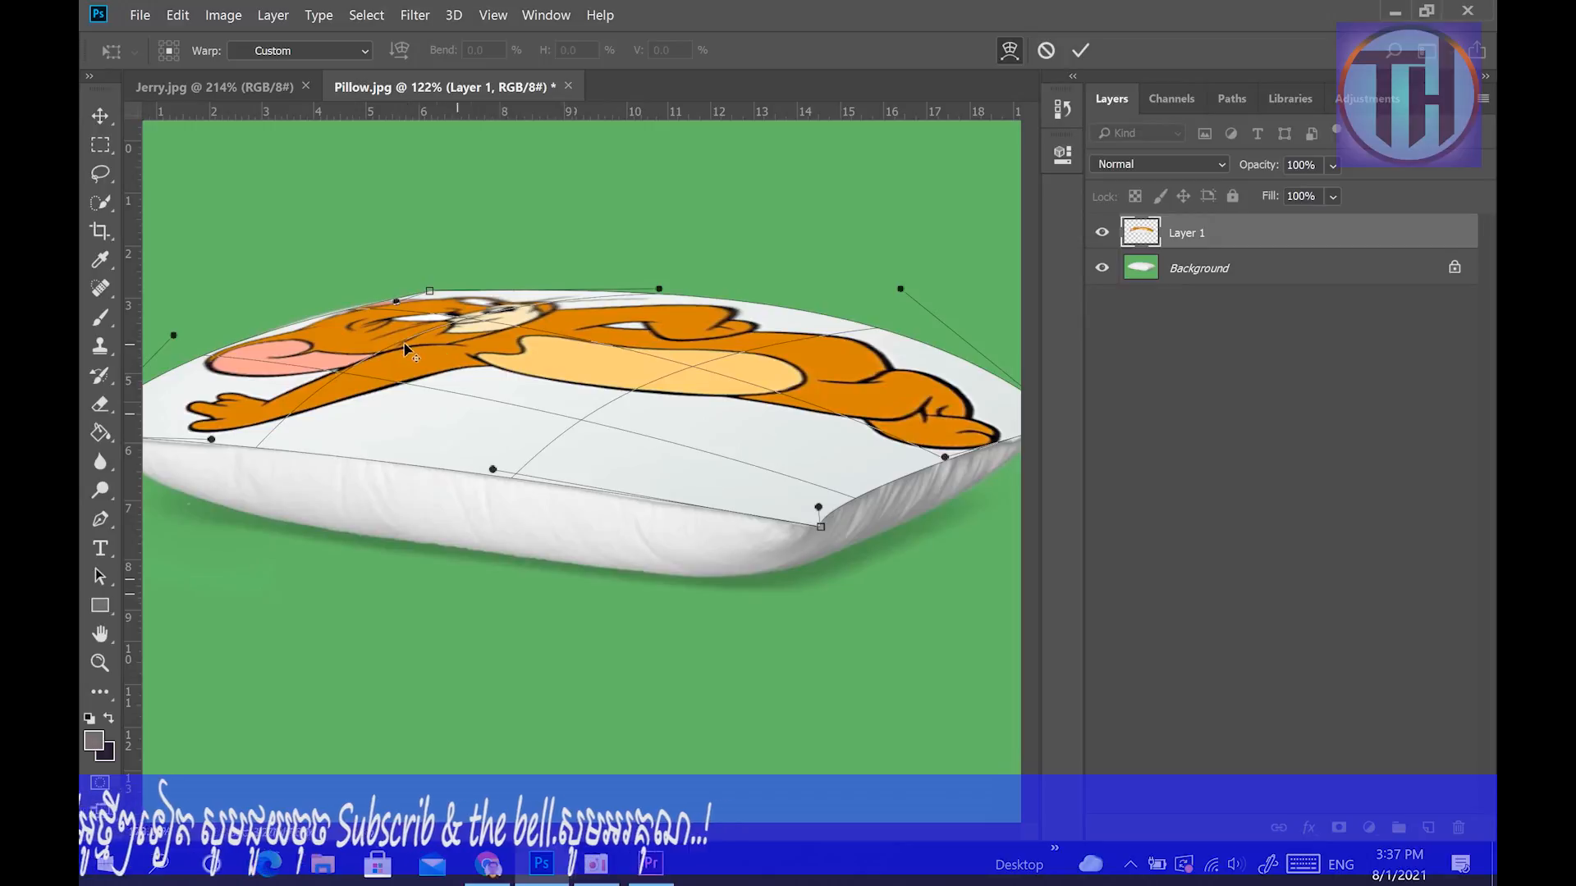
pyautogui.scroll(3, 336, 328)
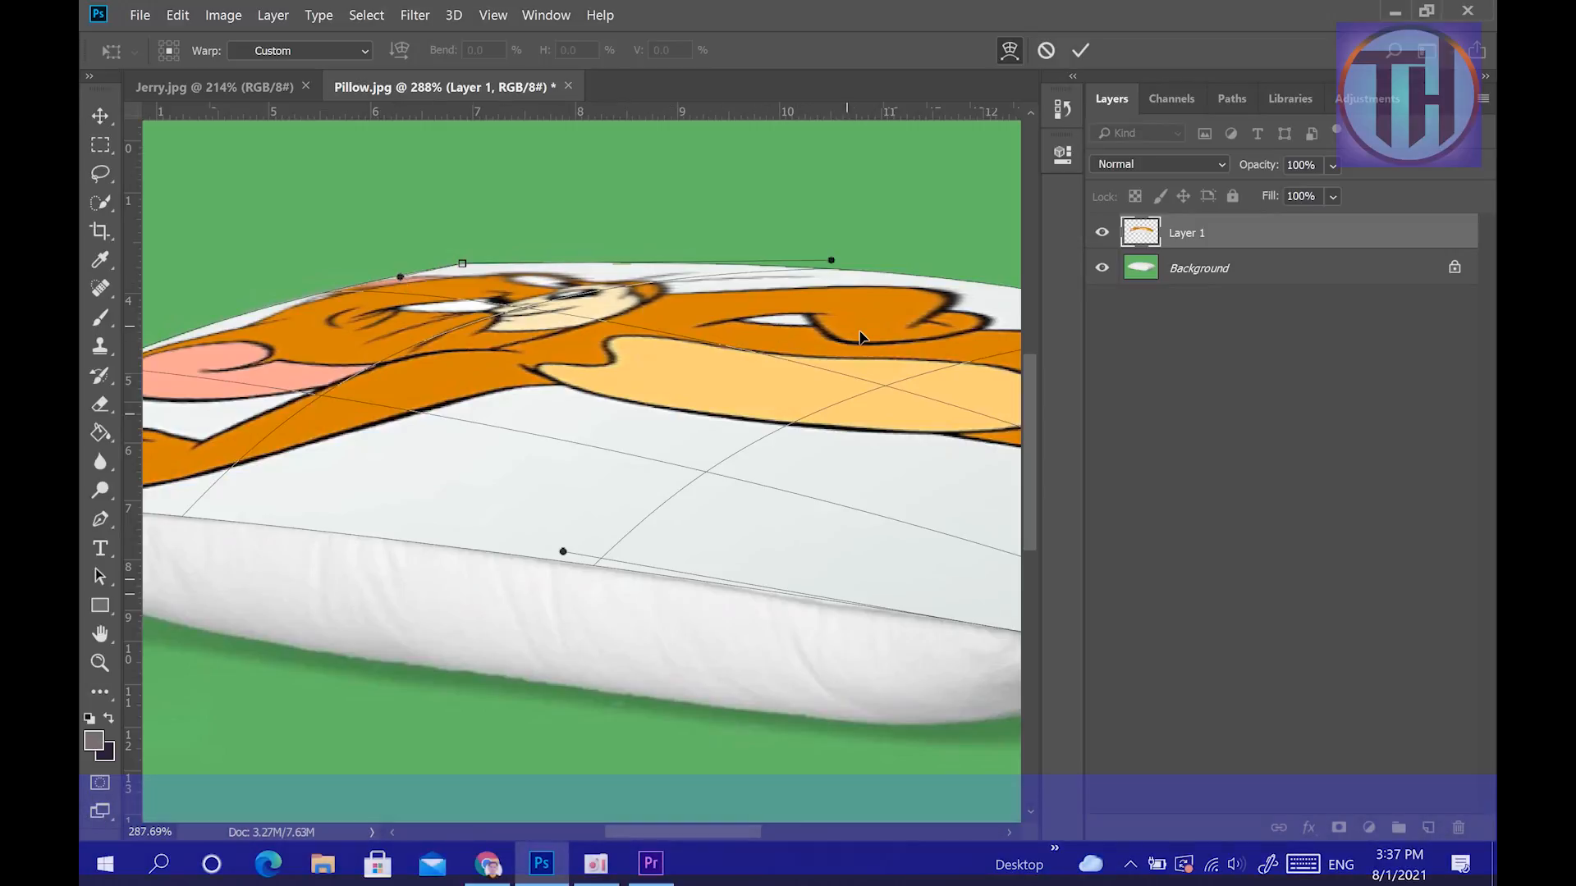
pyautogui.scroll(-5, 856, 358)
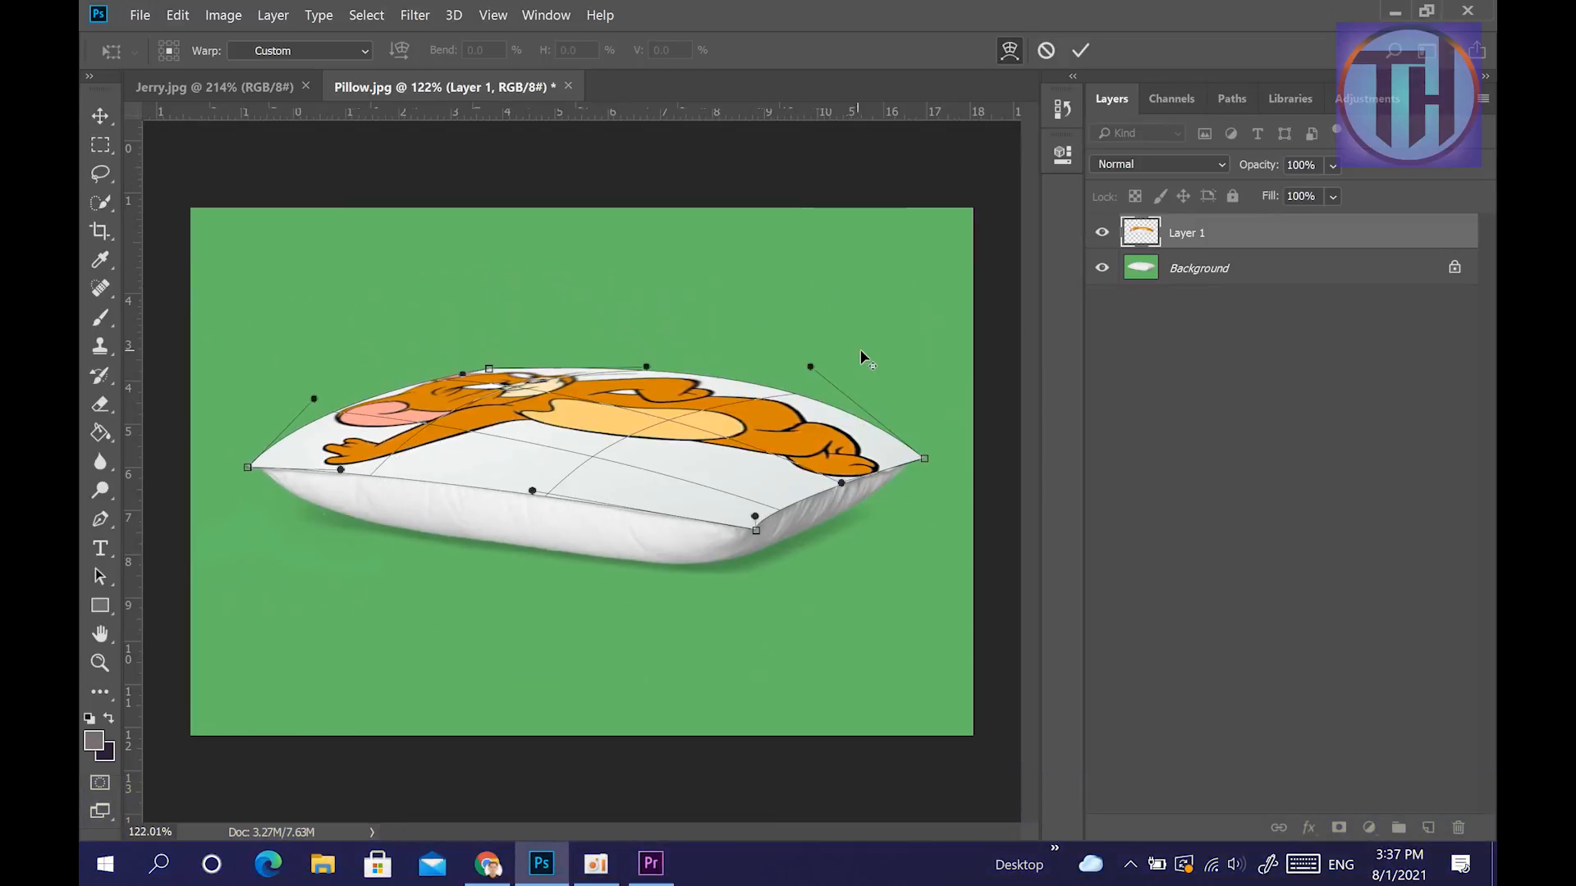
pyautogui.scroll(2, 876, 439)
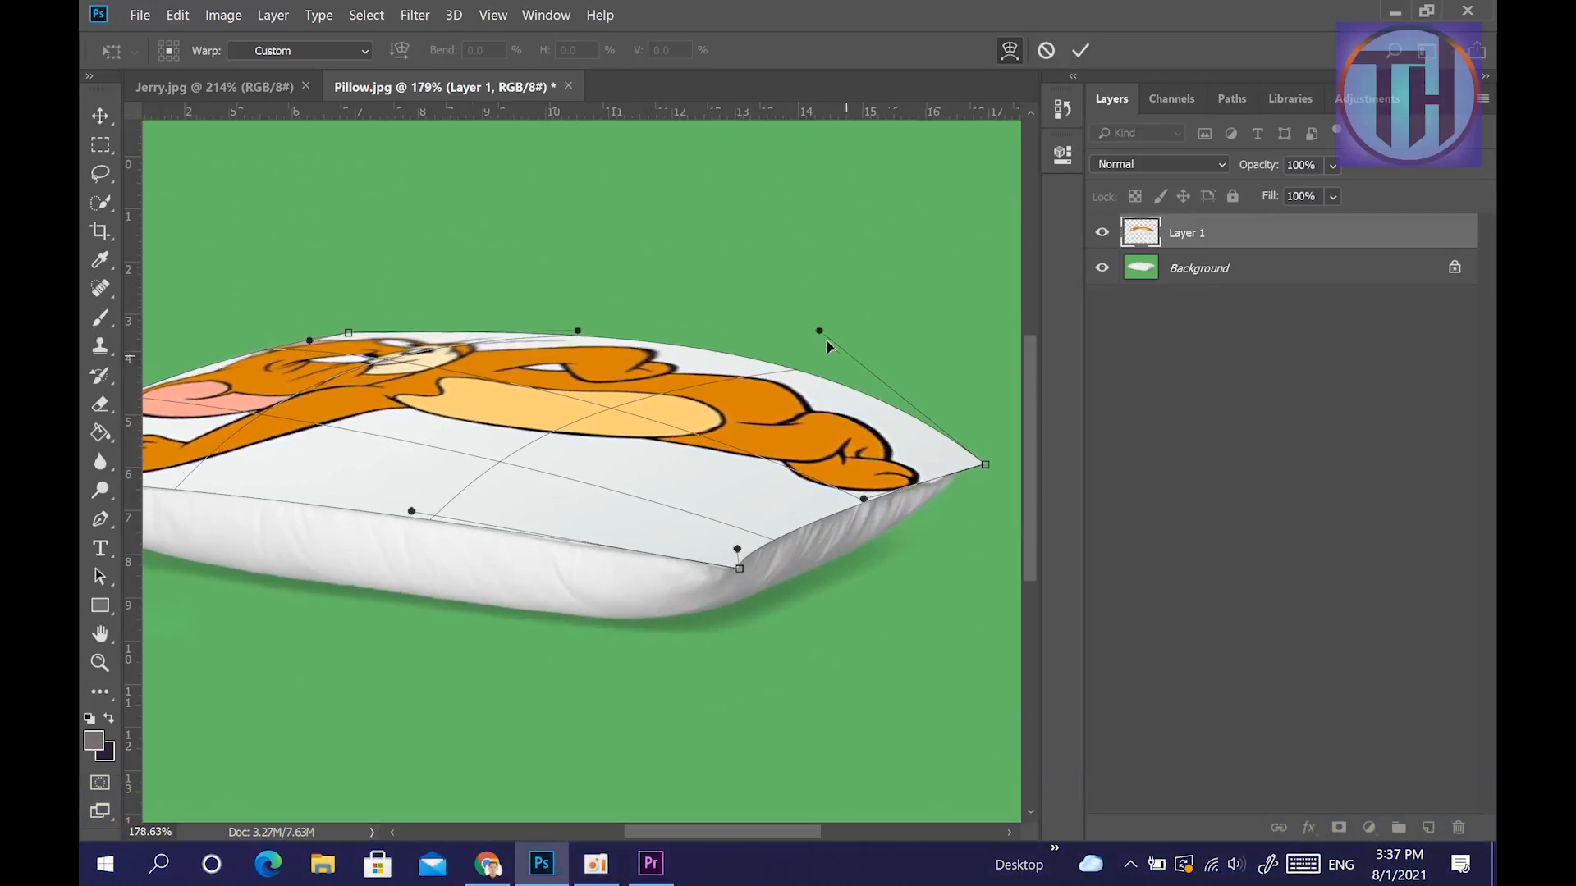
pyautogui.moveTo(816, 330); pyautogui.dragTo(851, 368)
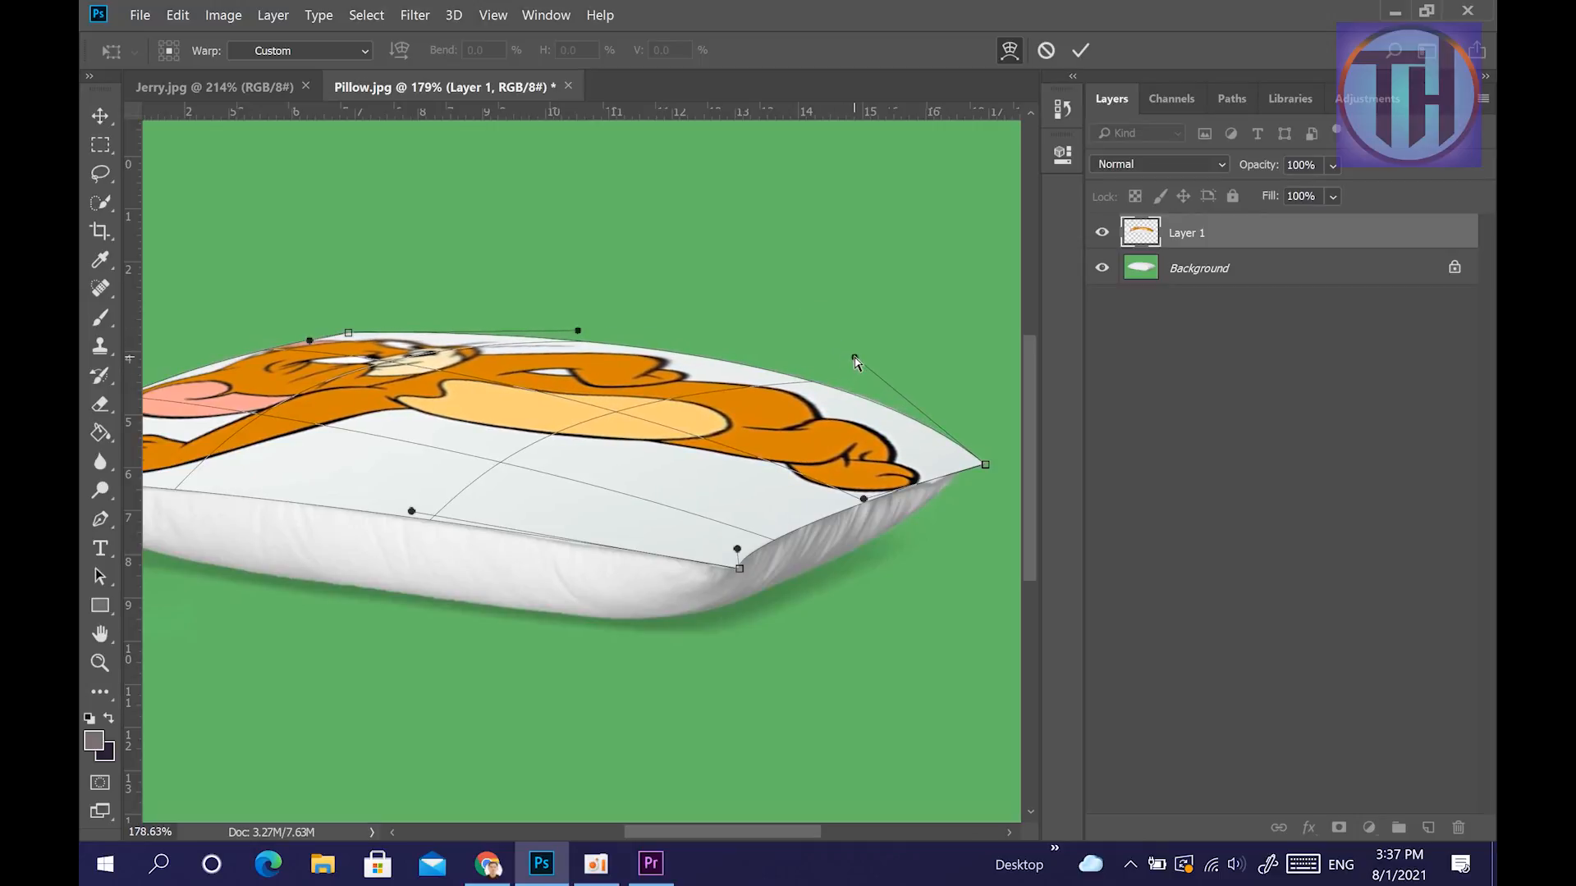
# Warp the picture's interior so Jerry's head and body move down from the back edge toward the middle of the pillow.
pyautogui.moveTo(612, 416); pyautogui.dragTo(648, 448)
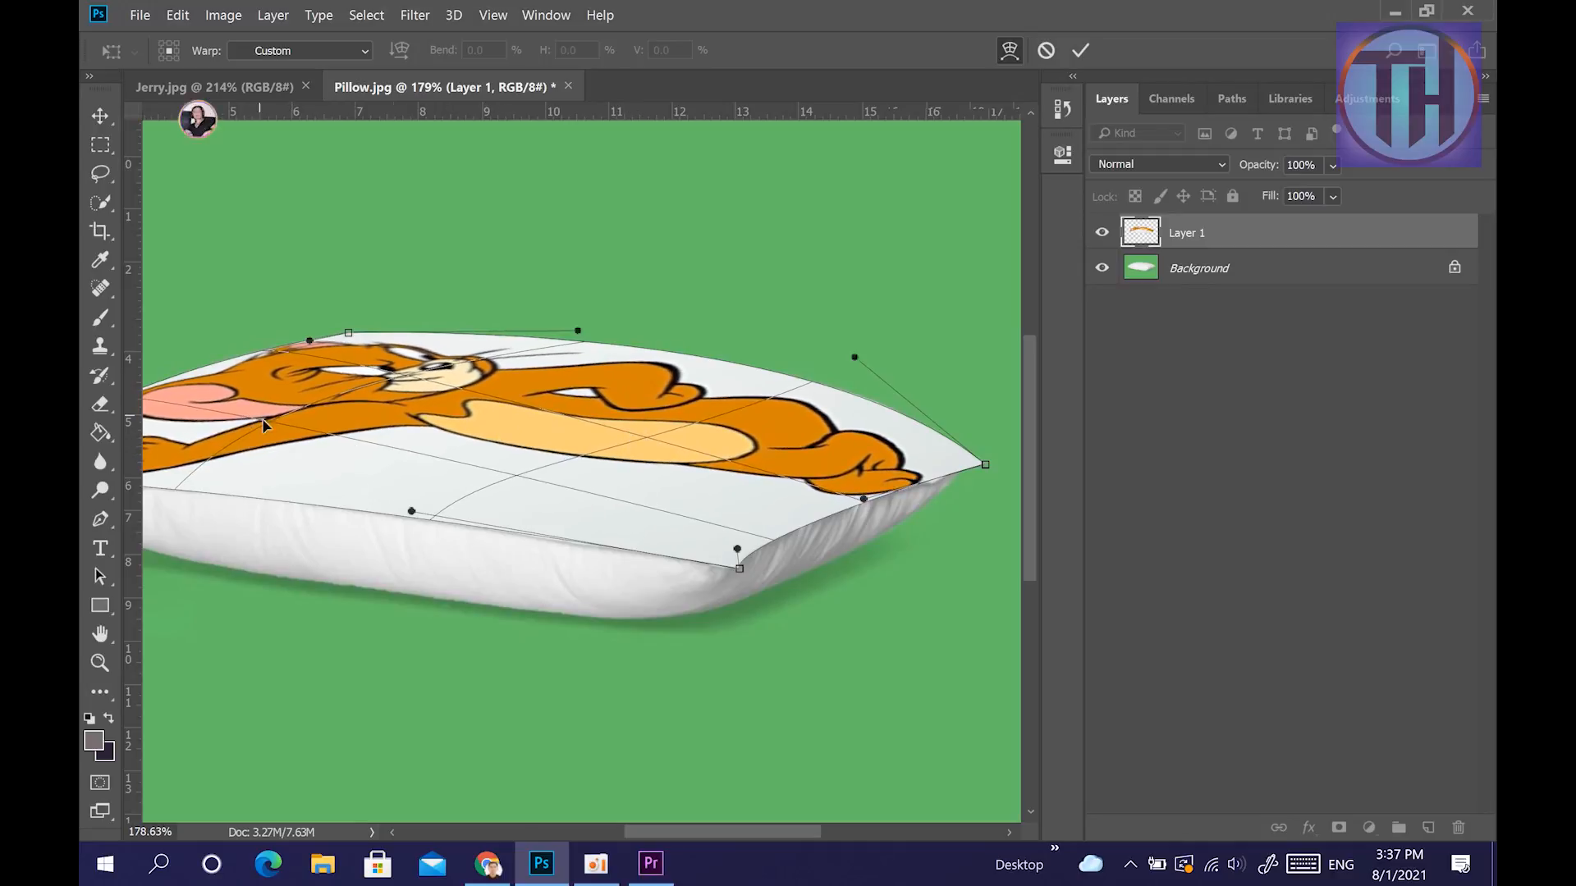
pyautogui.moveTo(263, 424); pyautogui.dragTo(315, 453)
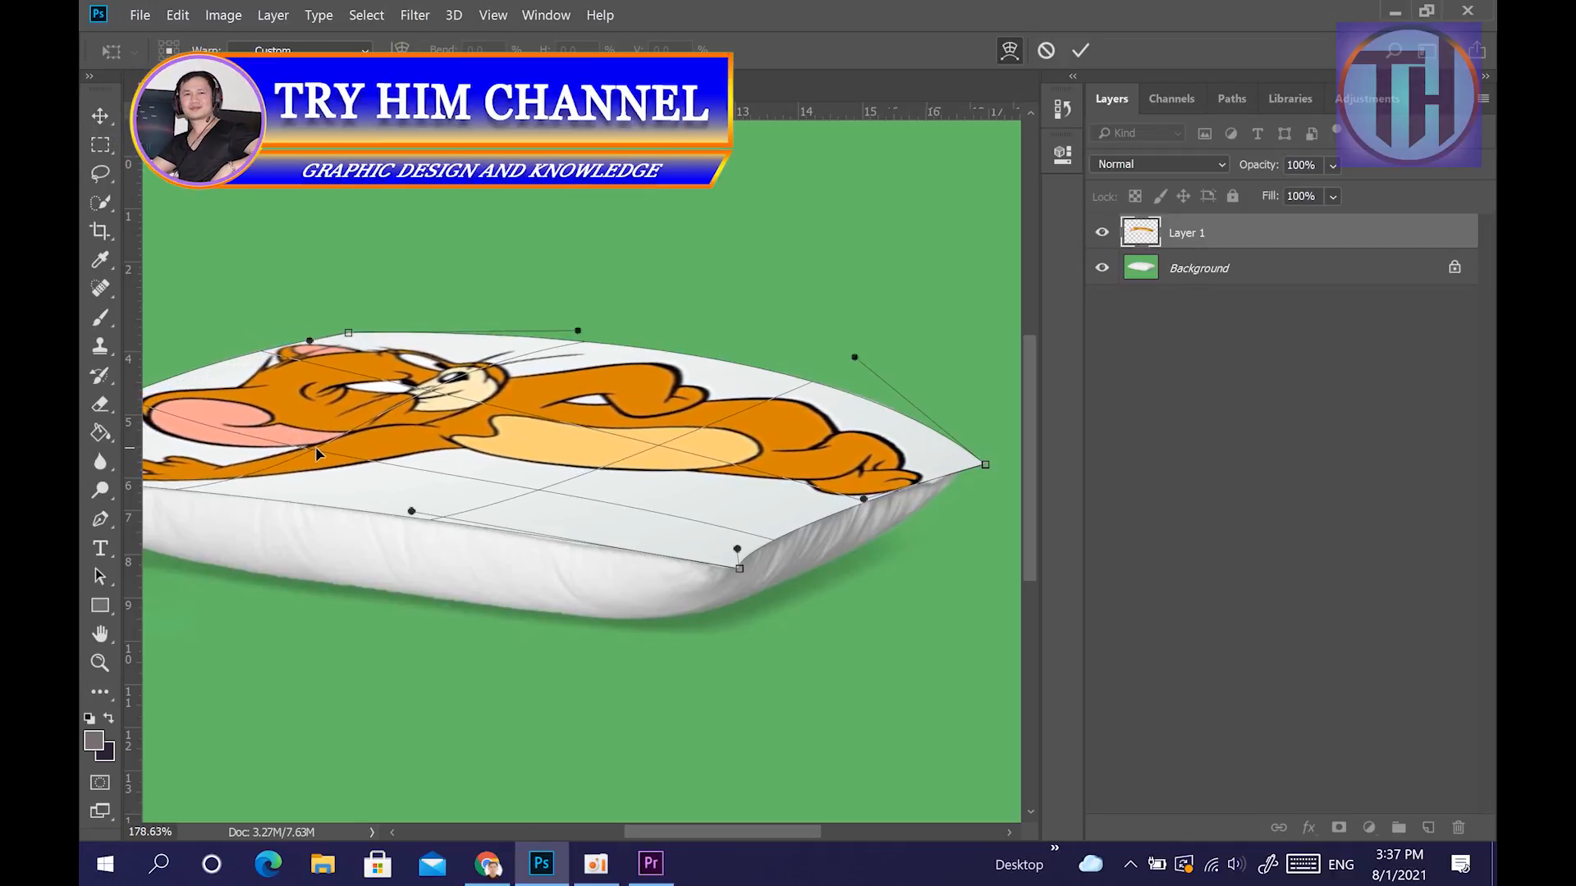
pyautogui.moveTo(559, 495); pyautogui.dragTo(672, 449)
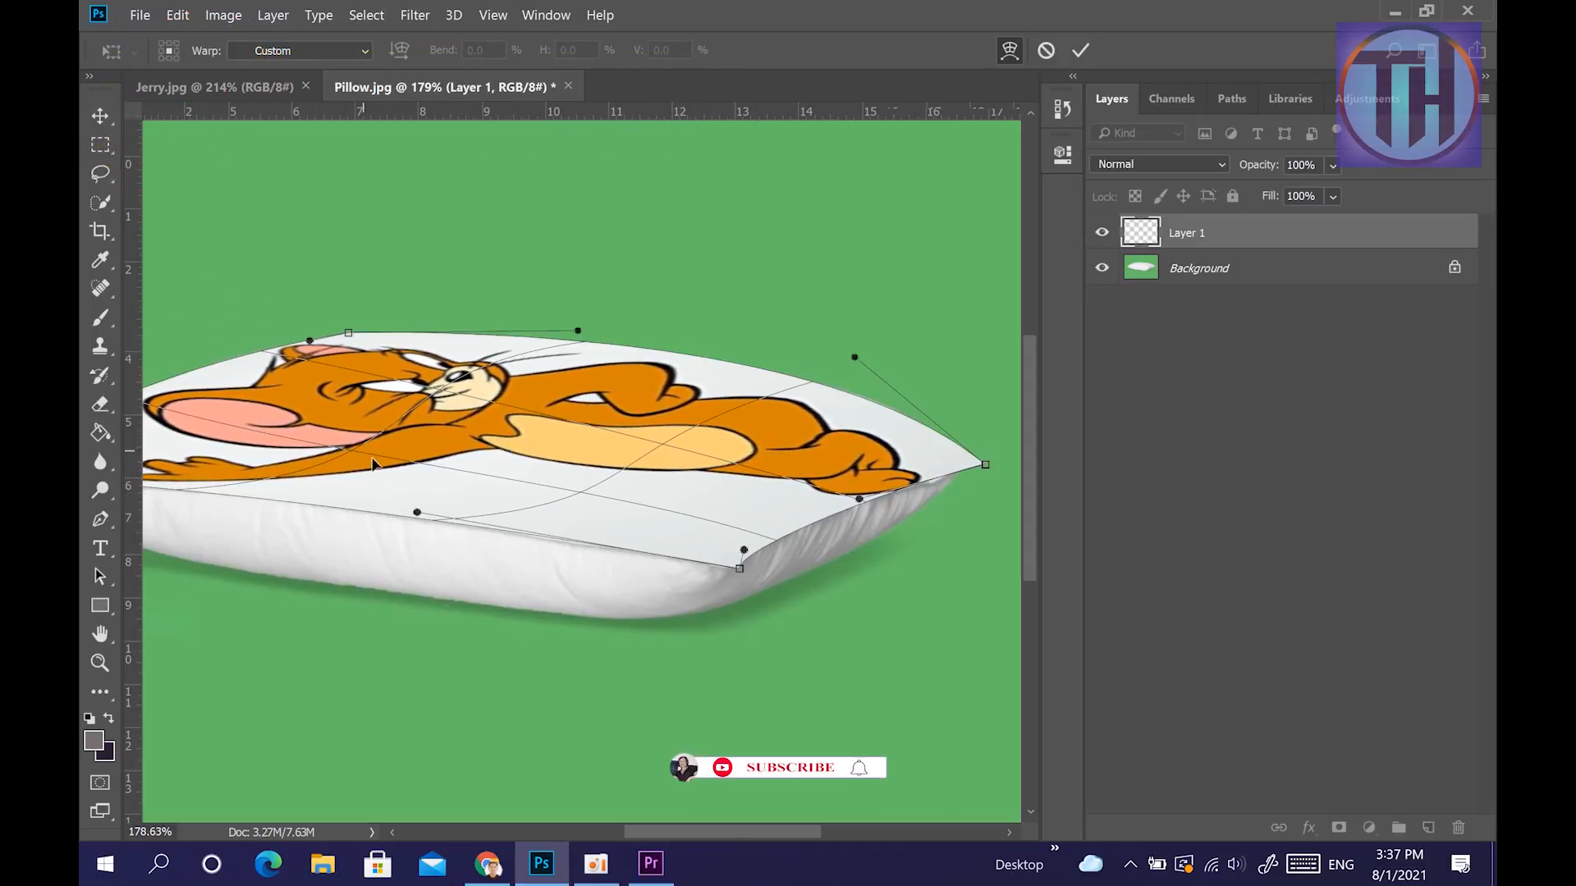
# Reshape Jerry's head and outstretched arm near the left edge and realign the lower left corner with the pillow's left tip.
pyautogui.hscroll(-4, 386, 472)
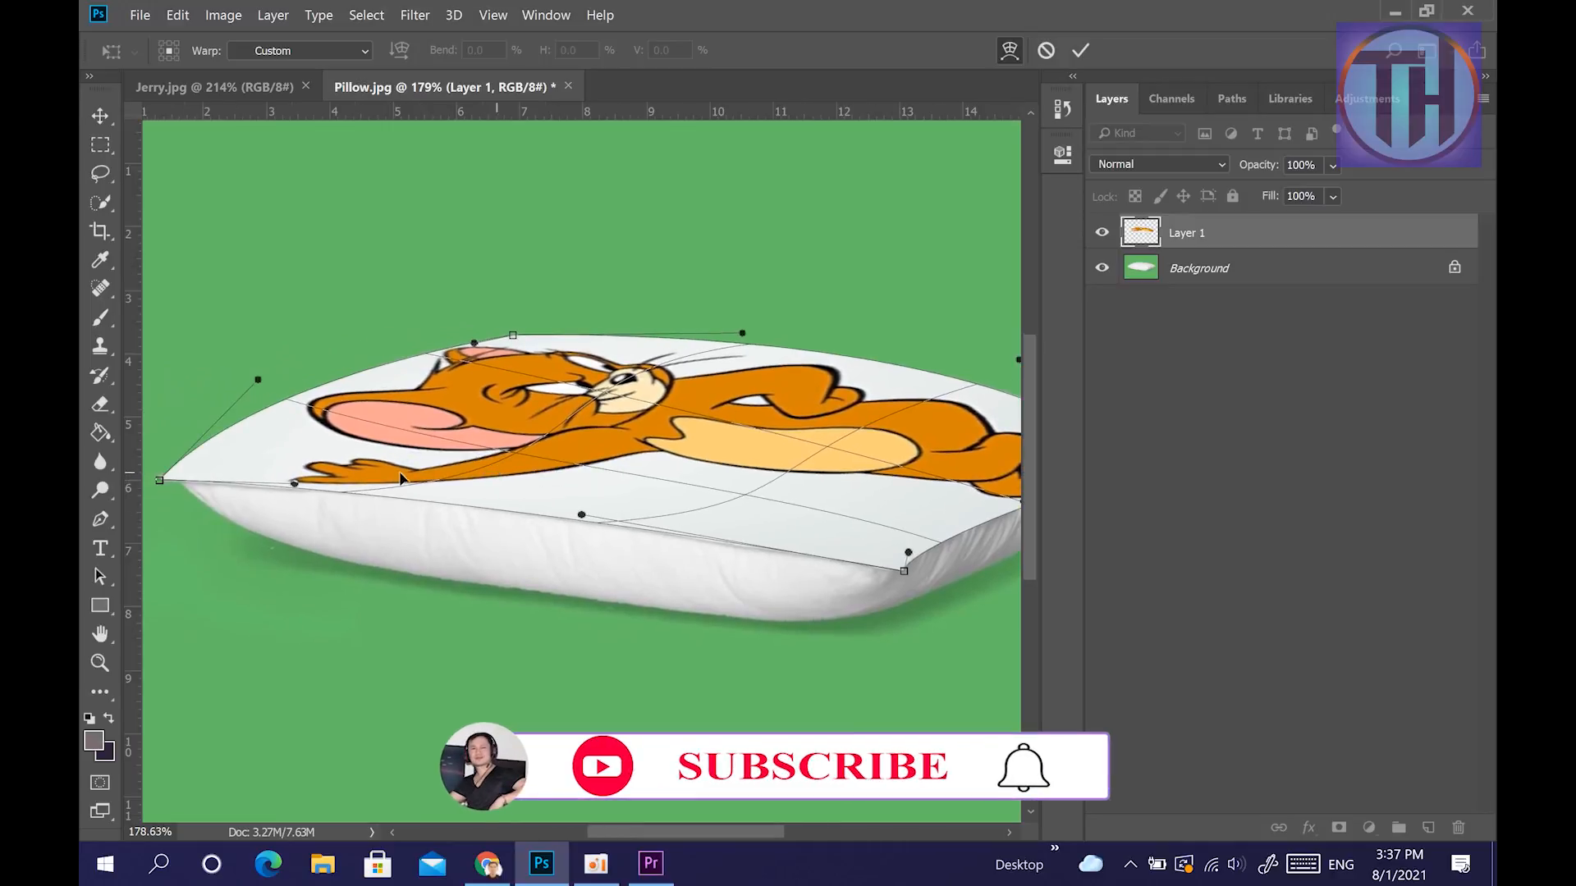
pyautogui.moveTo(380, 443)
pyautogui.mouseDown()
pyautogui.moveTo(361, 448)
pyautogui.moveTo(403, 435)
pyautogui.mouseUp()
pyautogui.moveTo(470, 369); pyautogui.dragTo(384, 456)
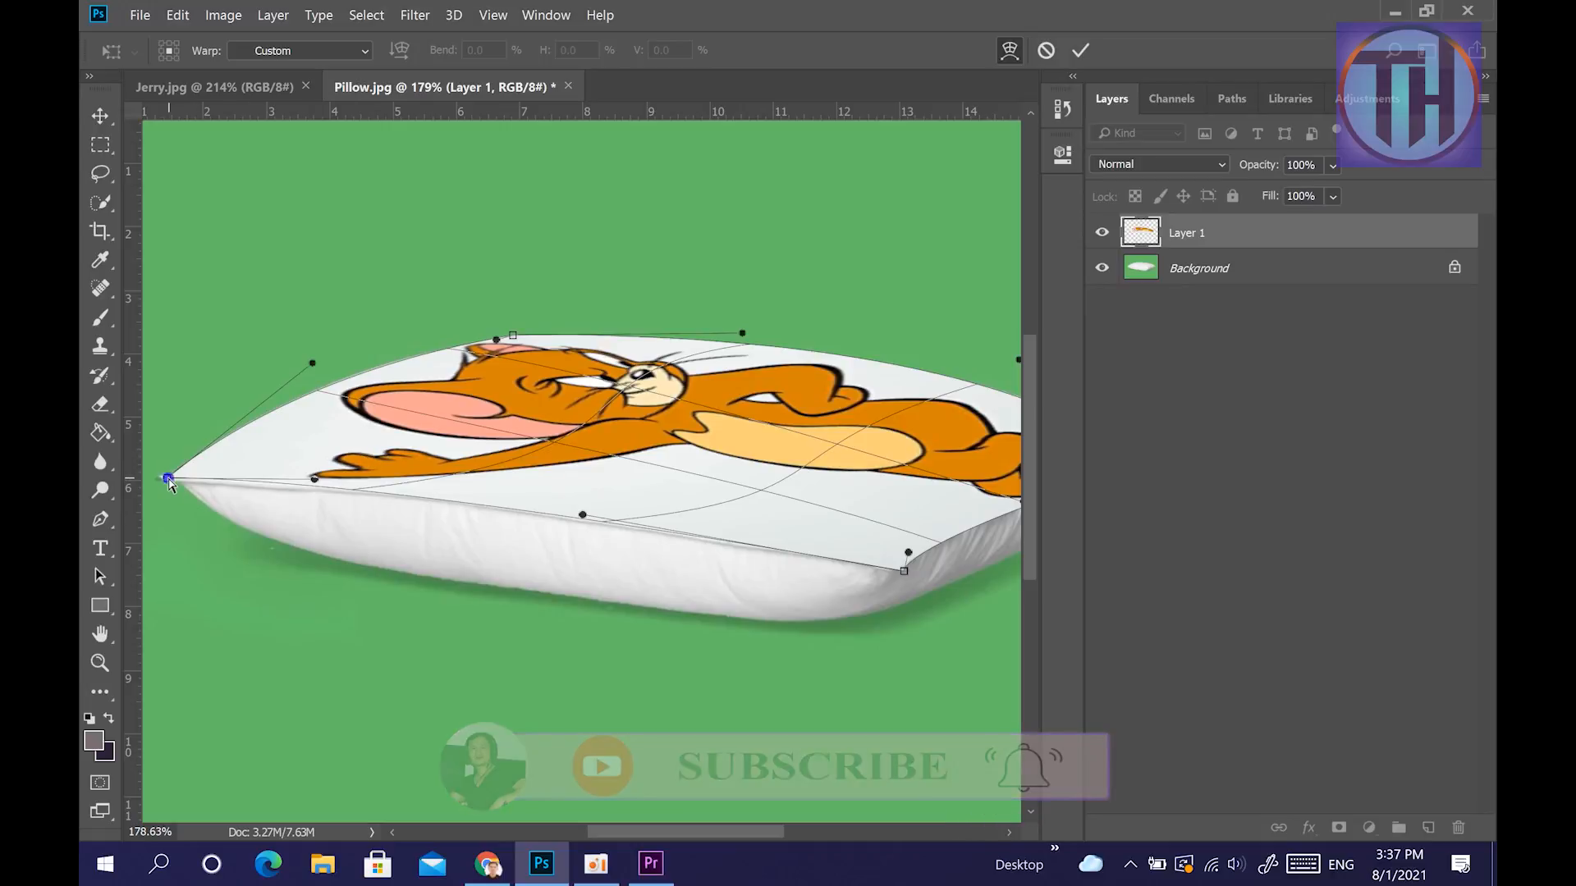
pyautogui.moveTo(165, 479); pyautogui.dragTo(165, 484)
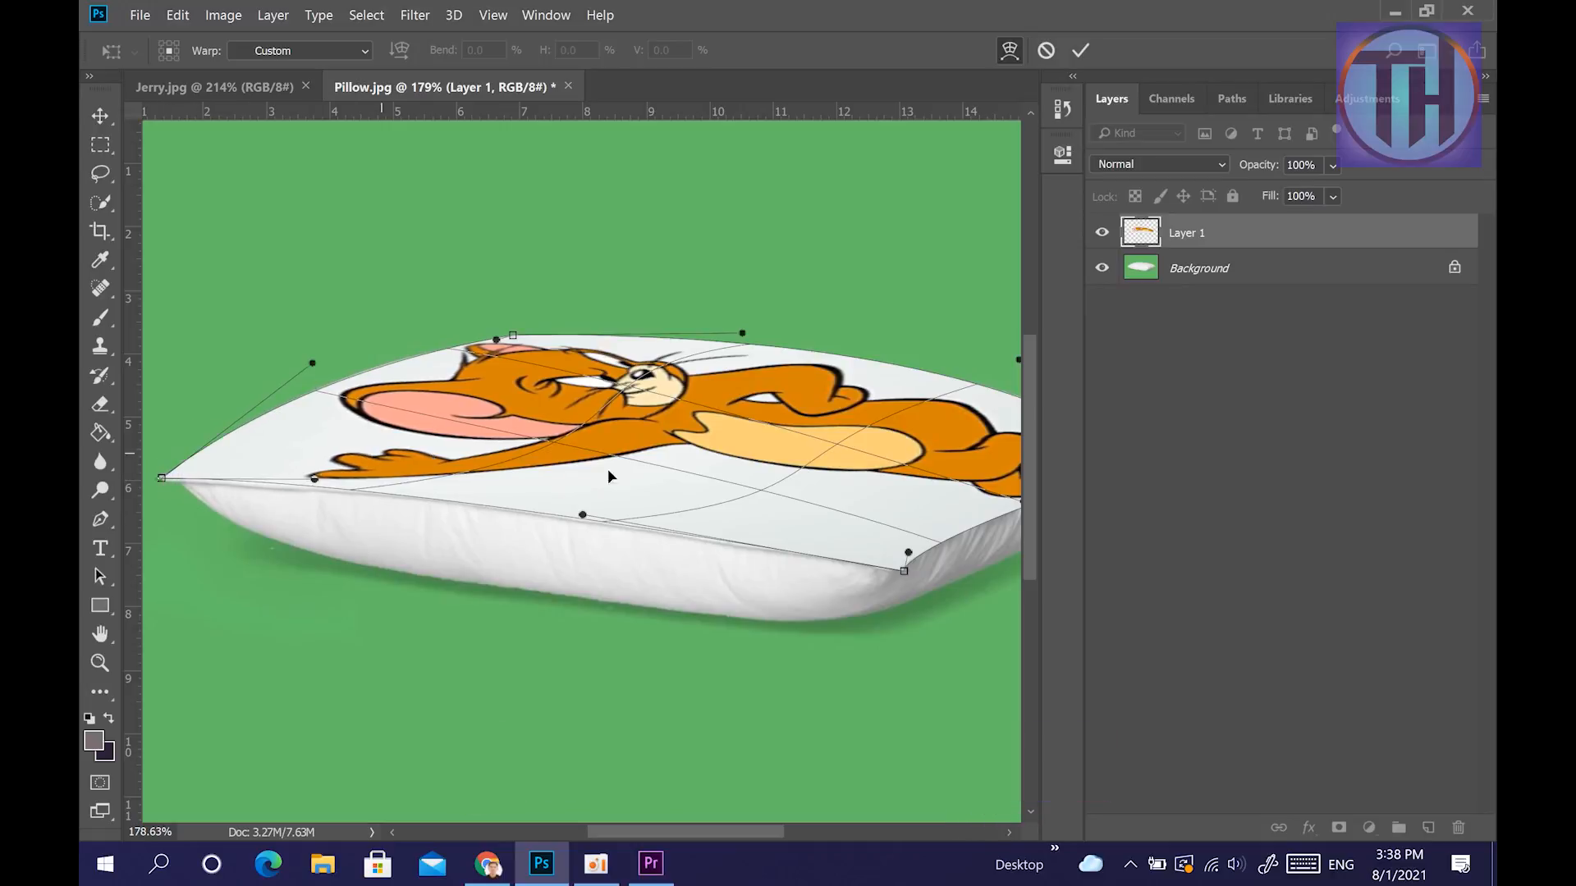
# Fine-tune the picture's lower edge, right corner and upper edge against the pillow's outline and apply the warp.
pyautogui.moveTo(747, 525); pyautogui.dragTo(749, 525)
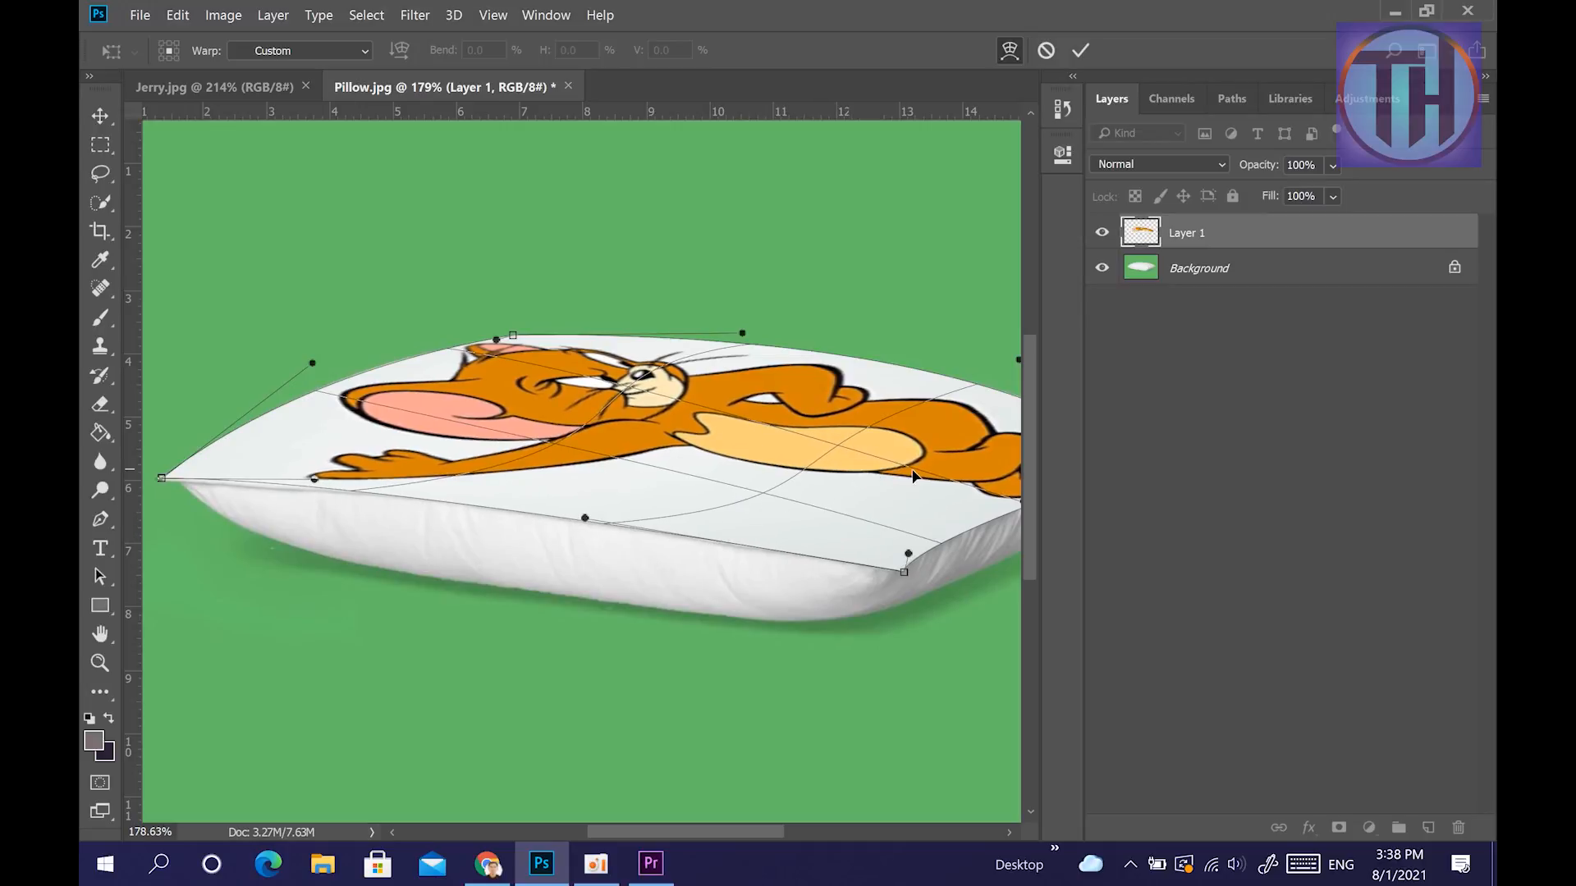
pyautogui.moveTo(909, 469); pyautogui.dragTo(740, 493)
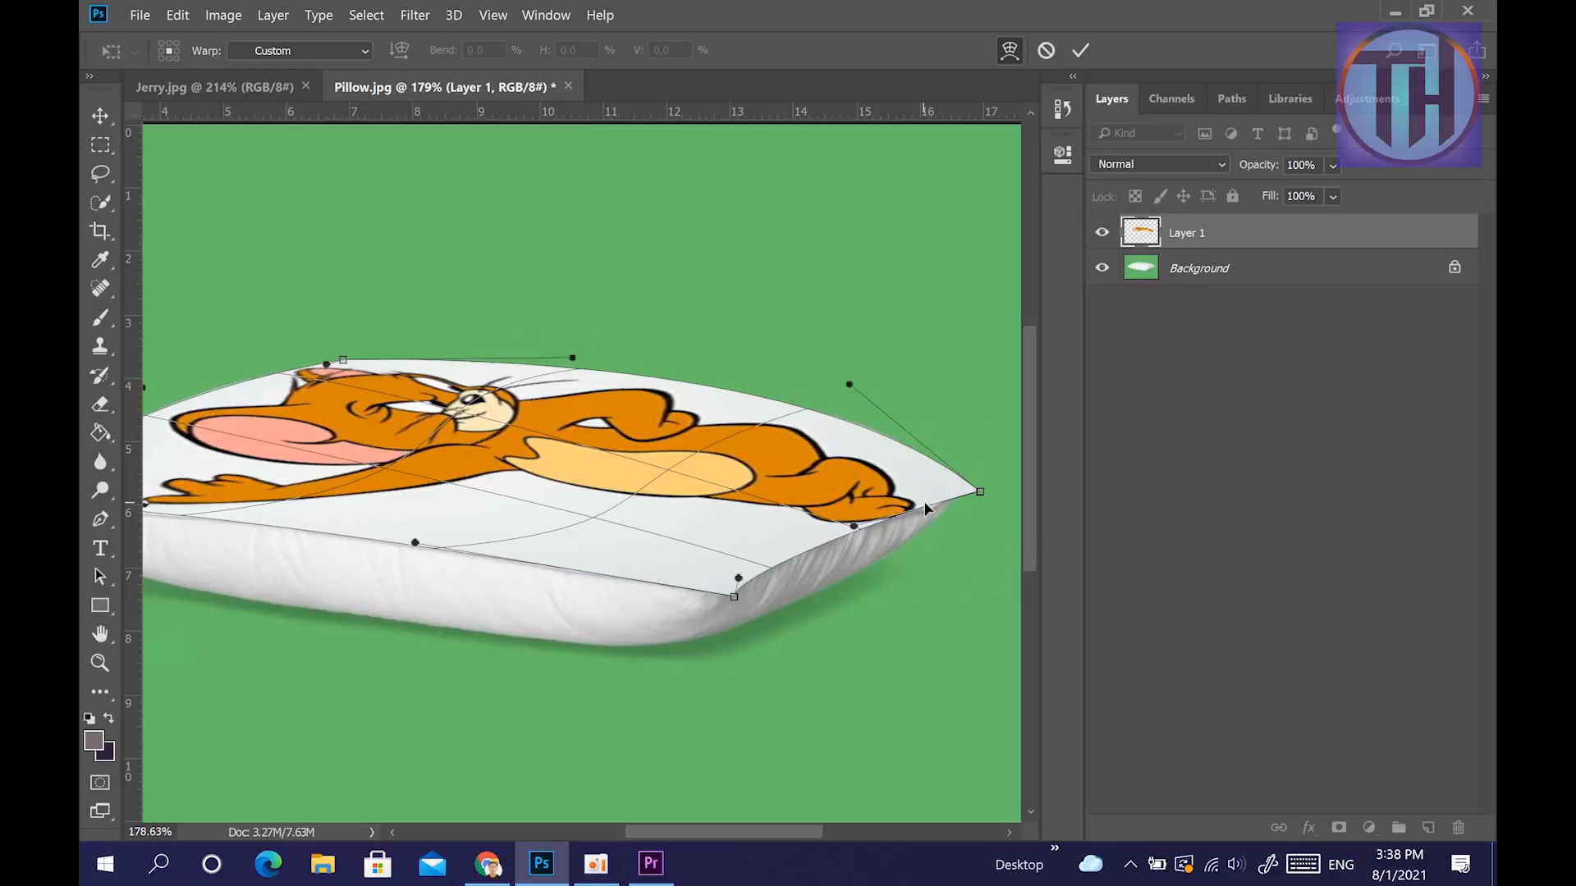
pyautogui.moveTo(952, 493); pyautogui.dragTo(946, 490)
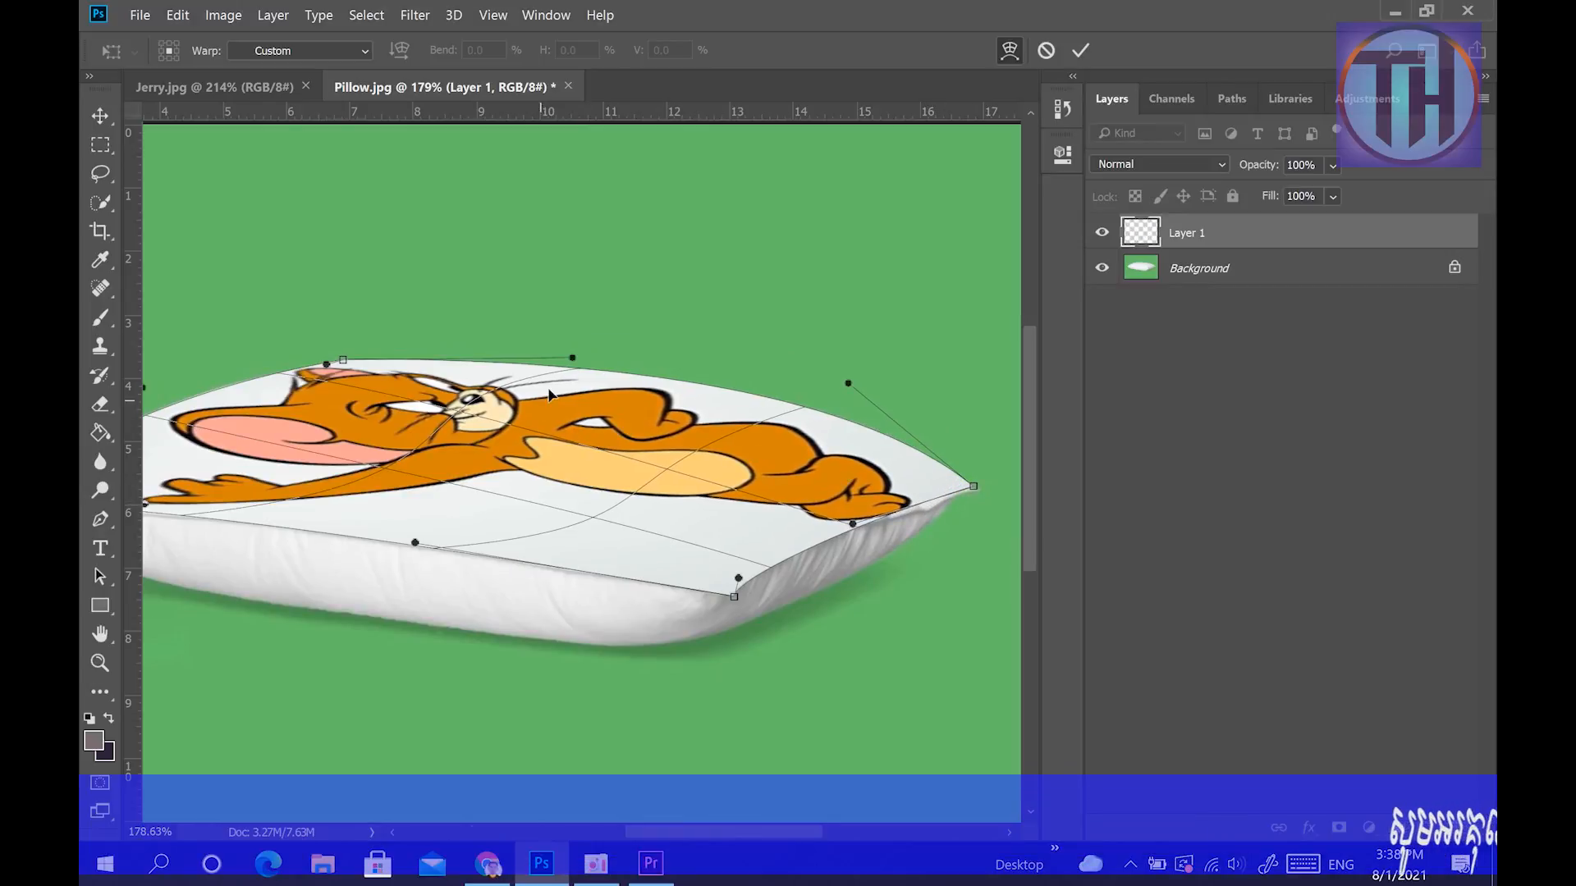
pyautogui.moveTo(572, 358); pyautogui.dragTo(576, 370)
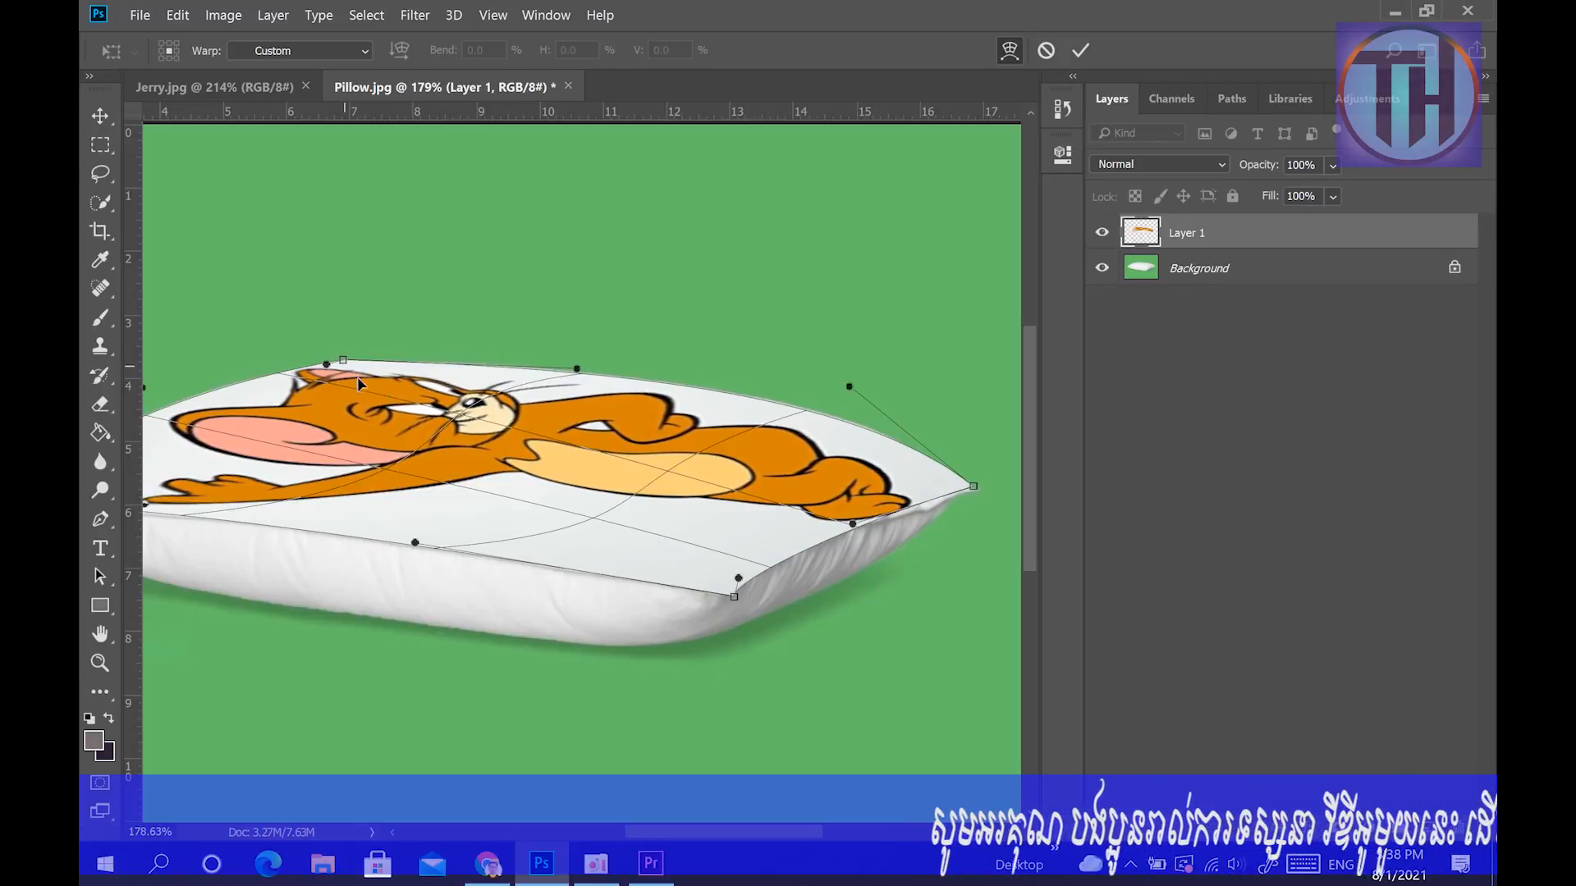
pyautogui.hotkey('ctrl', '0')
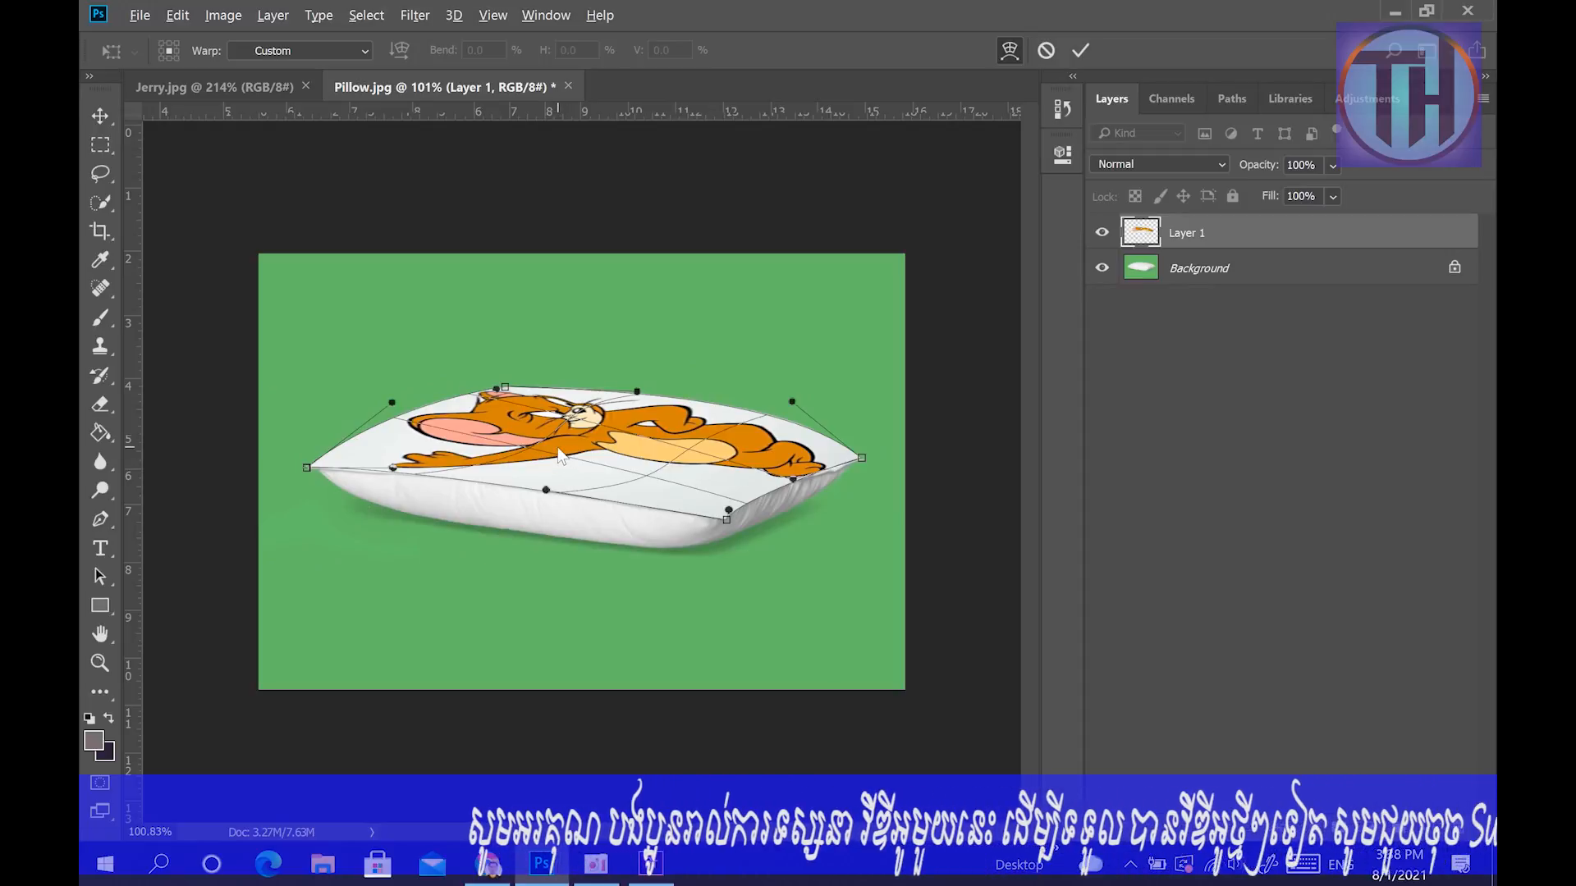
pyautogui.scroll(4, 559, 454)
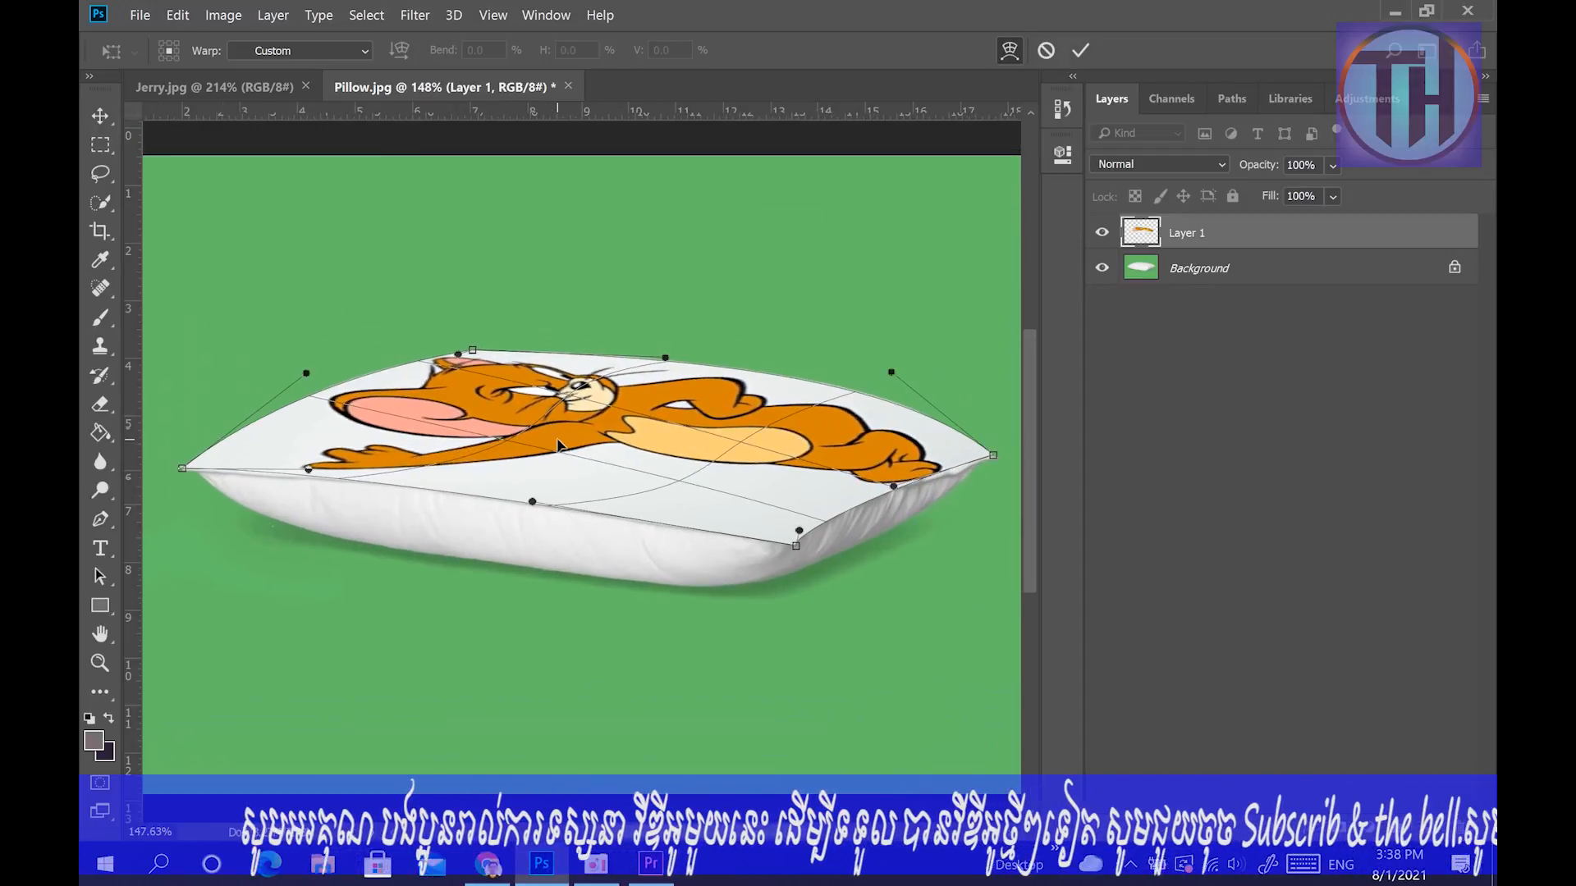
pyautogui.press('Return')
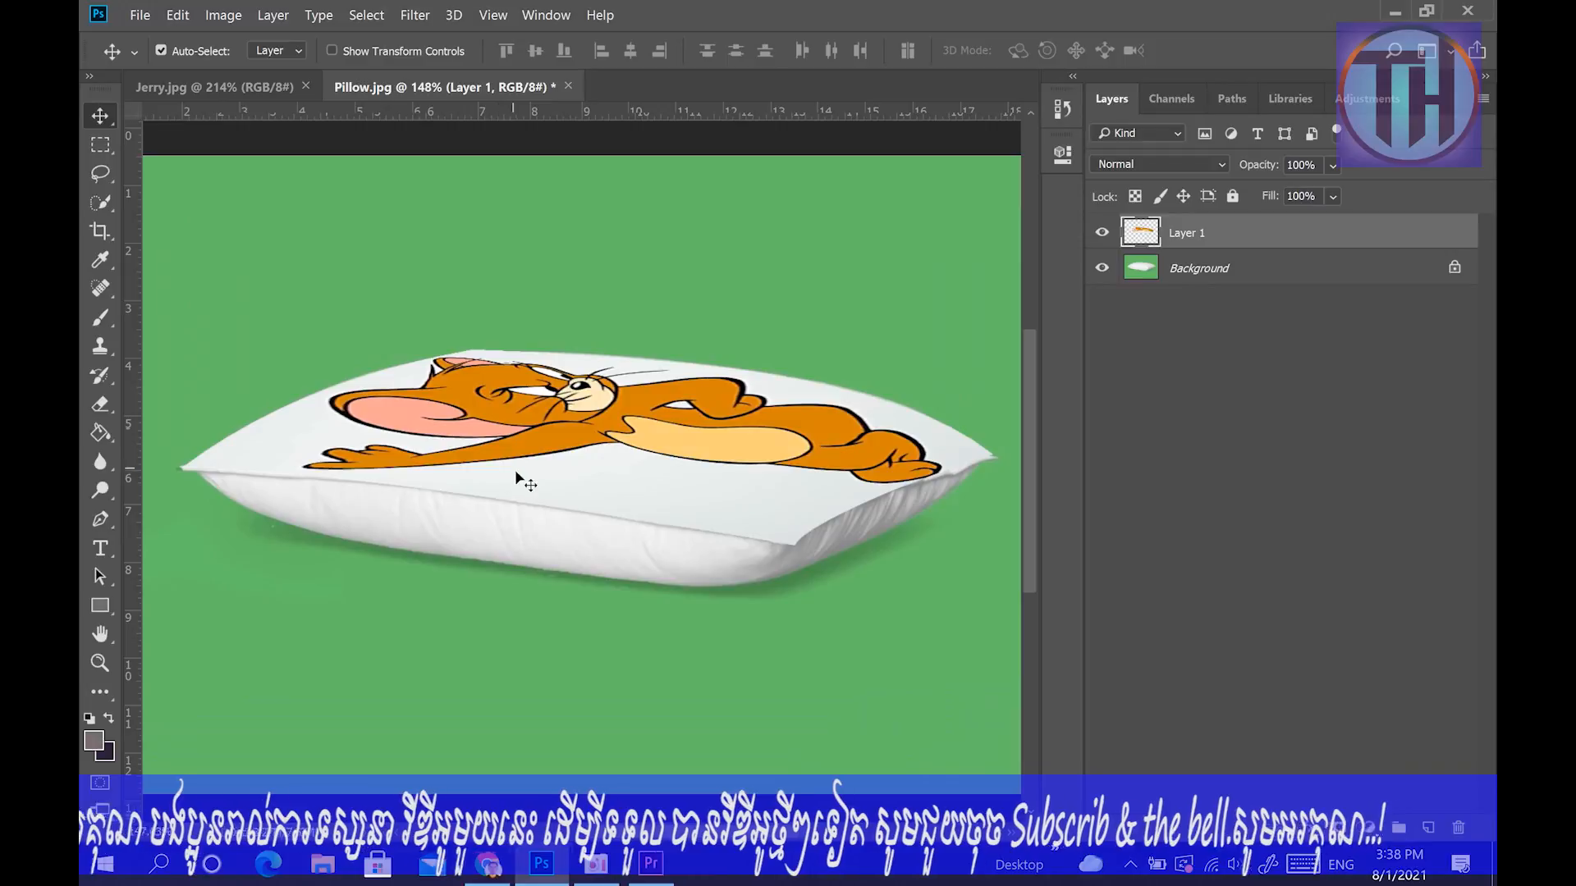
# Inspect the warped picture on the pillow and compare it with its unwarped state by undoing and redoing the transform.
pyautogui.scroll(2, 517, 485)
pyautogui.scroll(-3, 515, 472)
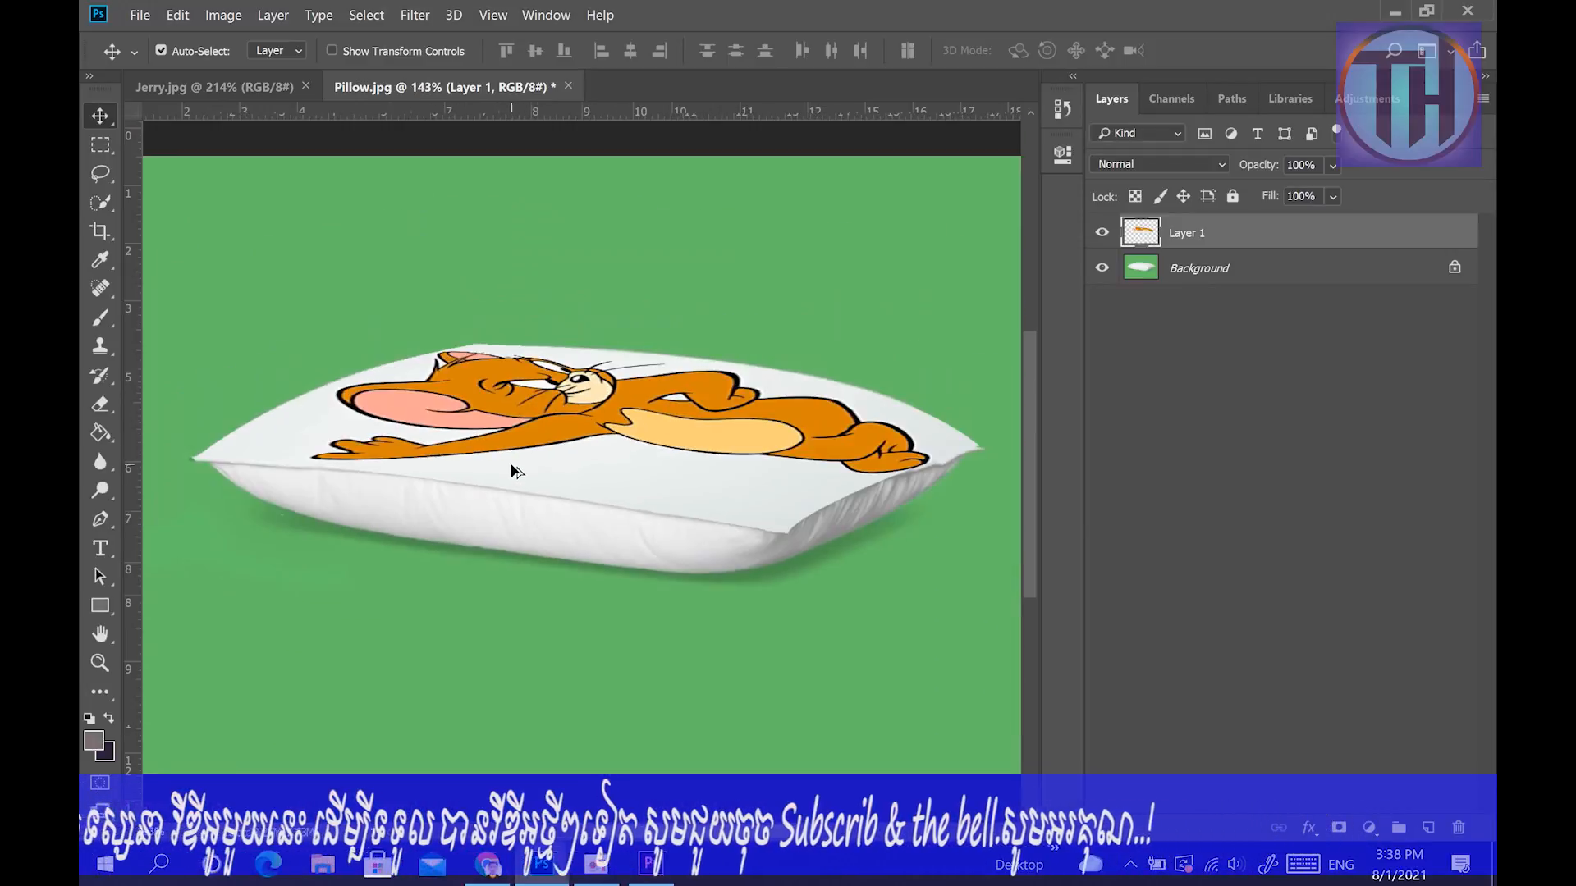
pyautogui.scroll(-2, 510, 470)
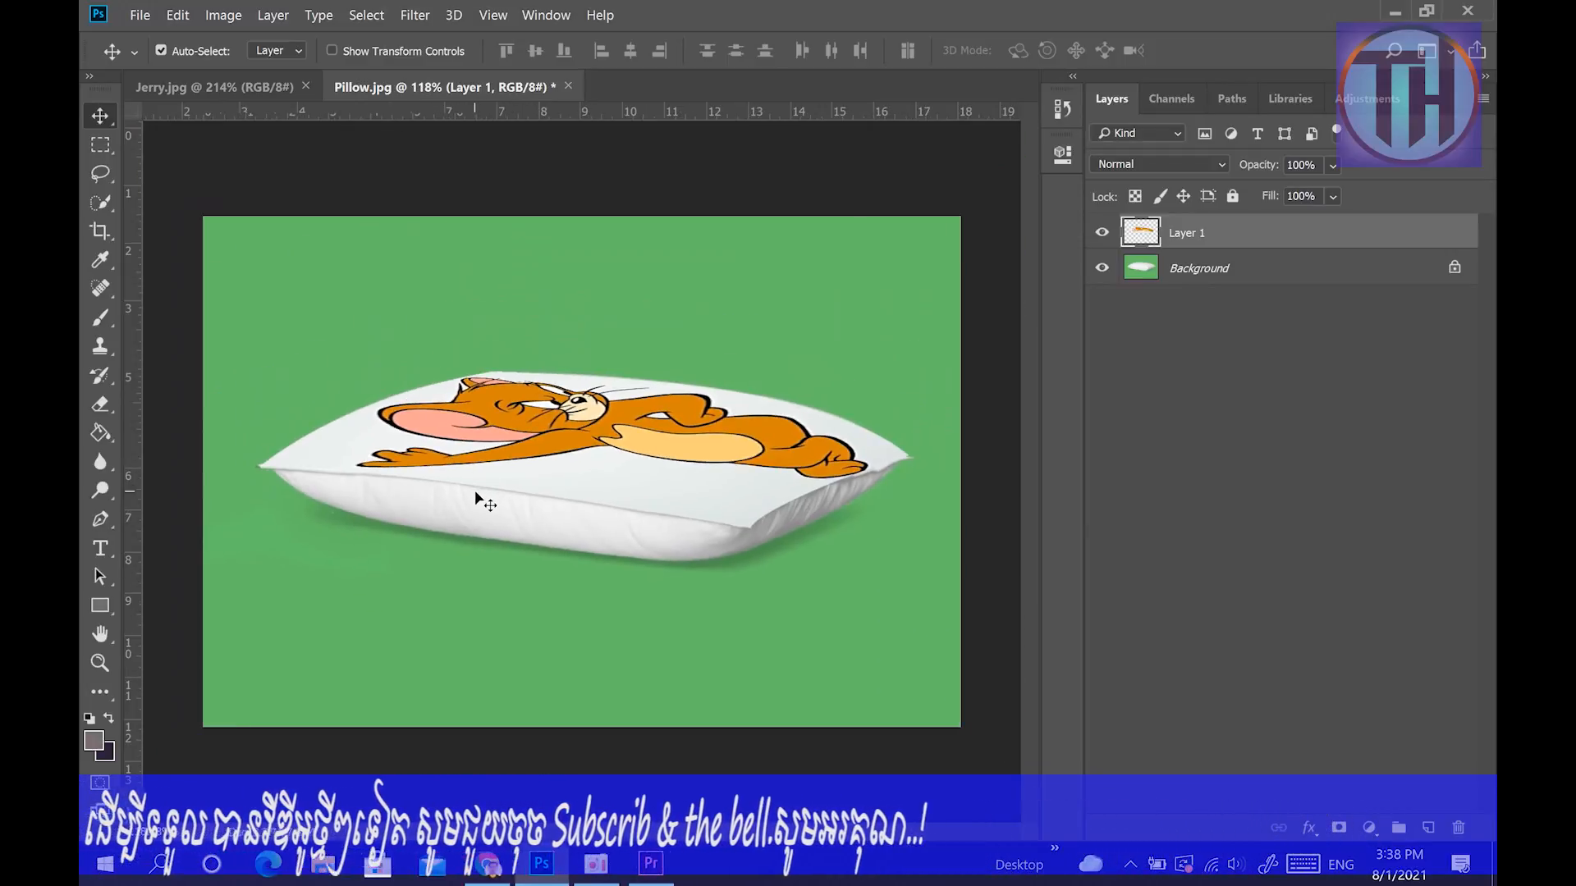
pyautogui.hotkey('ctrl', 'z')
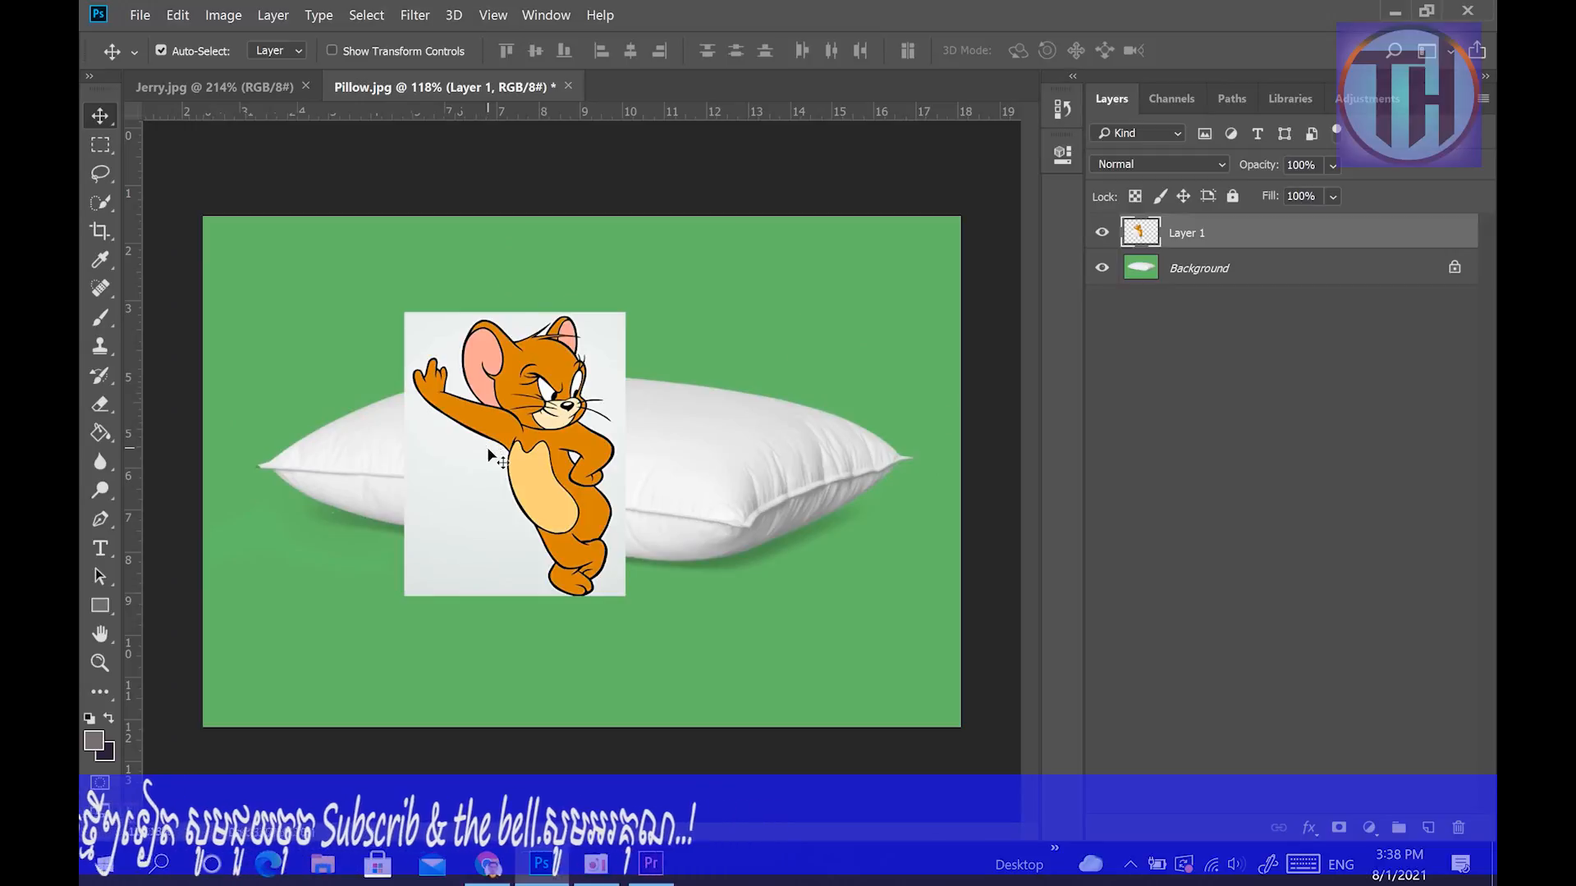
pyautogui.hotkey('ctrl', 'shift', 'z')
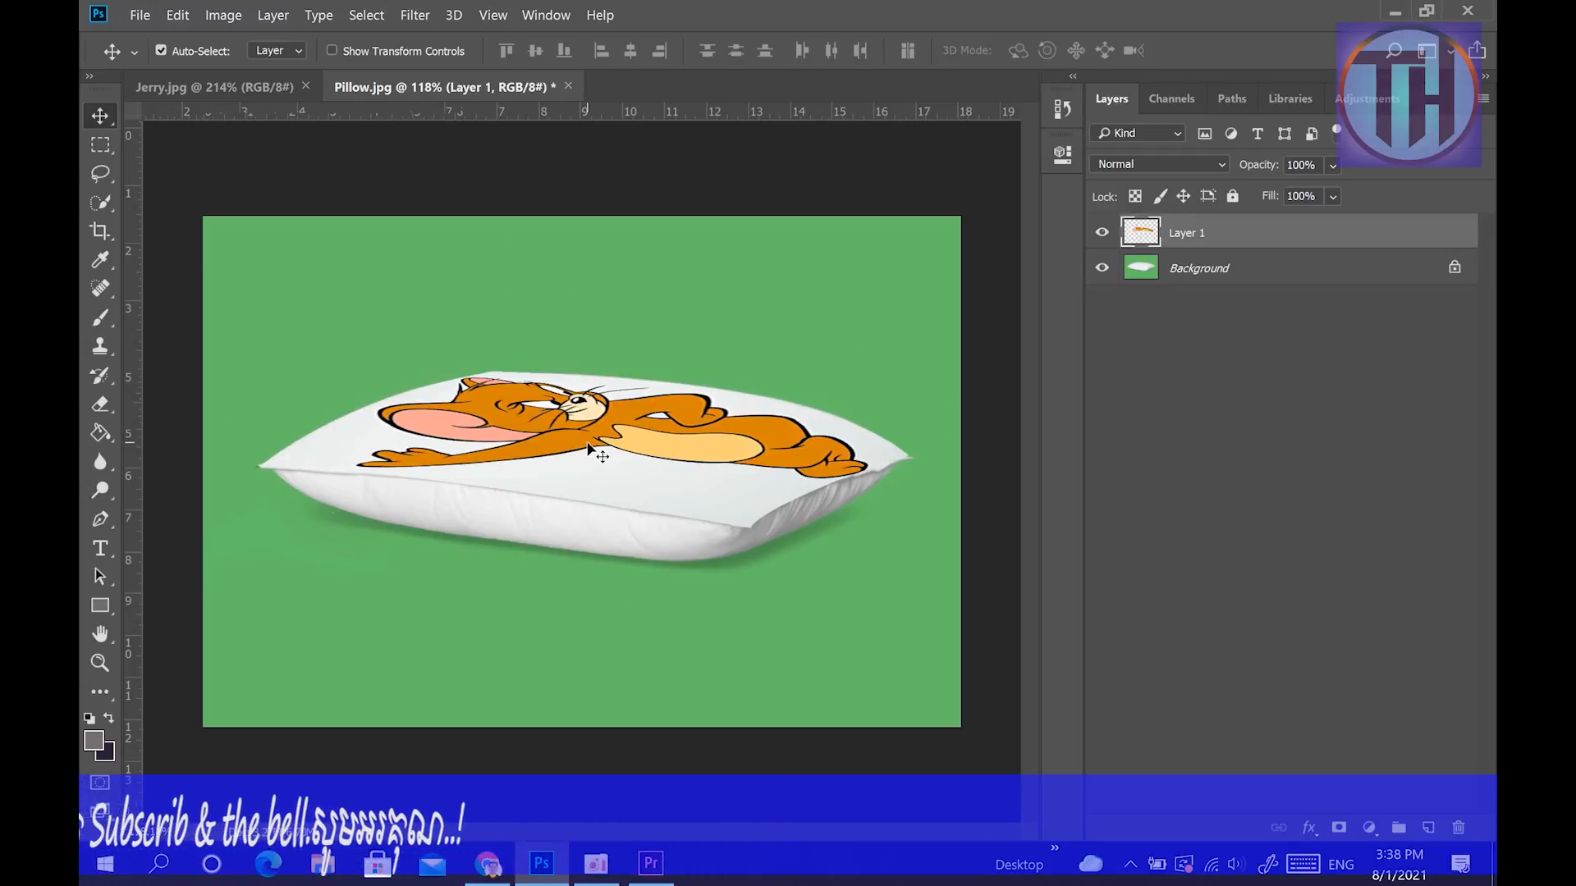
# Warp the Jerry layer again, slightly adjusting the head, body and lower right area inside the mesh, and apply it.
pyautogui.hotkey('ctrl', 't')
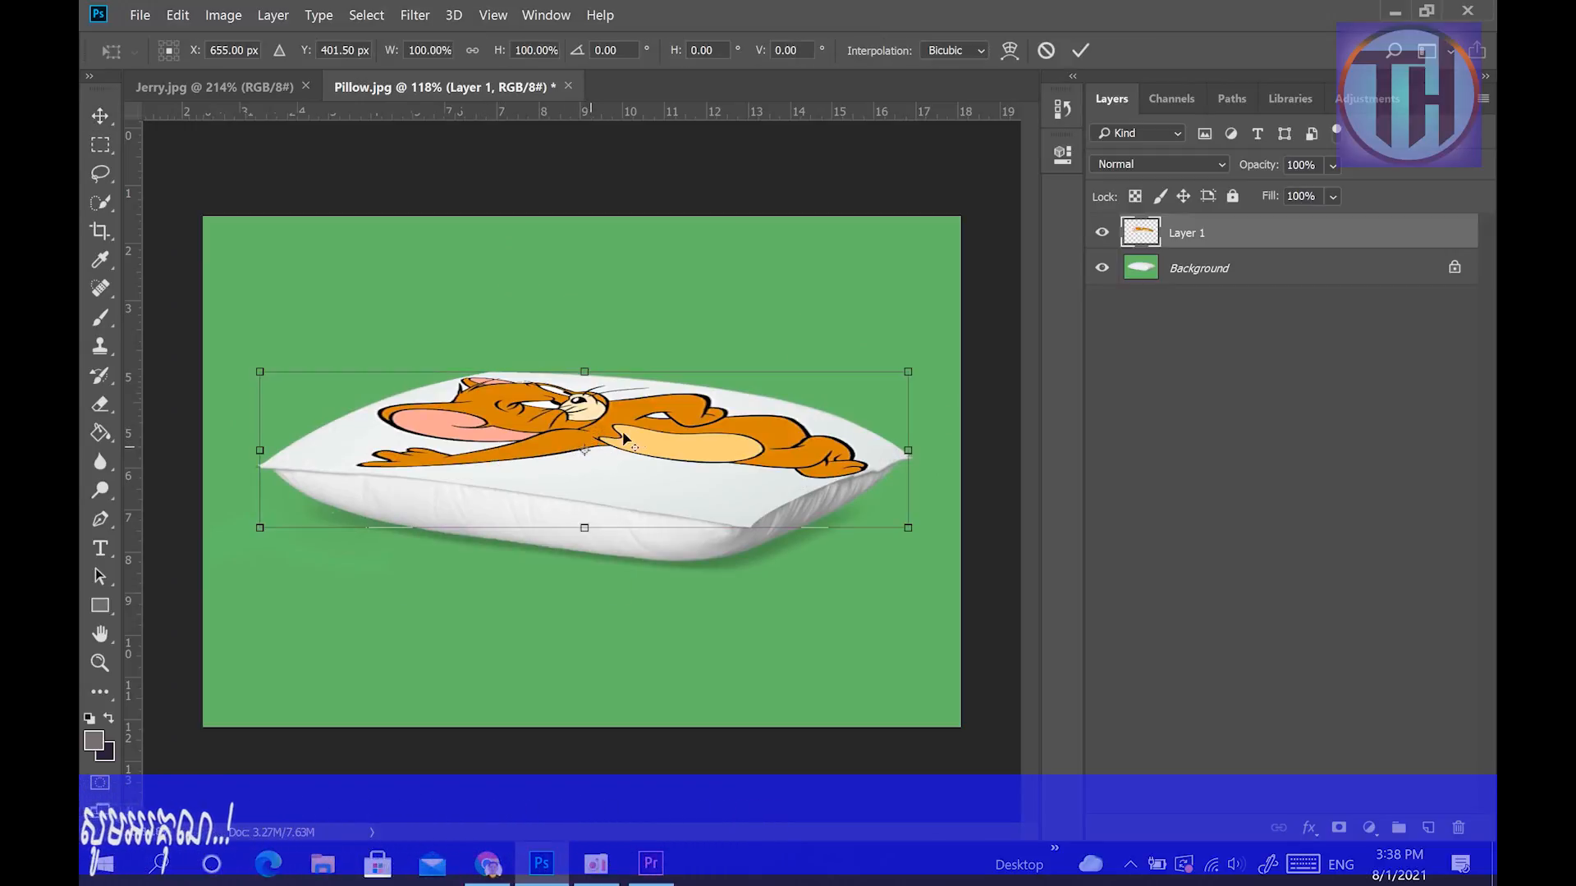
pyautogui.rightClick(632, 432)
pyautogui.click(673, 560)
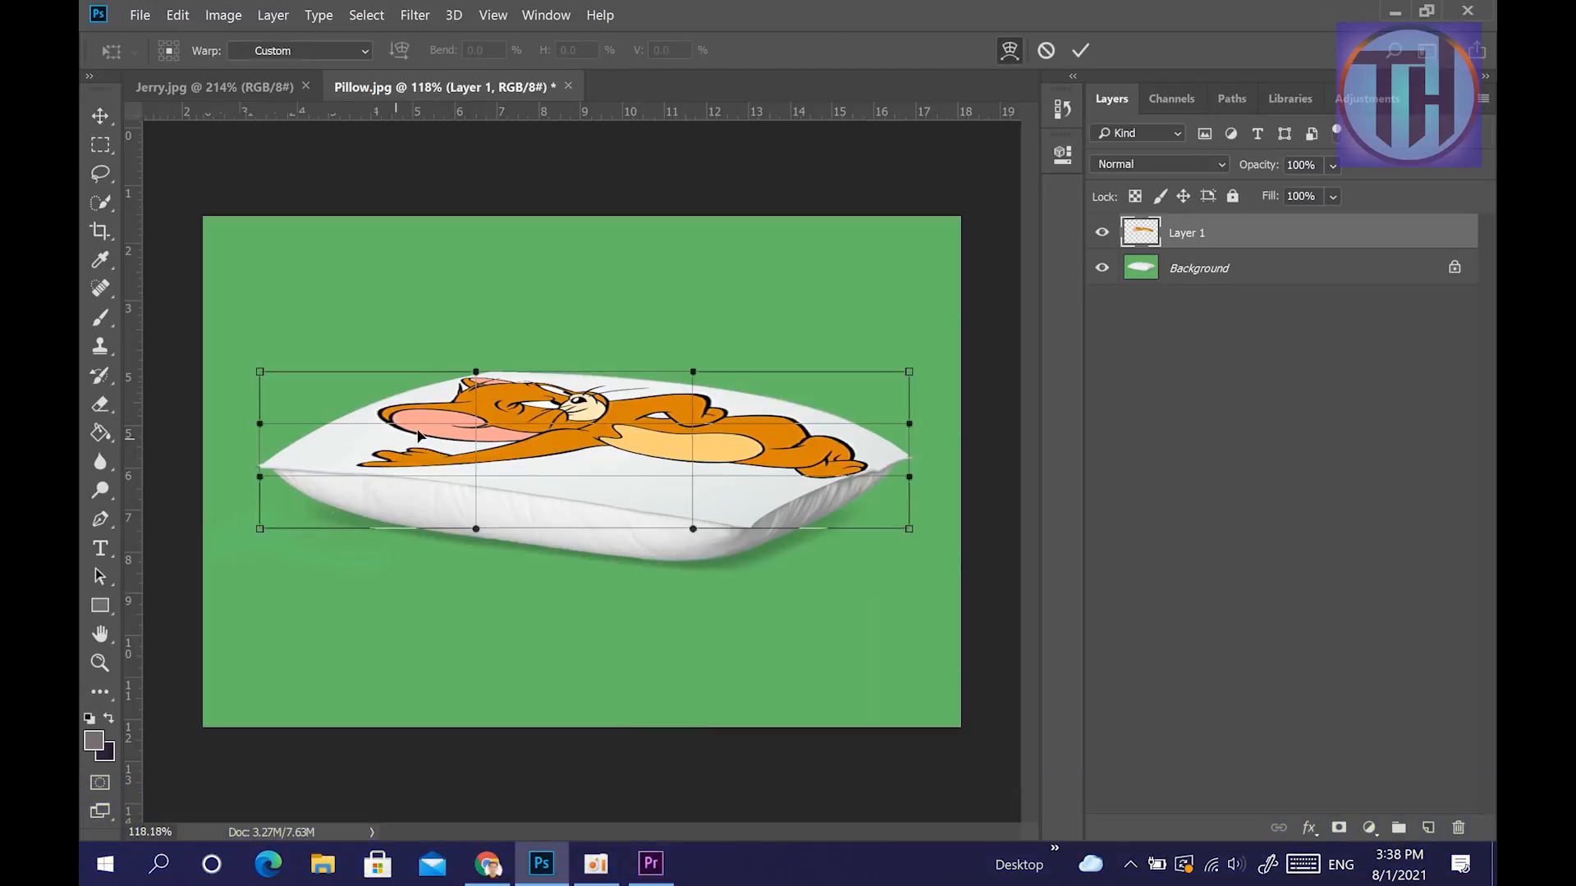
pyautogui.moveTo(475, 427)
pyautogui.mouseDown()
pyautogui.moveTo(468, 443)
pyautogui.moveTo(460, 426)
pyautogui.mouseUp()
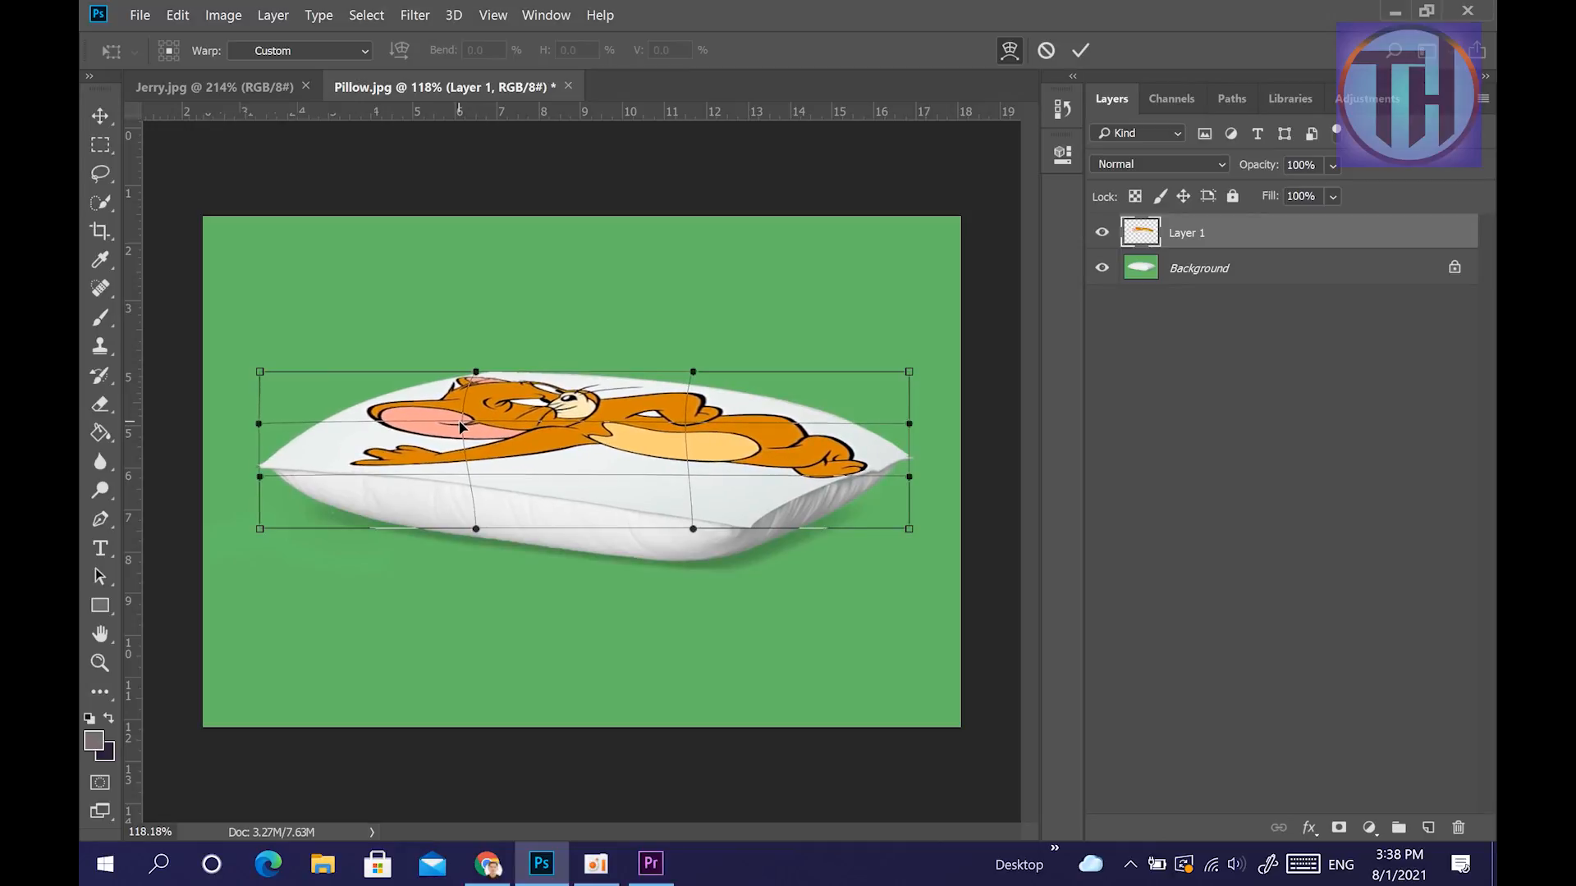
pyautogui.moveTo(683, 481); pyautogui.dragTo(687, 483)
pyautogui.moveTo(461, 424); pyautogui.dragTo(478, 392)
pyautogui.moveTo(692, 425); pyautogui.dragTo(703, 422)
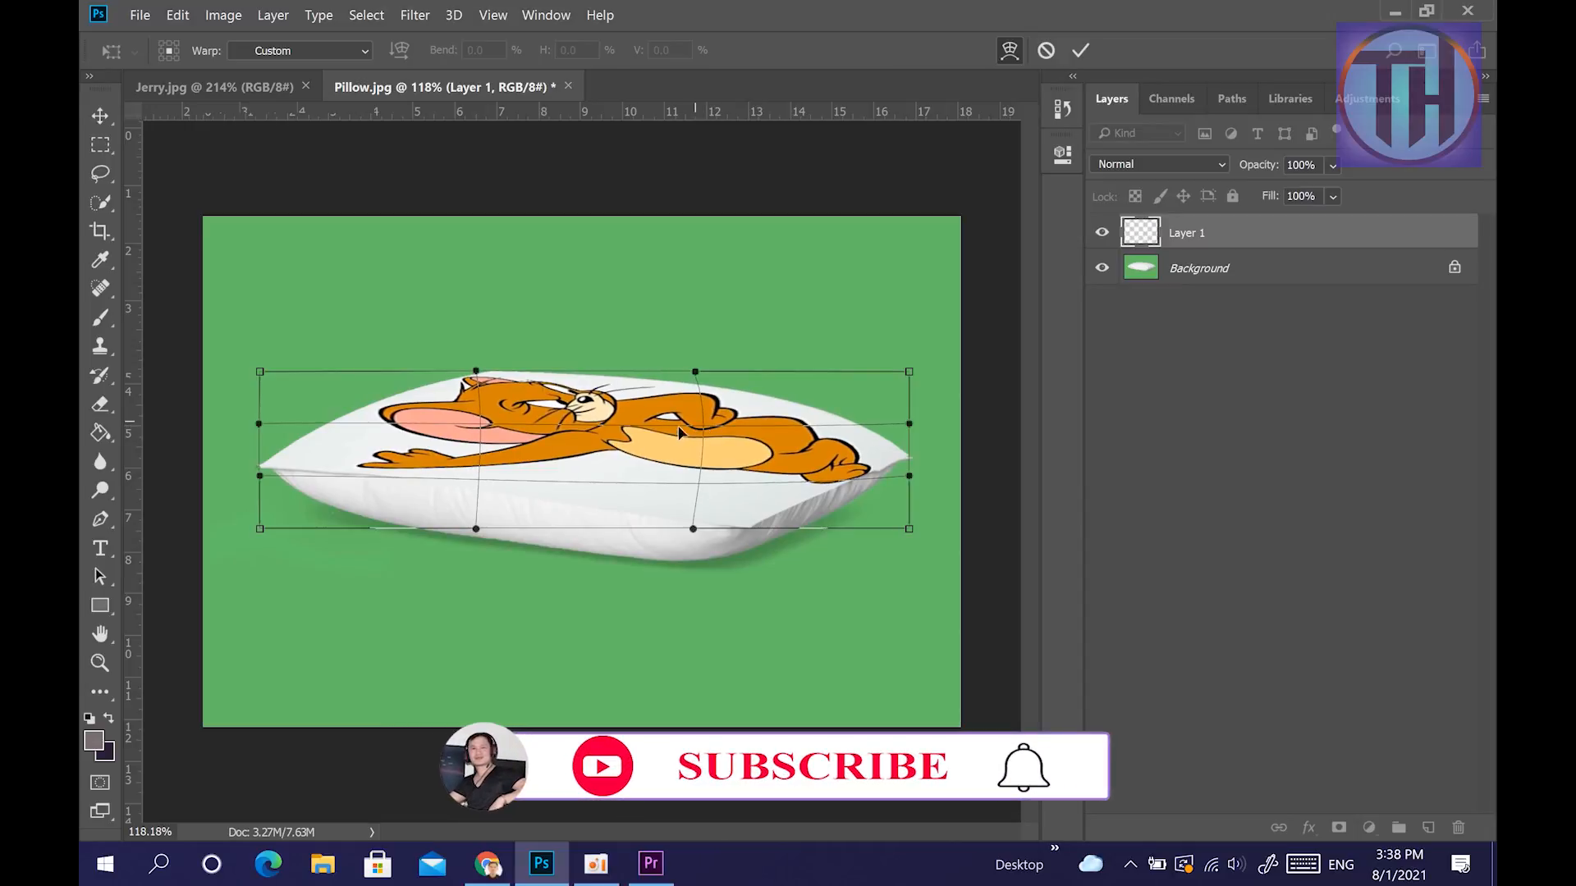
pyautogui.moveTo(708, 508); pyautogui.dragTo(704, 508)
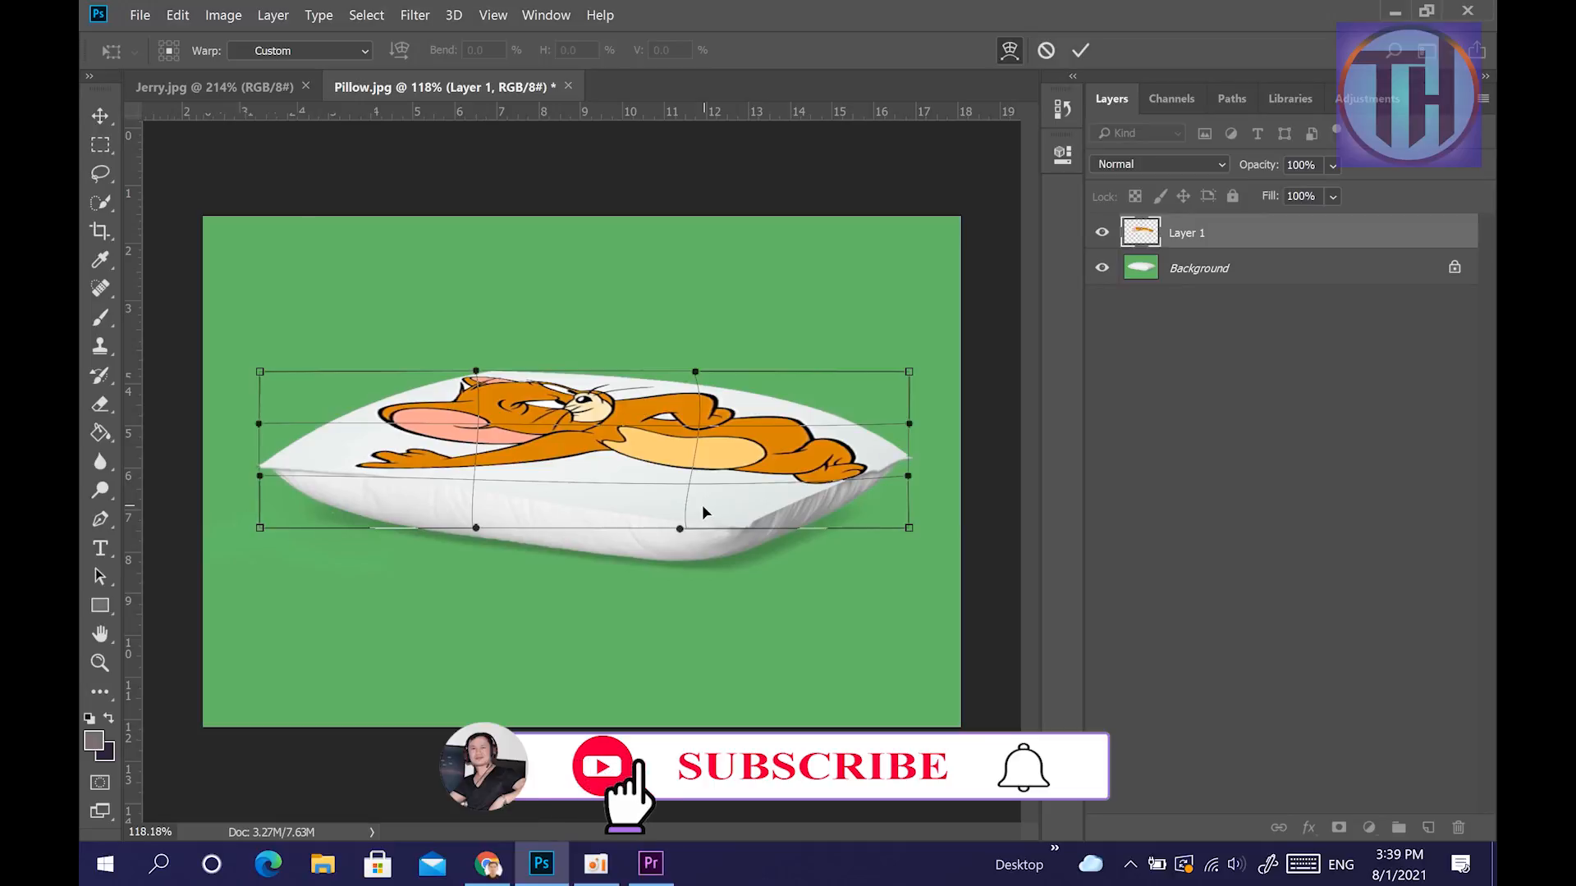
pyautogui.press('Return')
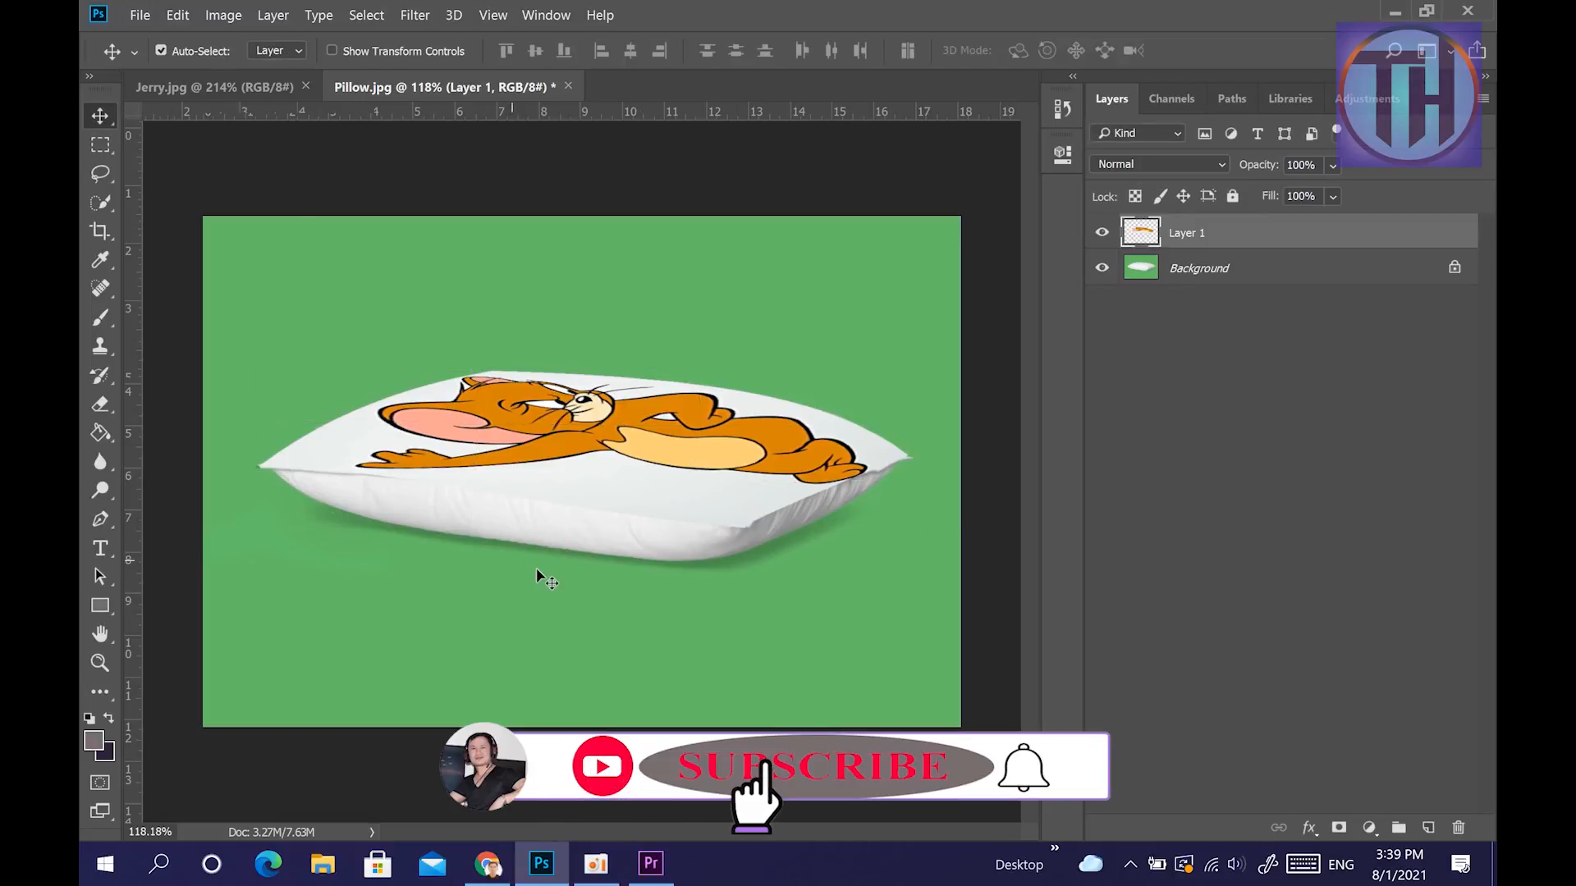
# Inspect the picture's fit on the pillow and start another free transform of the Jerry layer for warping.
pyautogui.scroll(3, 550, 550)
pyautogui.scroll(-4, 554, 520)
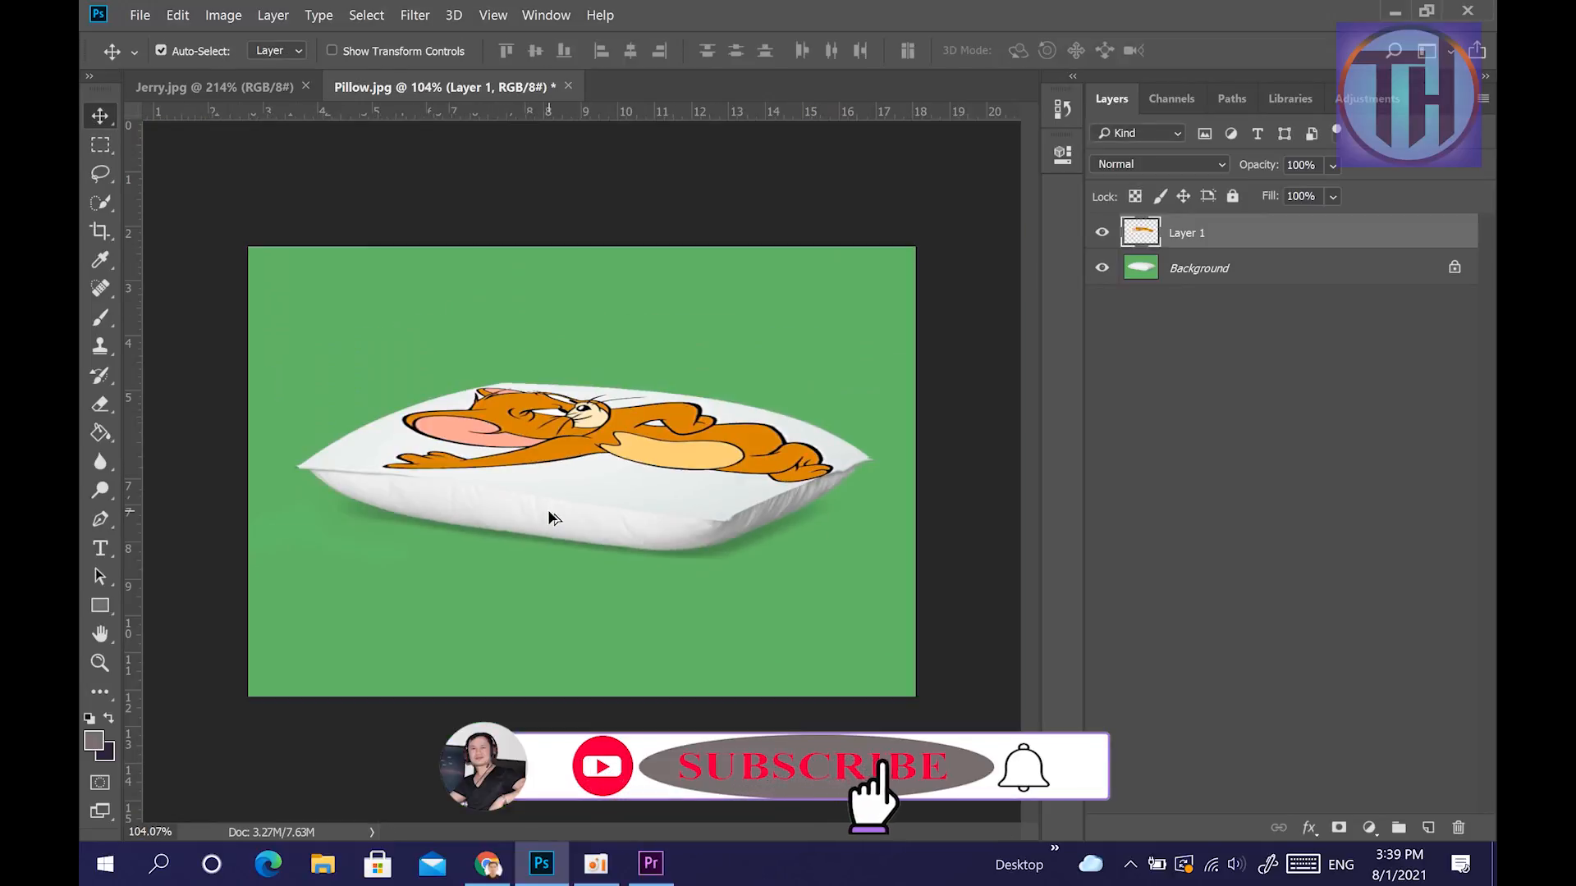
pyautogui.scroll(2, 552, 517)
pyautogui.scroll(2, 553, 517)
pyautogui.scroll(-2, 553, 520)
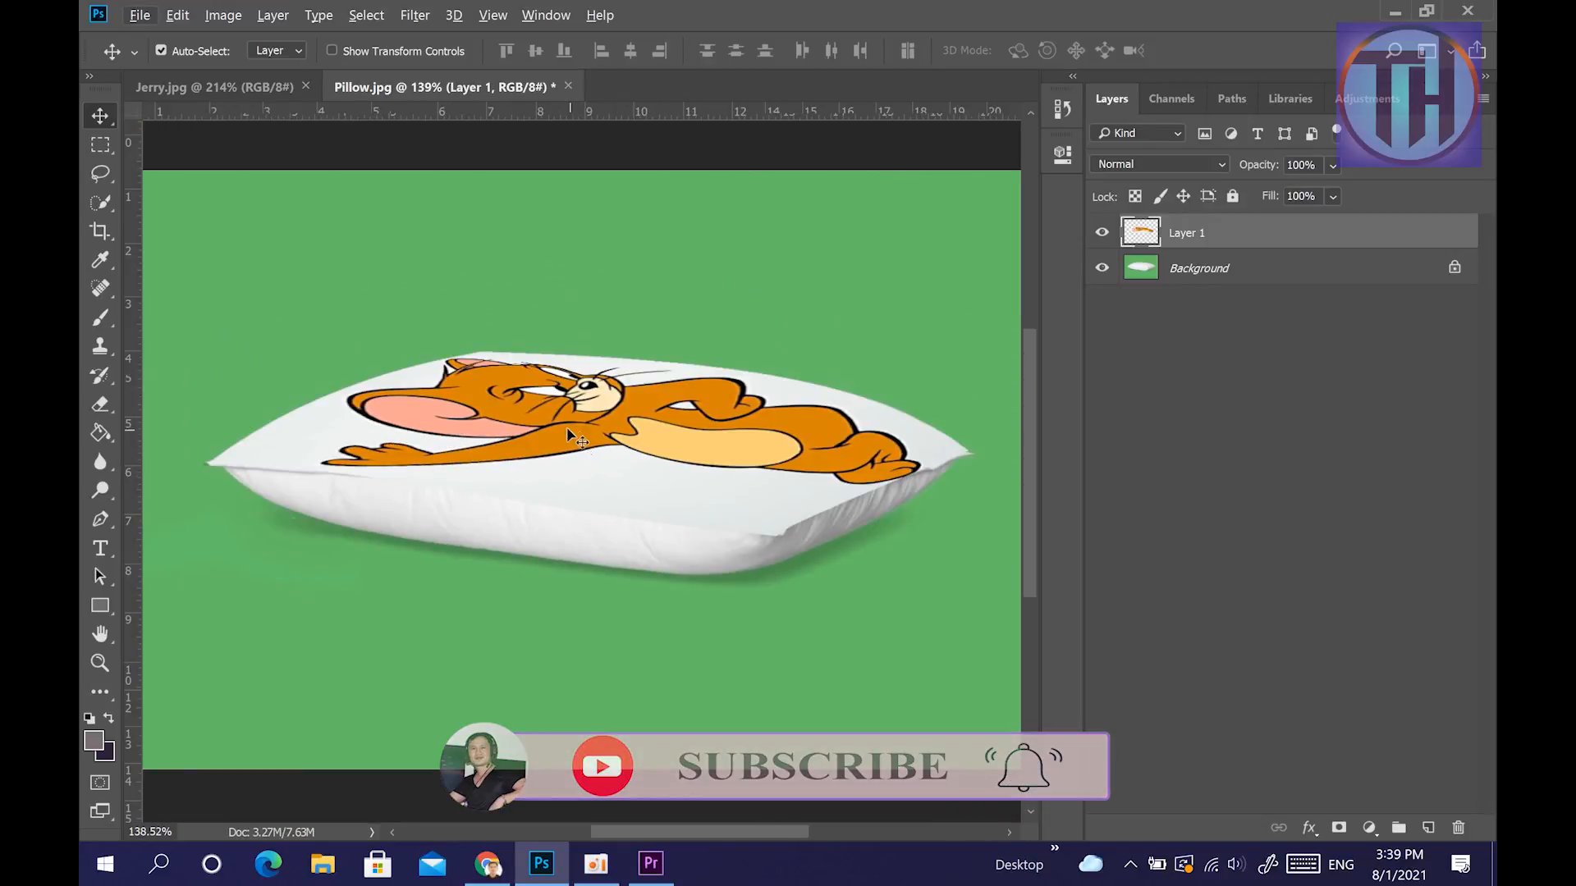
pyautogui.hotkey('ctrl', 't')
pyautogui.rightClick(632, 422)
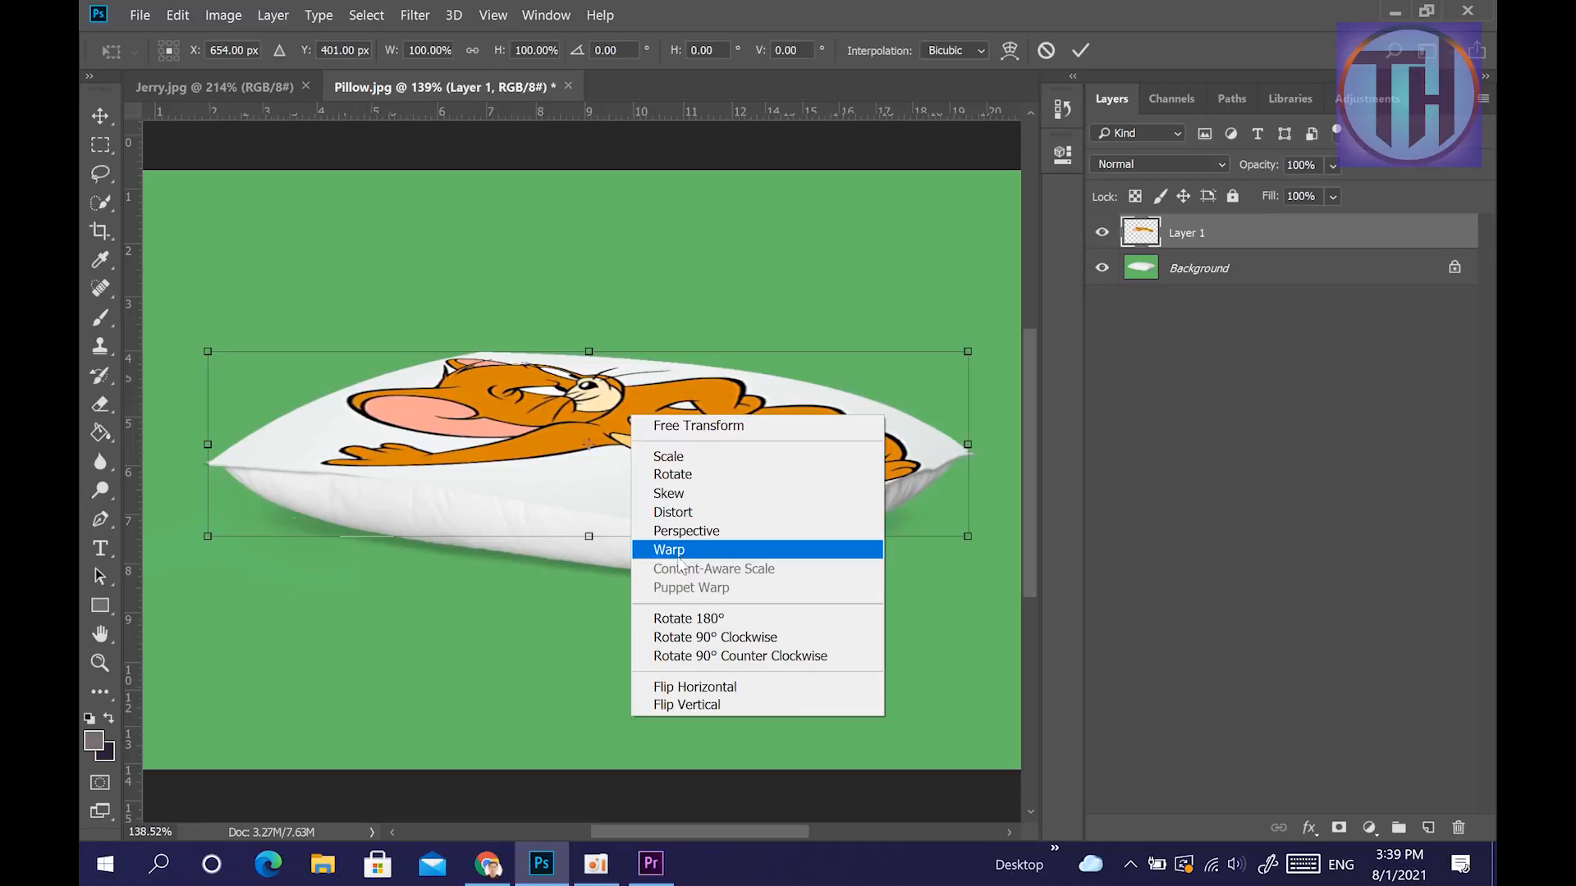